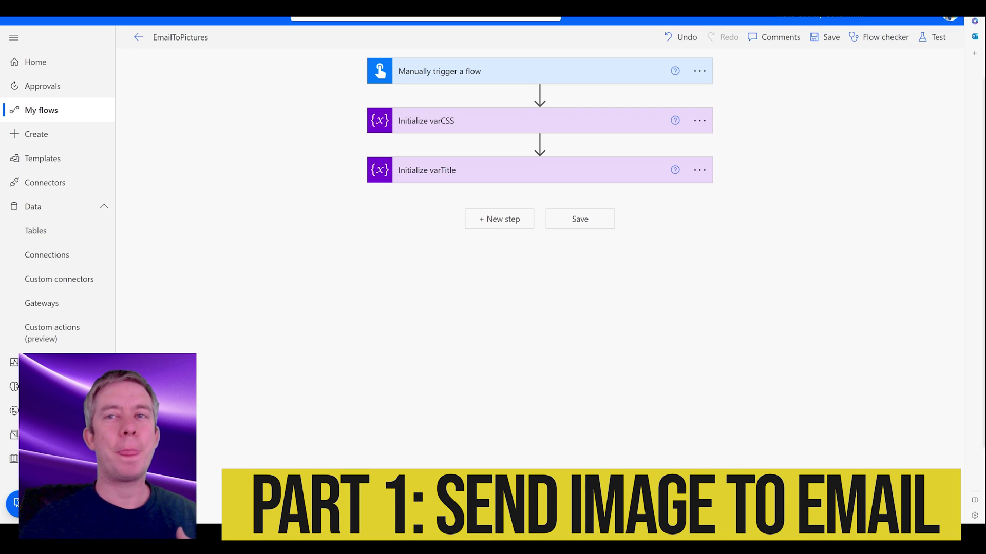
left_click(455, 75)
left_click(457, 75)
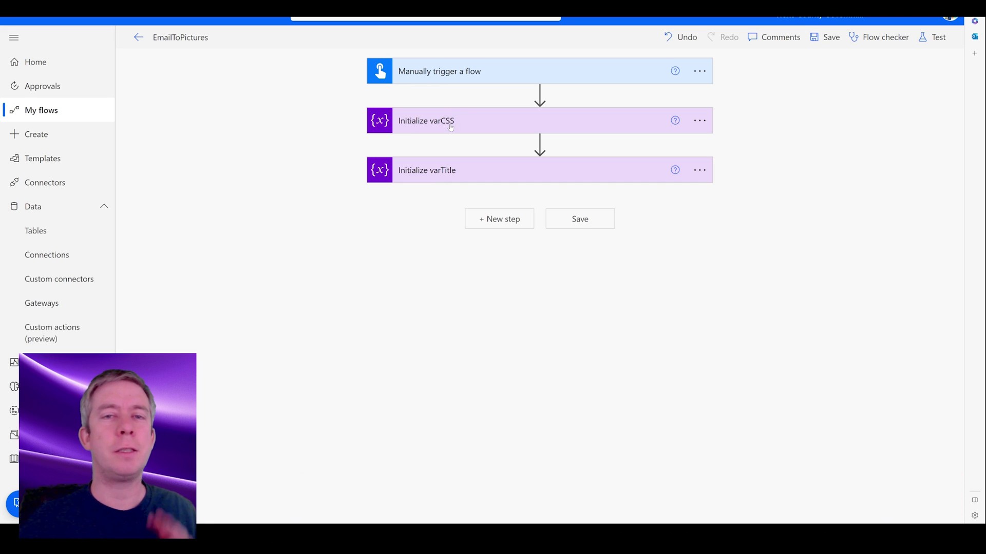
left_click(451, 127)
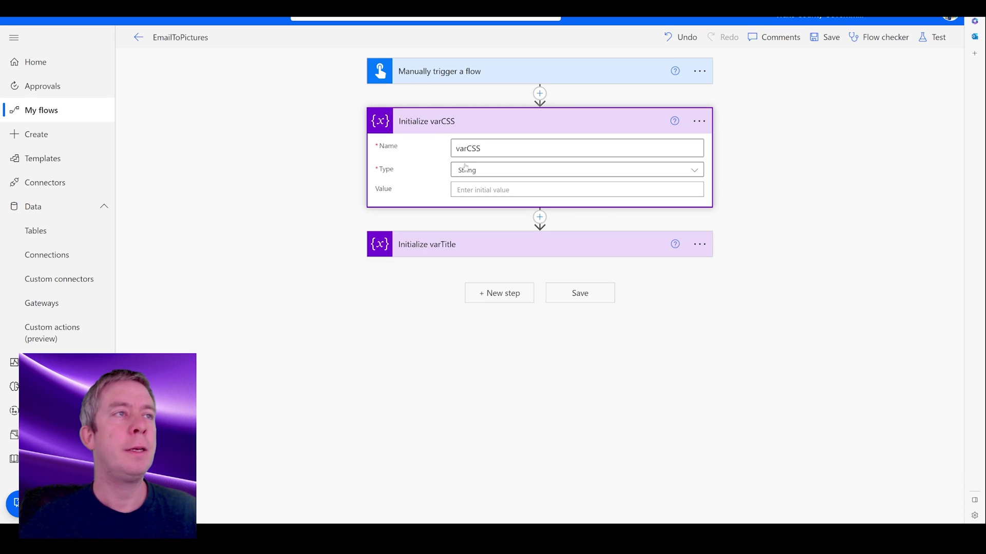
left_click(445, 253)
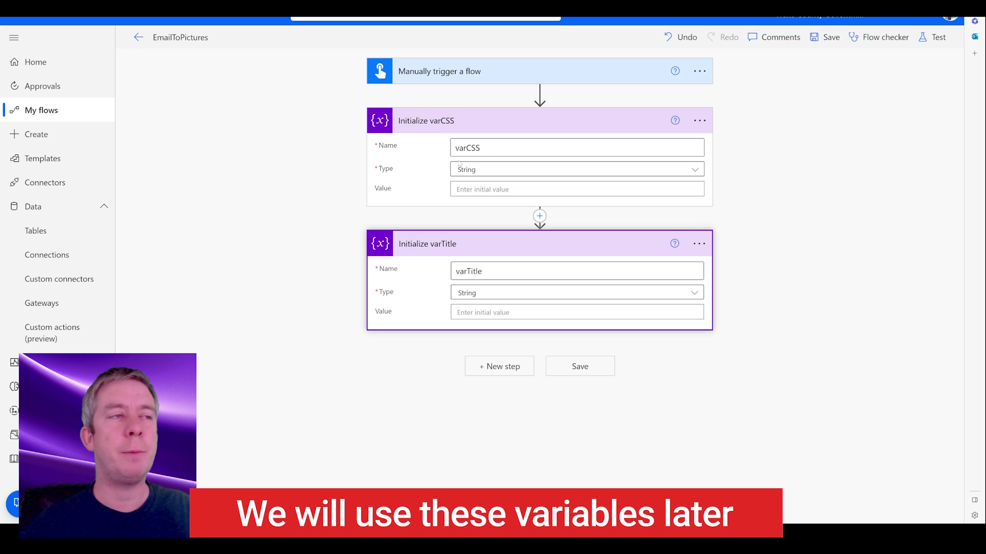
left_click(456, 243)
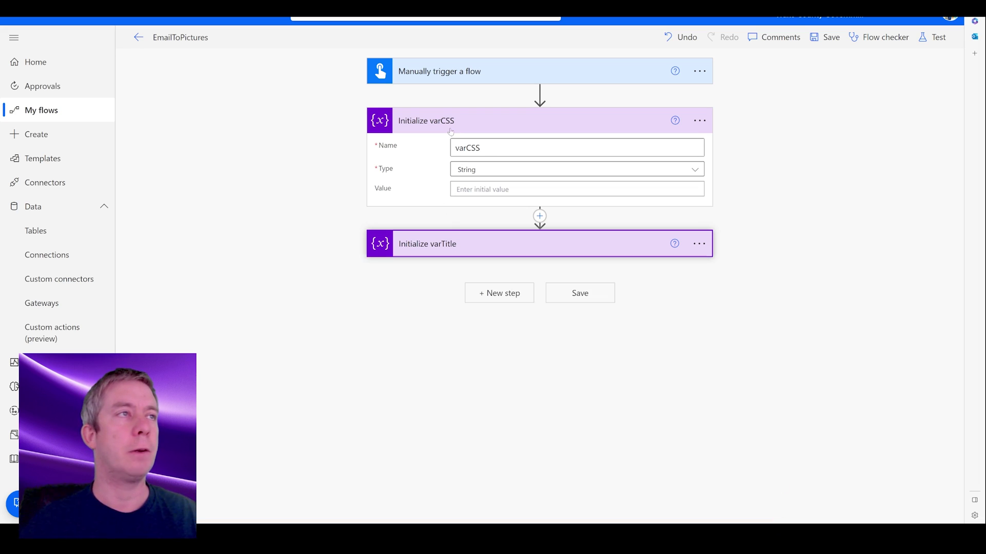
left_click(462, 120)
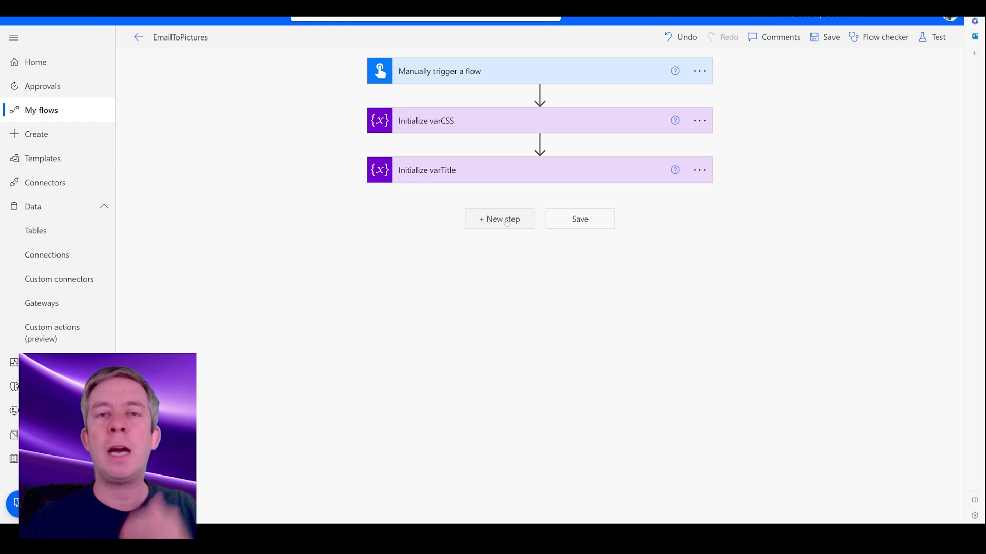
Add a SharePoint Get items action after the variables.
left_click(506, 222)
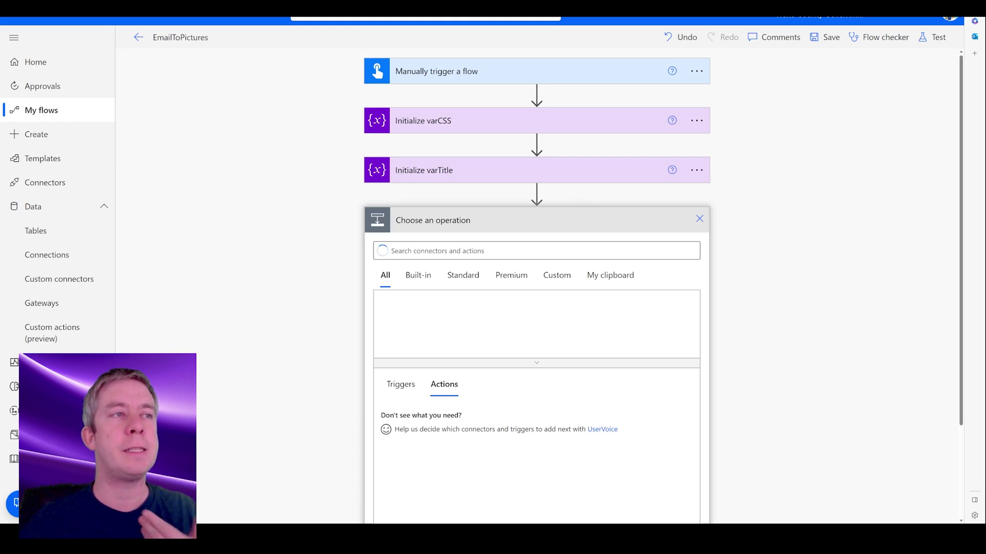
type("get items")
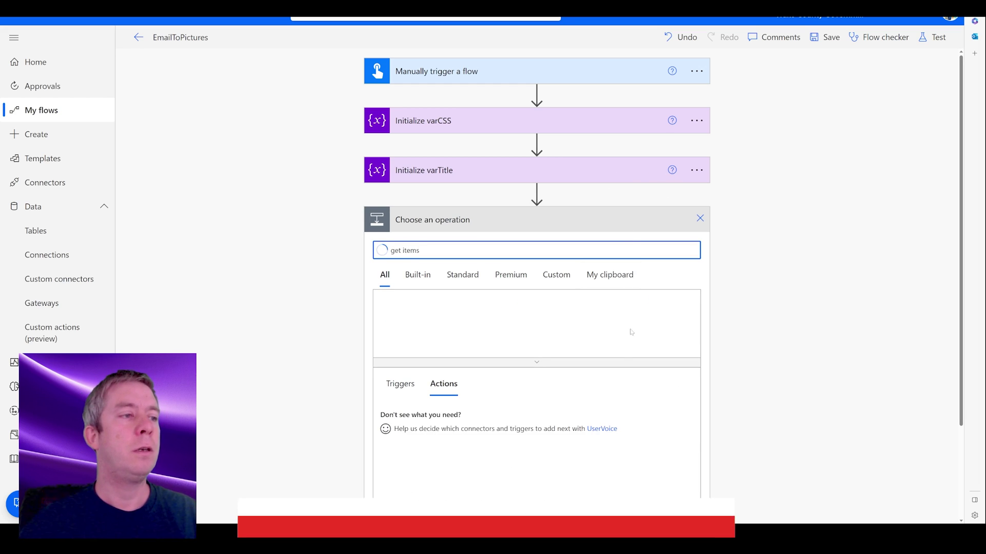
scroll(631, 332, "down", 2)
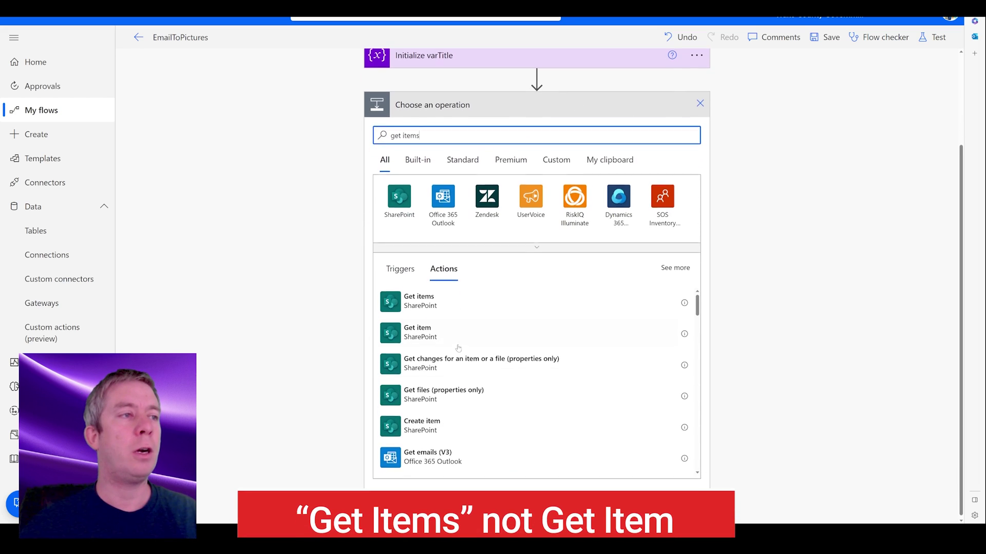
left_click(426, 303)
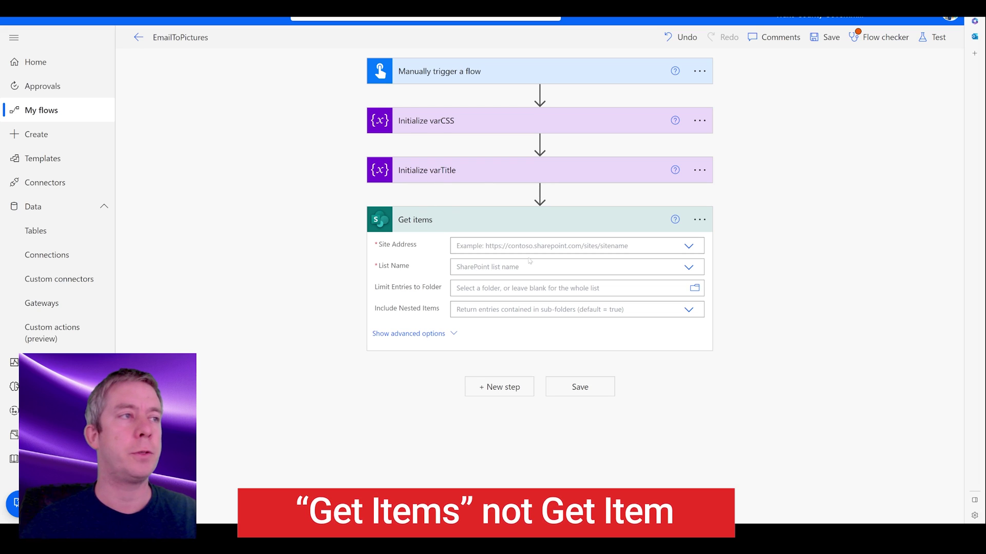
Point Get items at the TaskList site and the MyImageList list.
left_click(688, 246)
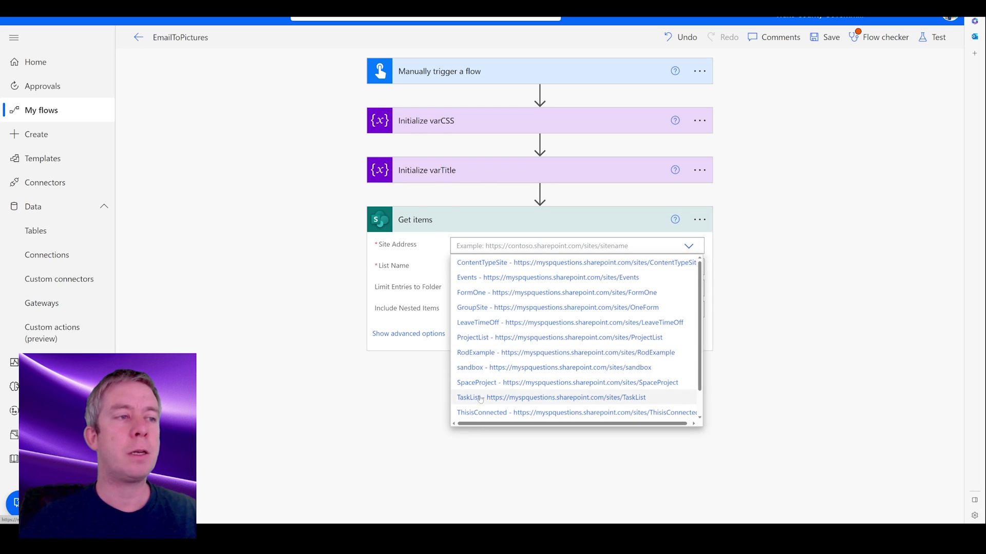
left_click(480, 398)
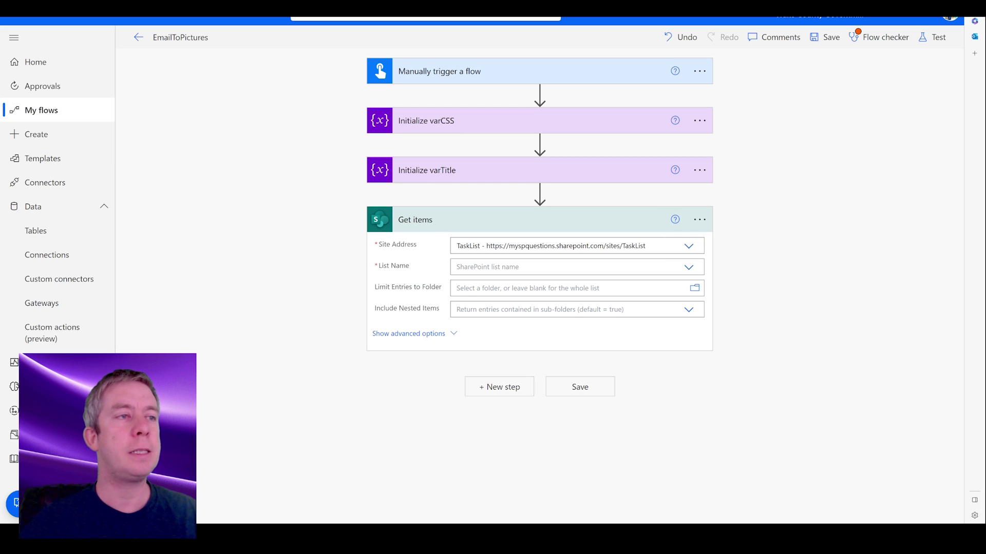
left_click(483, 267)
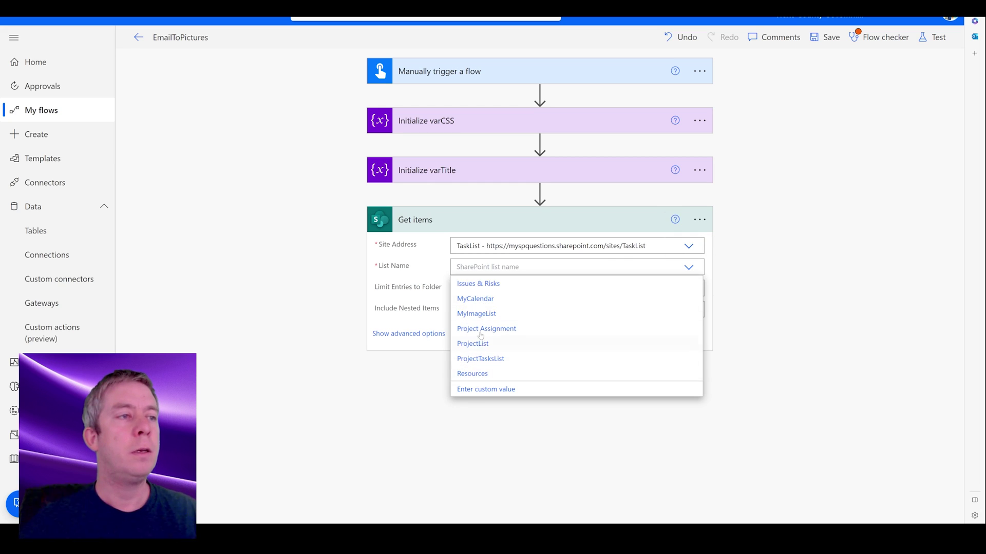
left_click(477, 314)
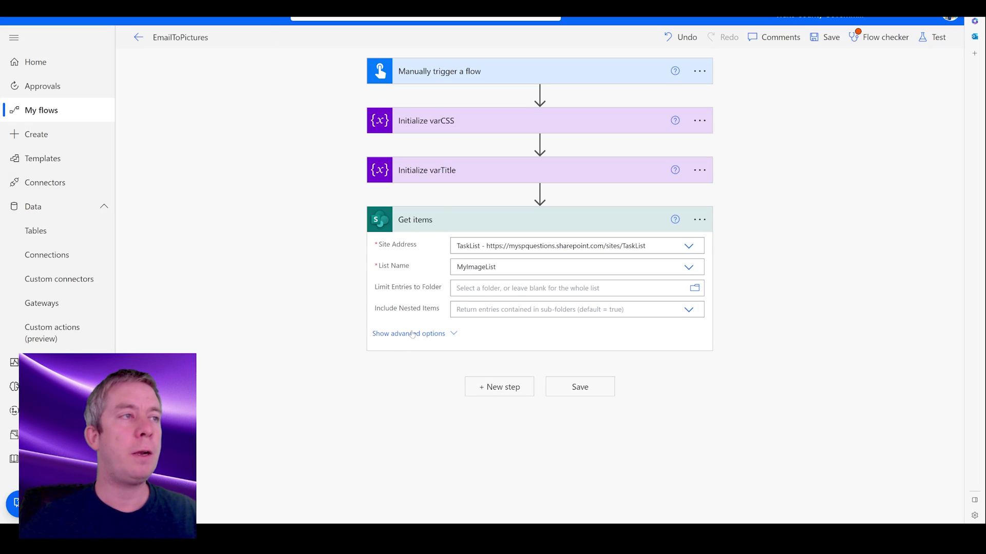
left_click(412, 334)
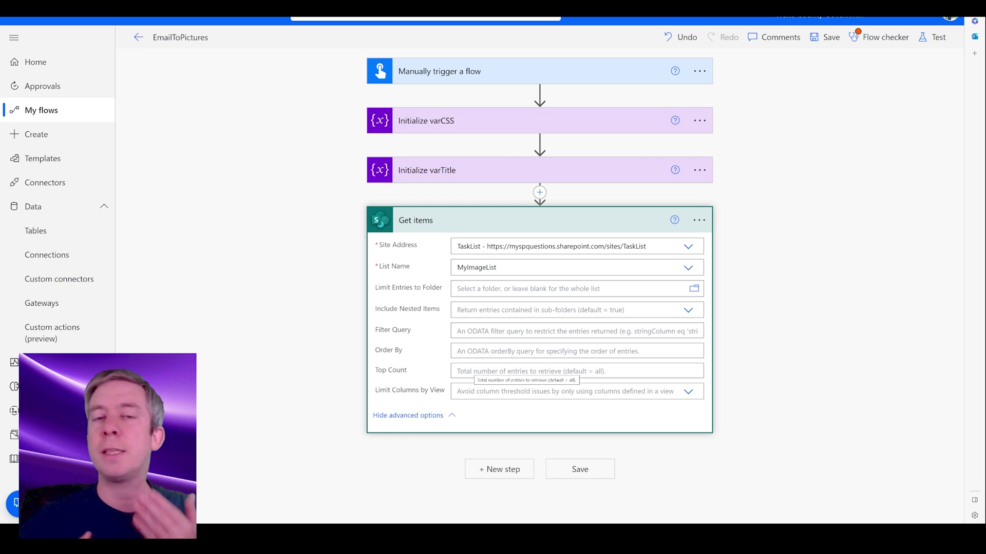
left_click(410, 417)
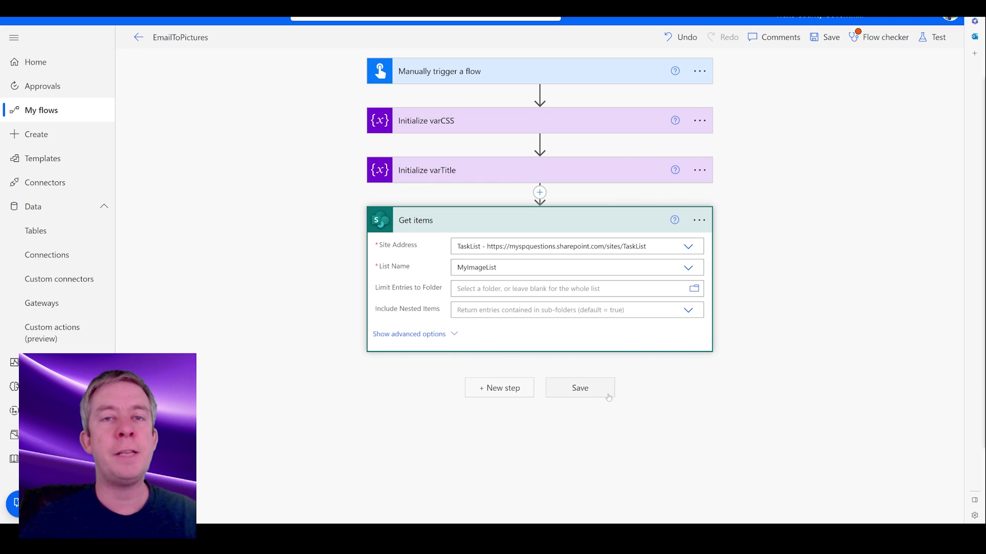
Add a 'Send an HTTP request to SharePoint' action after Get items.
left_click(492, 386)
type("http")
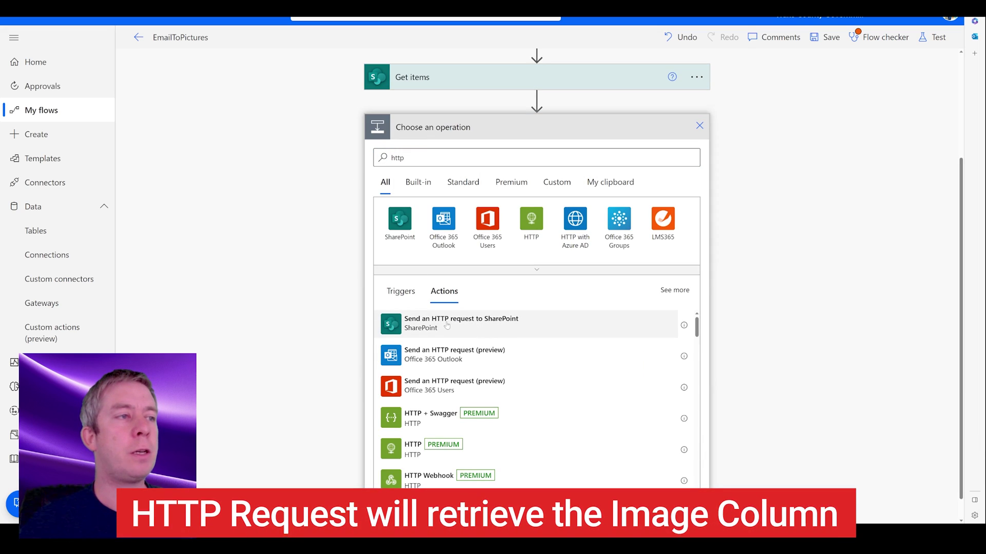
left_click(447, 326)
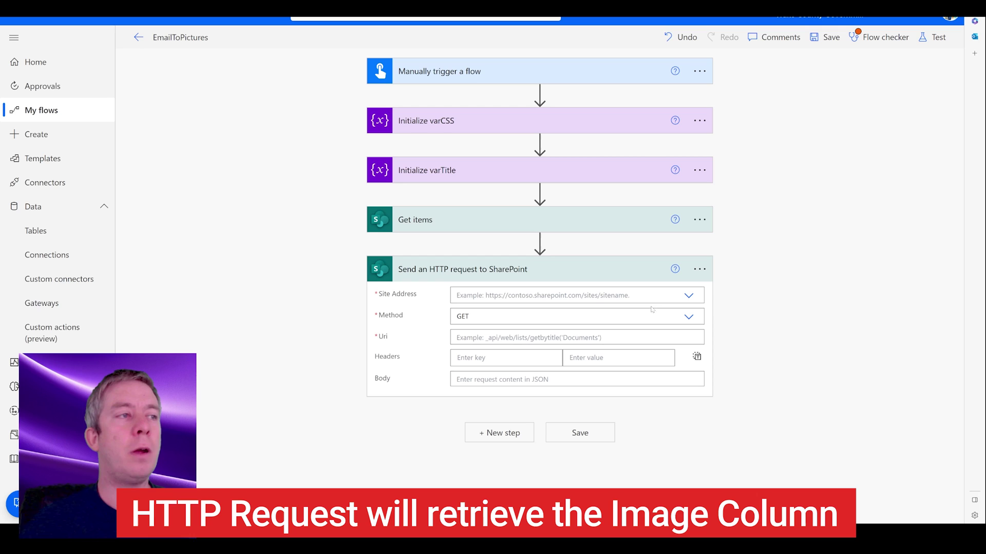
Set its site to TaskList, keep GET, and begin the Uri _api/Lists/getbytitle('.
left_click(688, 295)
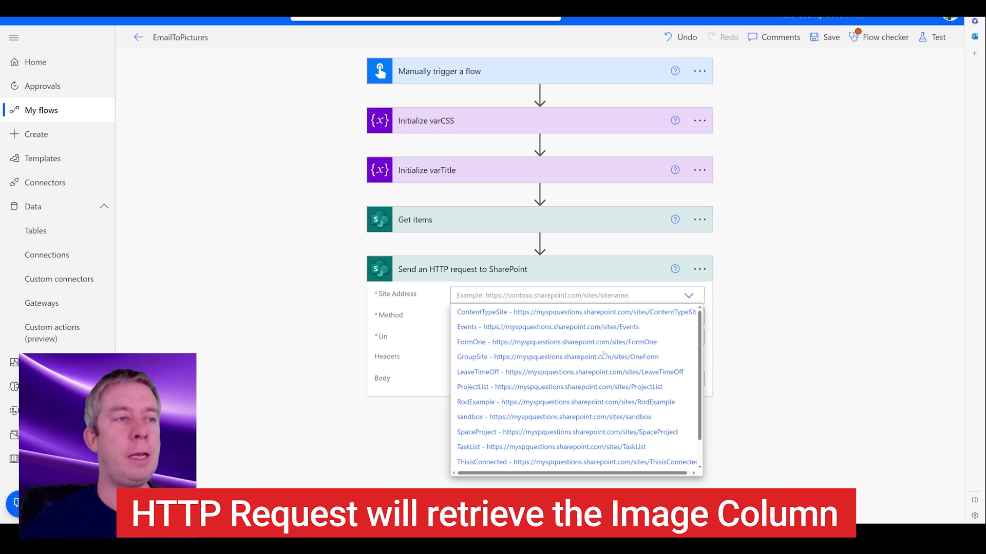
left_click(509, 447)
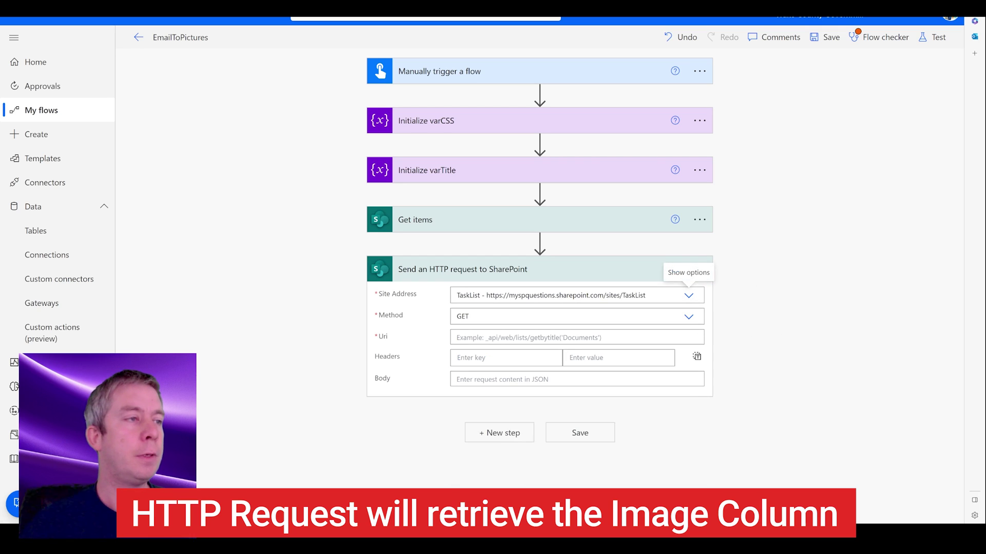
left_click(695, 338)
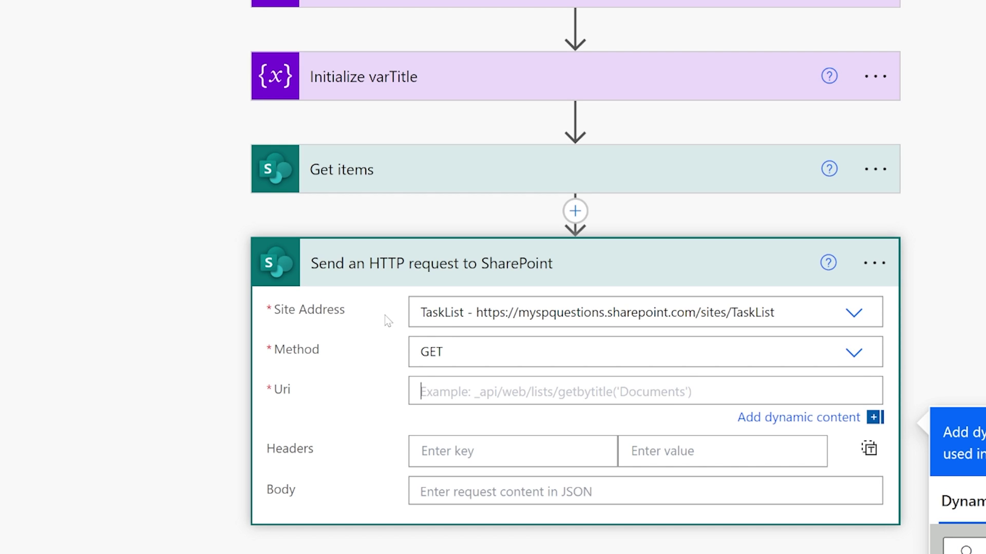
type("_api/L")
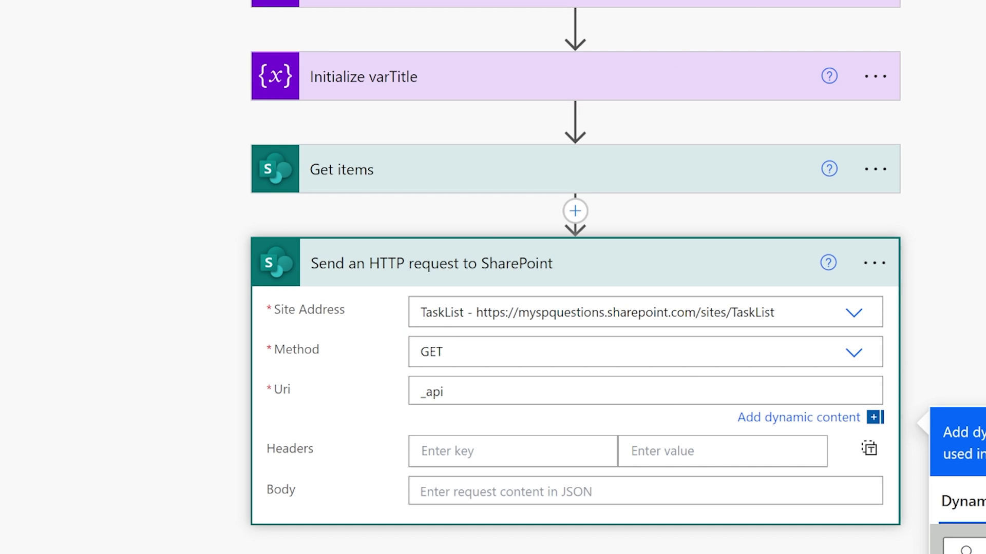
type("ists")
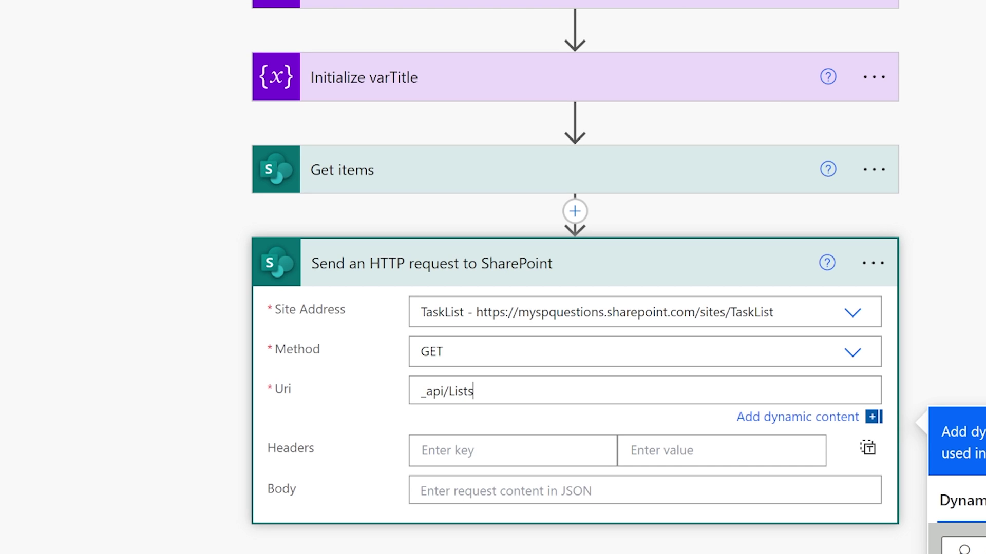
type("/getbytitle(")
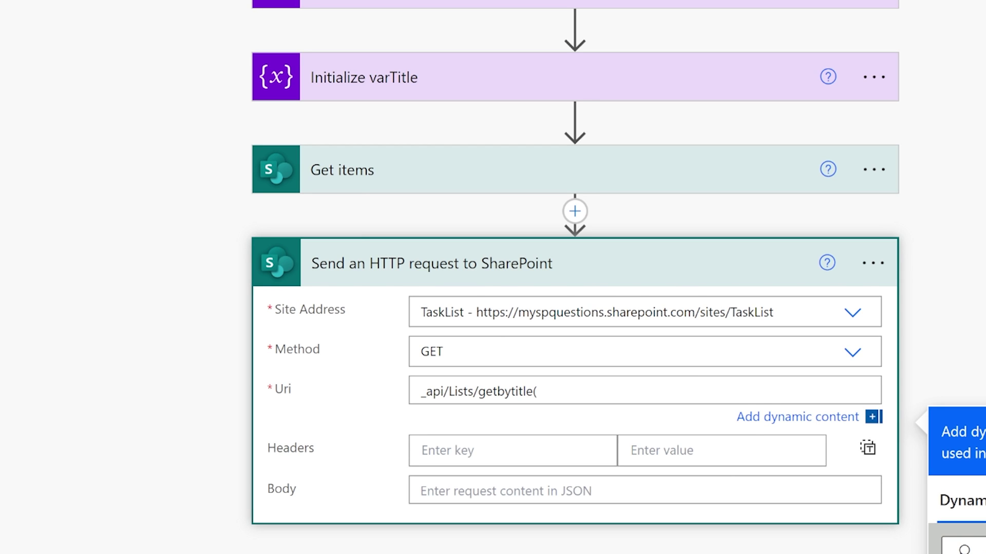
type("'")
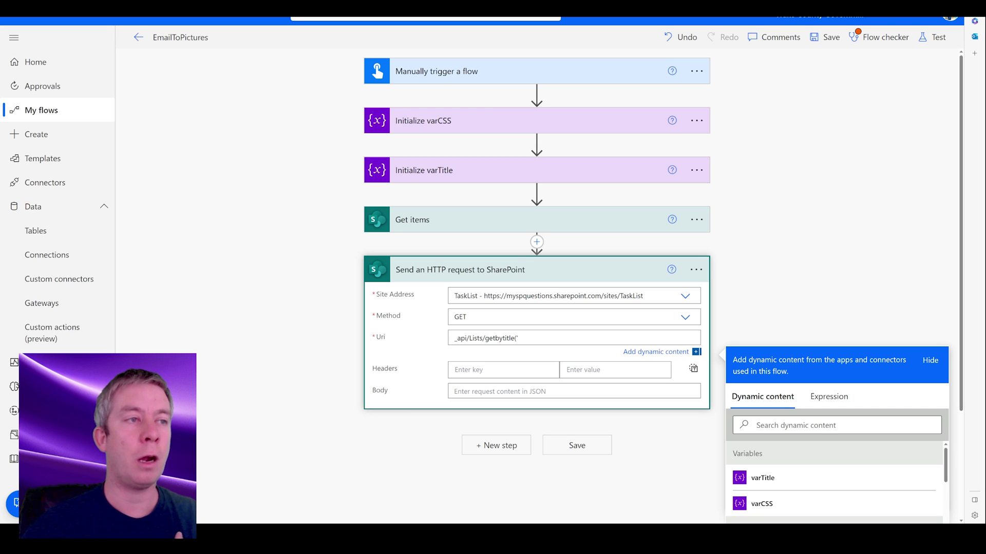
Confirm the list name on the SharePoint page and add MyImageList to the request Uri.
key("ctrl+Tab")
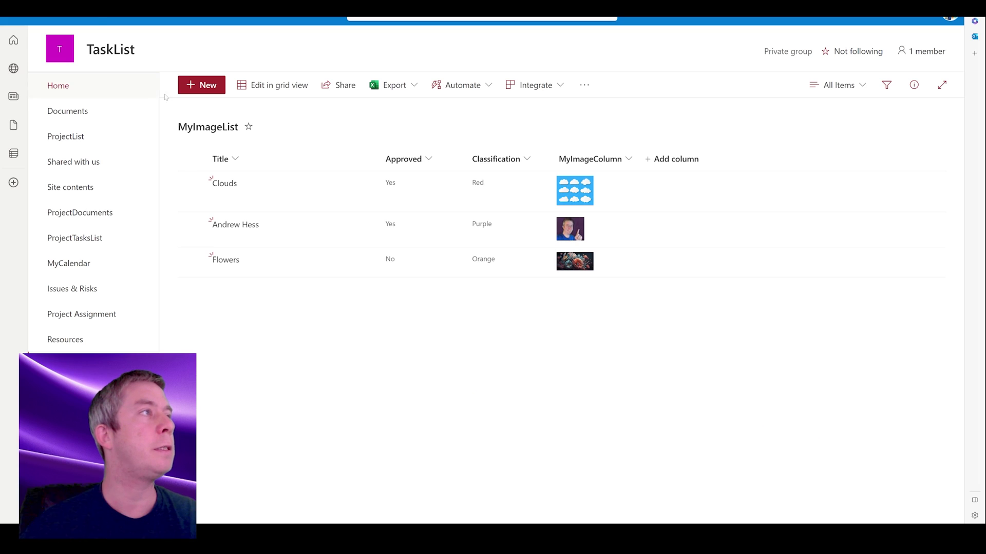
key("ctrl+shift+Tab")
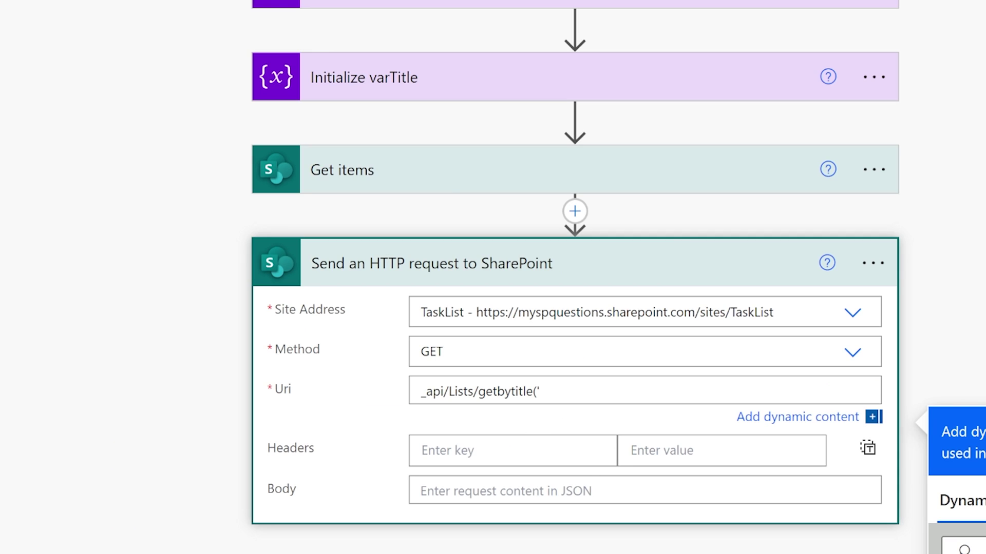
type("MyImageList")
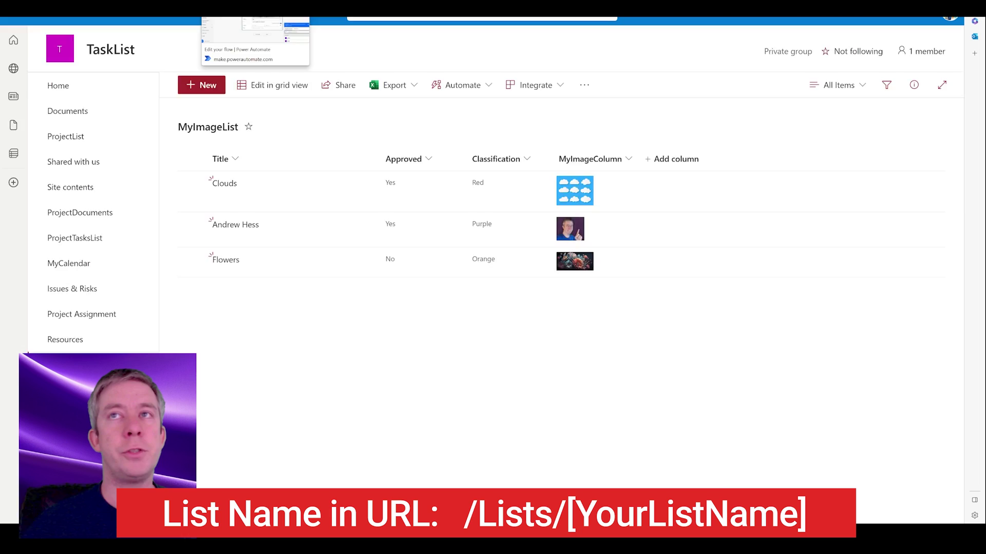
left_click(255, 12)
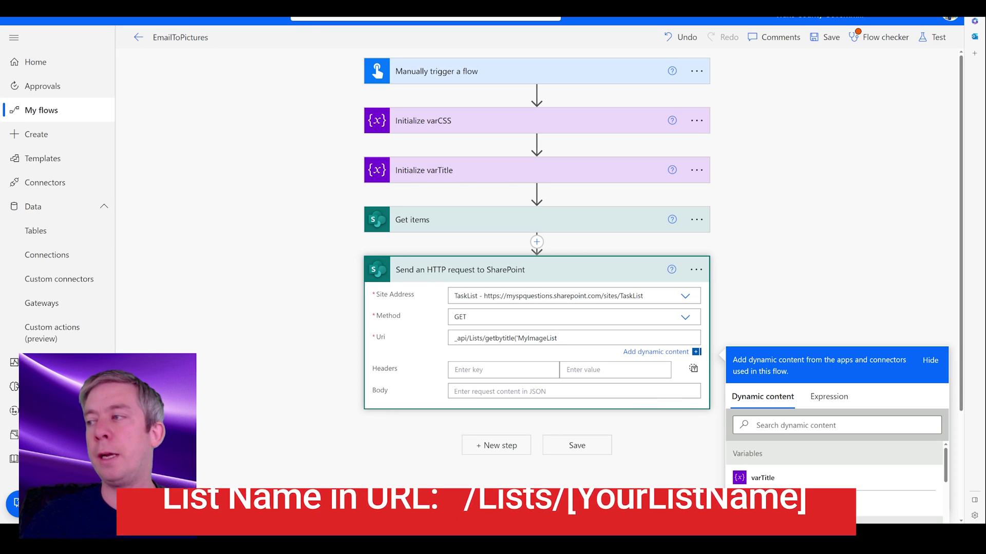
Finish the Uri with ')/items(ID) using the ID token, wrapping the request in Apply to each.
type("'")
type(")")
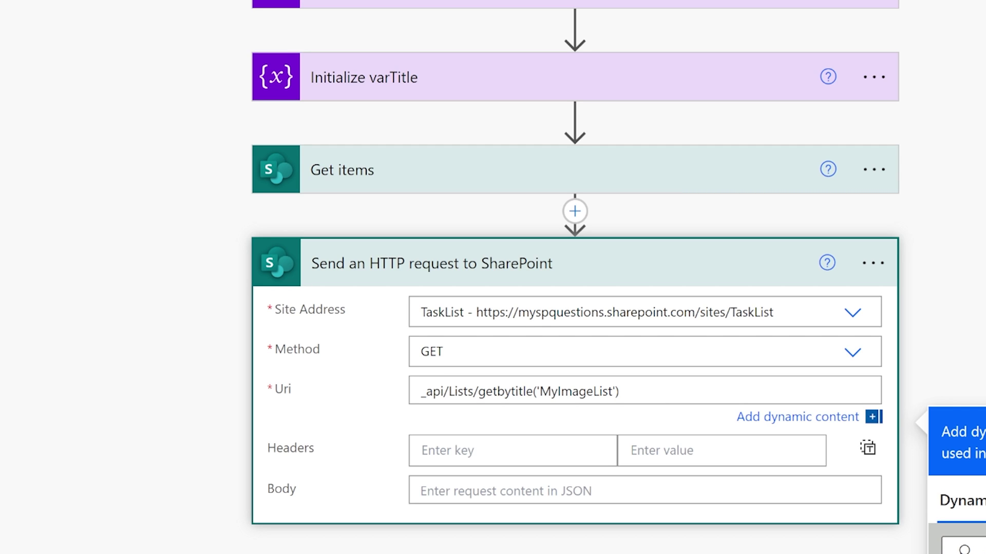
type("/items(")
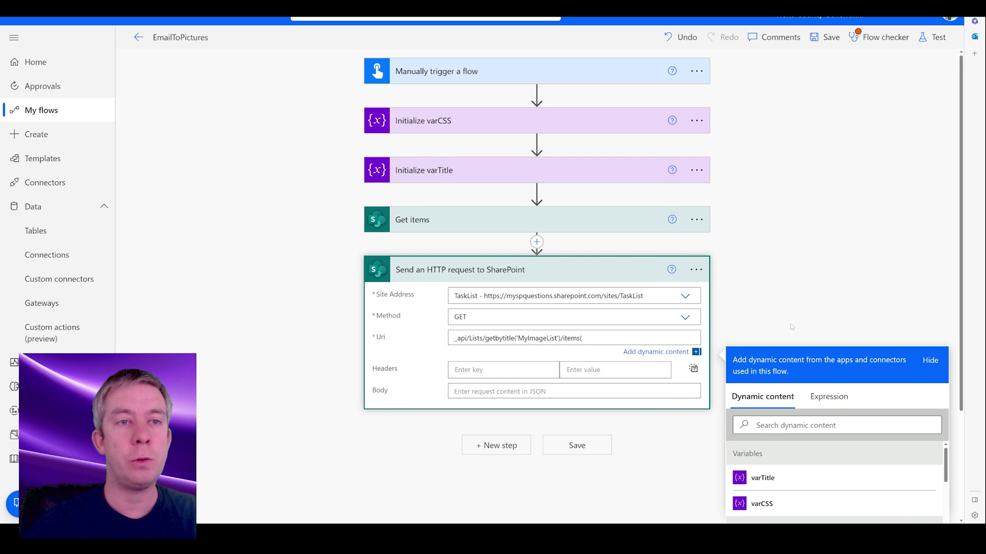
scroll(792, 327, "down", 3)
left_click(755, 408)
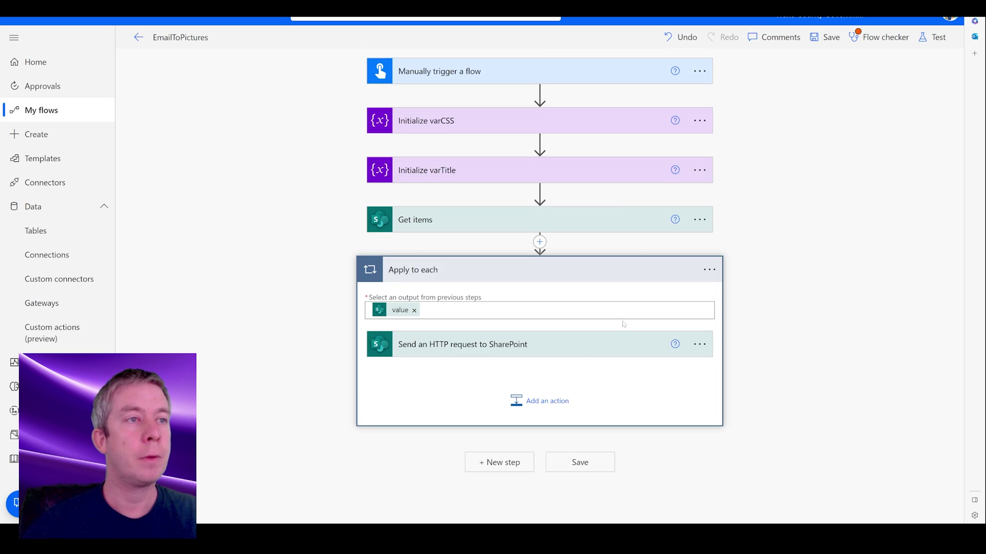
left_click(472, 345)
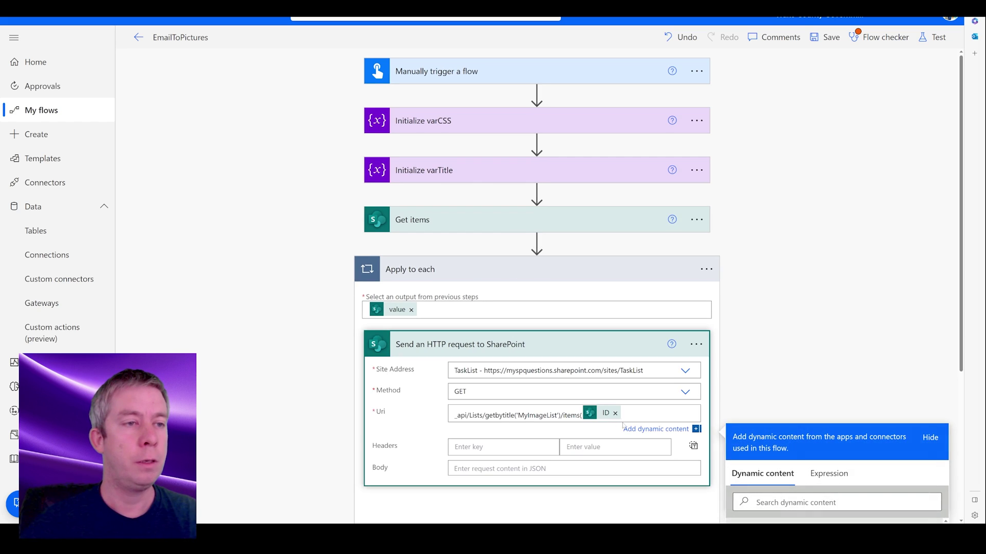
left_click(821, 305)
scroll(486, 275, "down", 2)
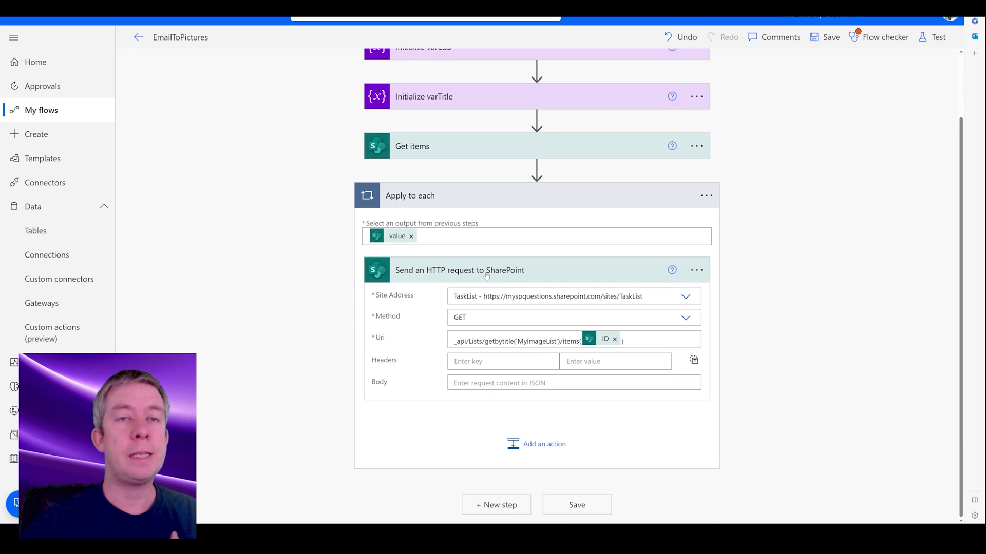
left_click(536, 443)
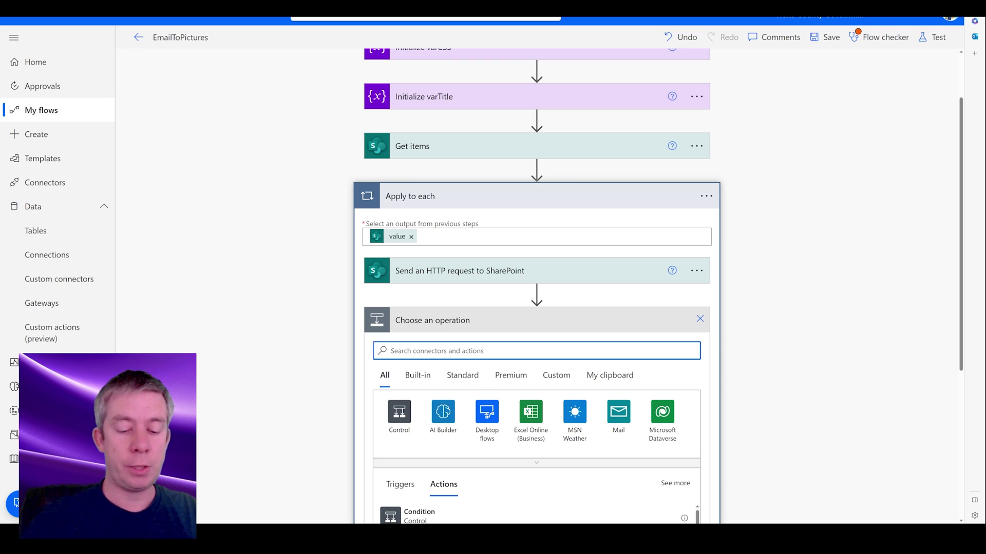
Add a Parse JSON action inside the Apply to each loop.
type("parse json")
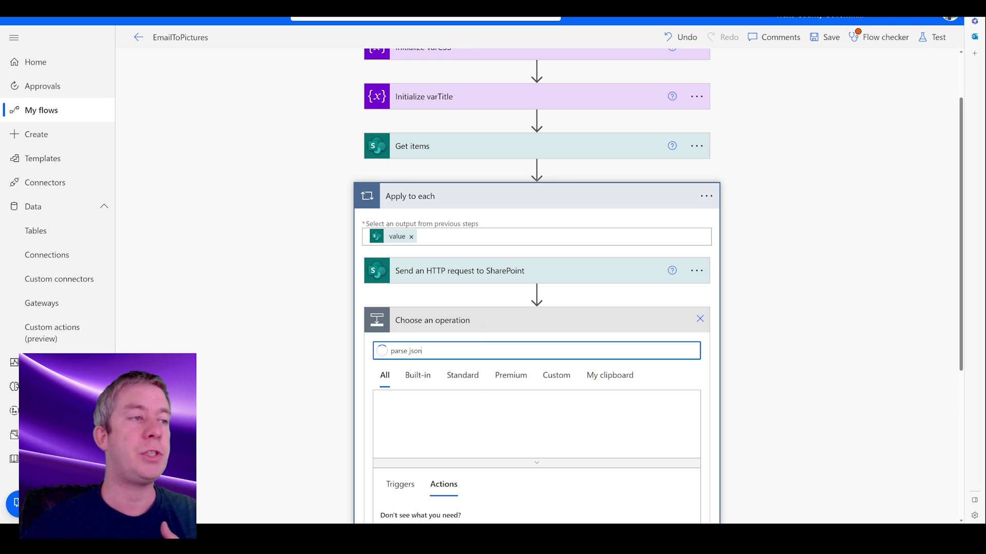
scroll(425, 293, "down", 5)
left_click(438, 263)
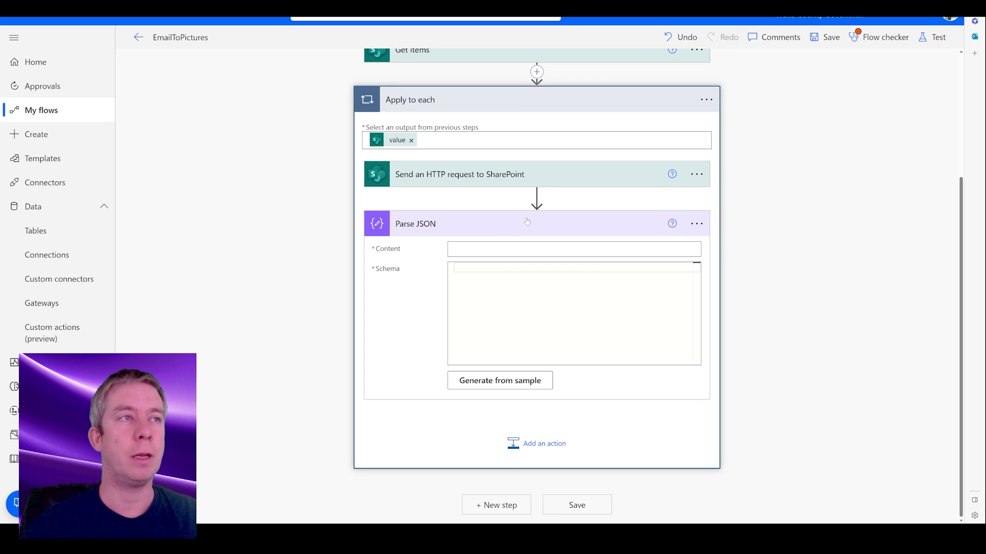
Insert a Compose step above it with the HTTP request's body as Inputs.
left_click(536, 199)
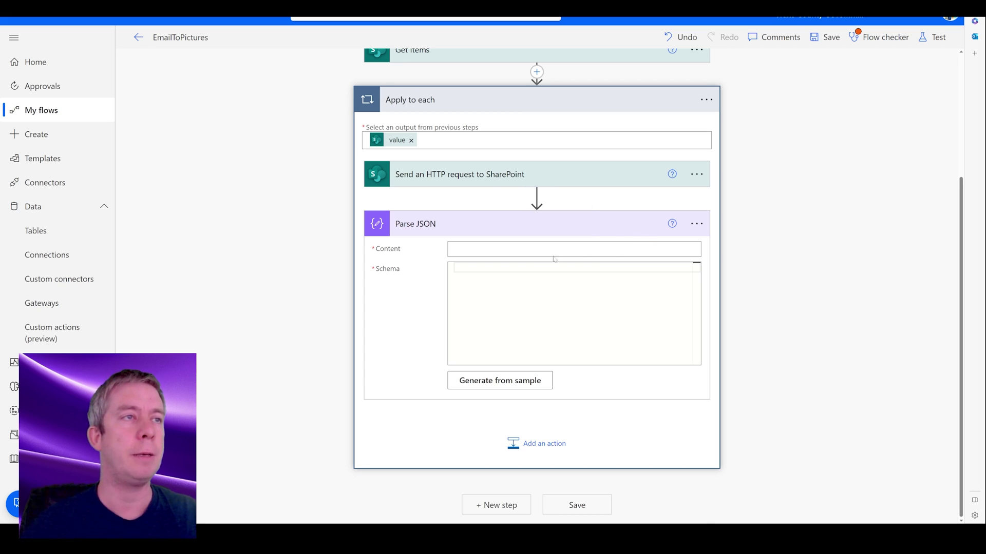
type("compose")
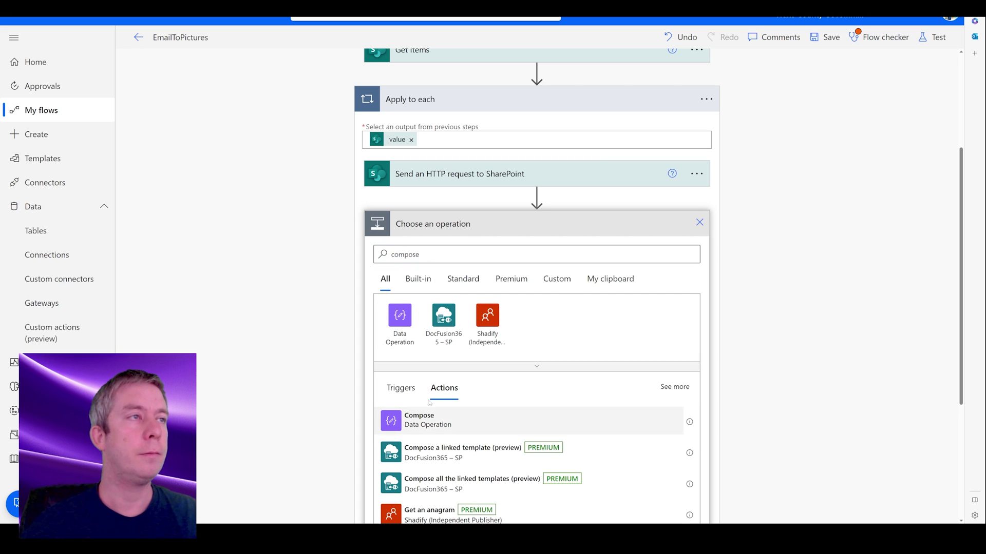
left_click(426, 420)
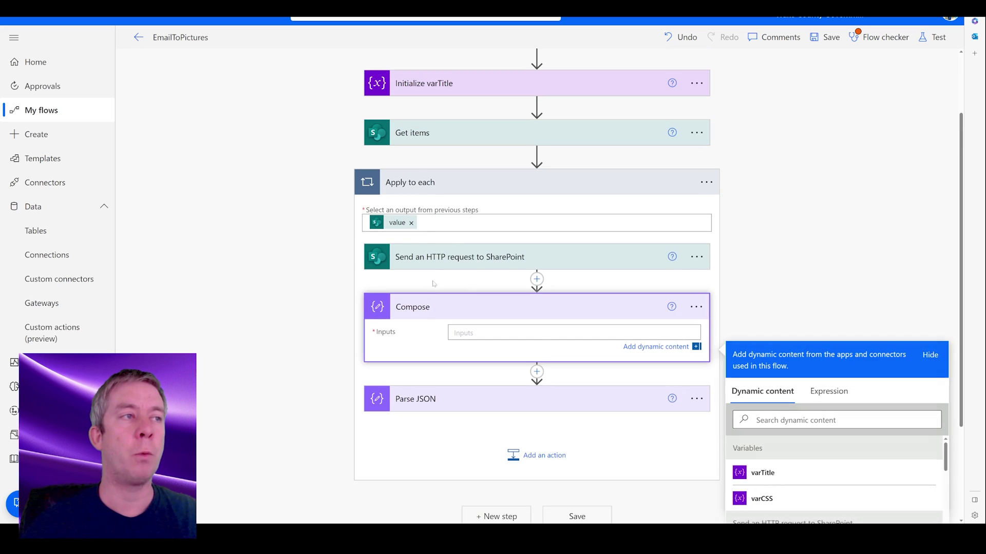
scroll(763, 253, "down", 3)
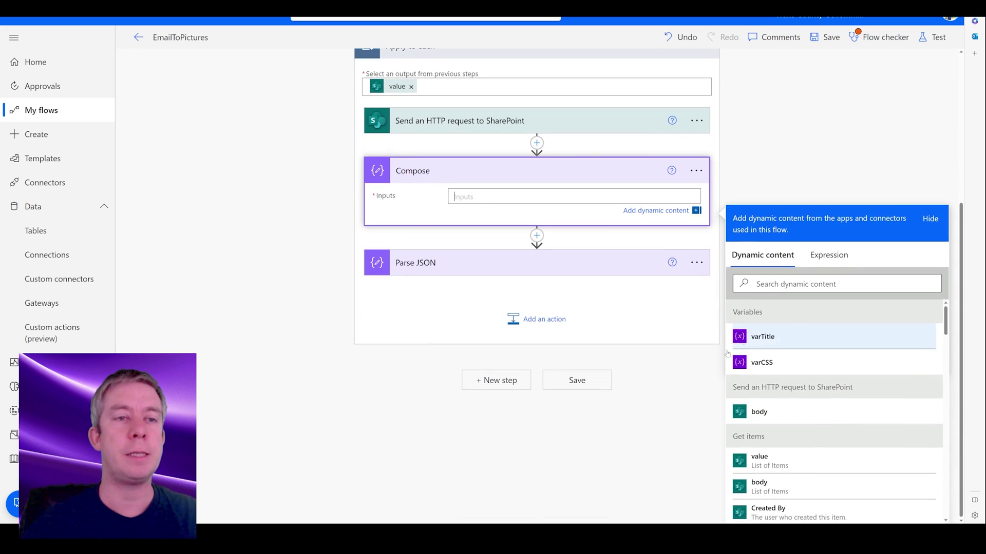
left_click(760, 412)
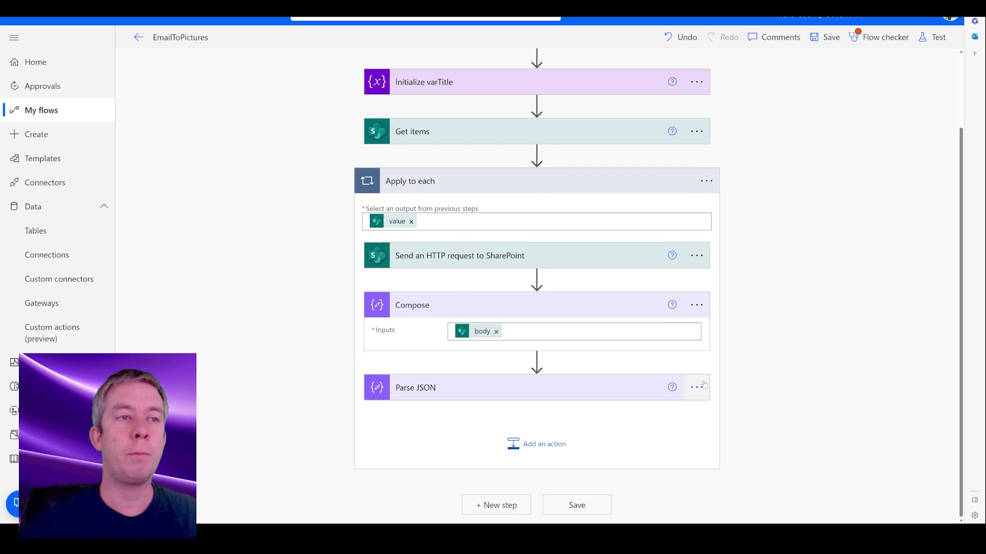
Delete the Parse JSON step.
left_click(698, 387)
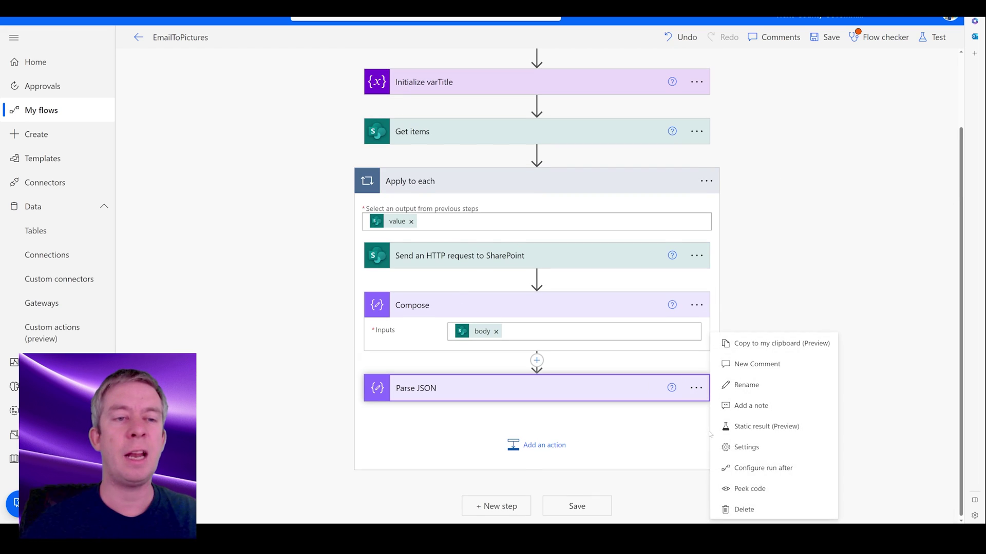
left_click(745, 511)
left_click(490, 286)
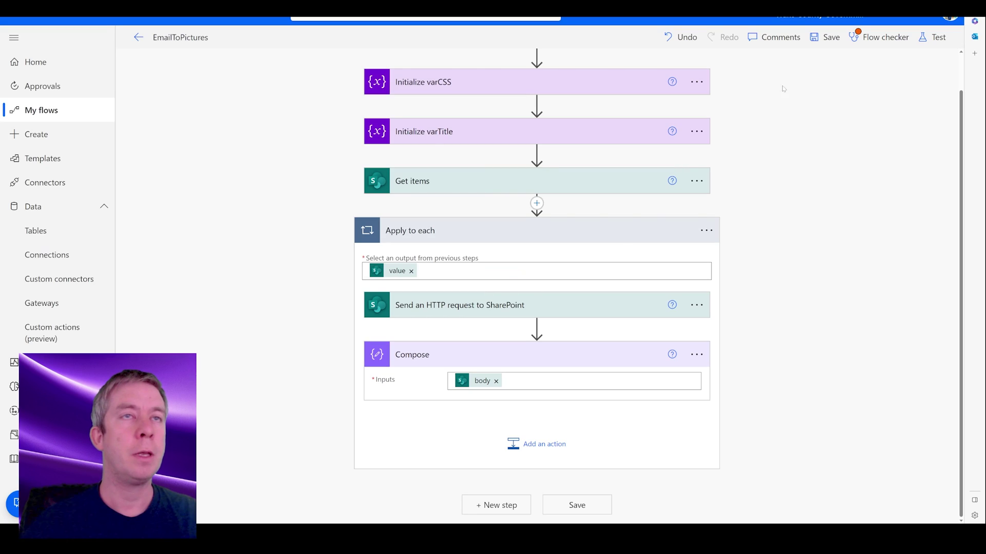
Save the flow and run a manual test.
left_click(933, 38)
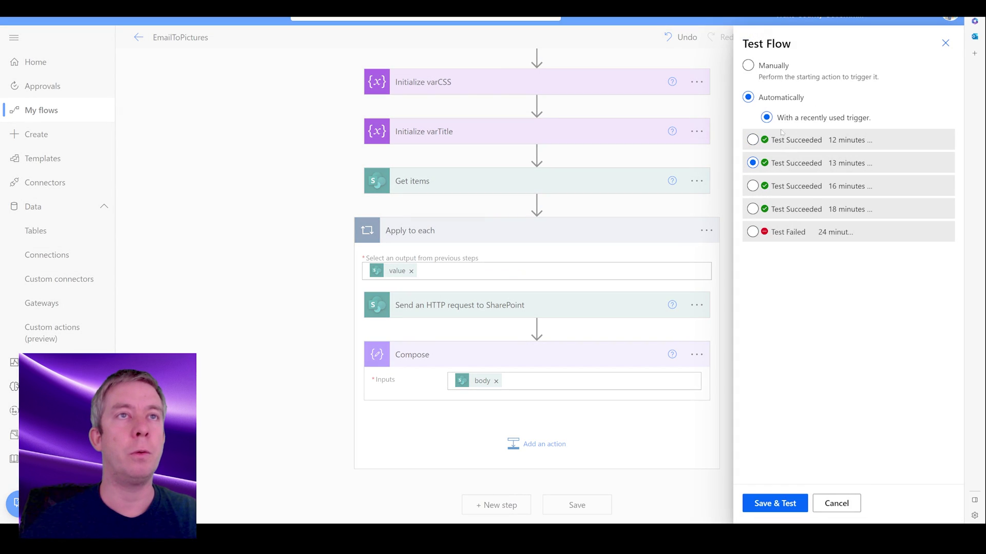
left_click(769, 73)
left_click(777, 504)
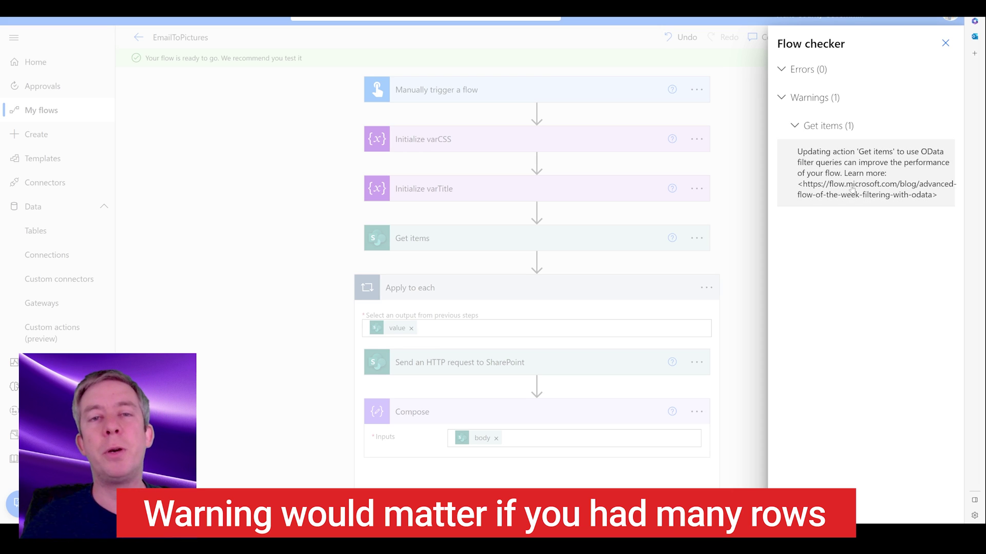
left_click(945, 43)
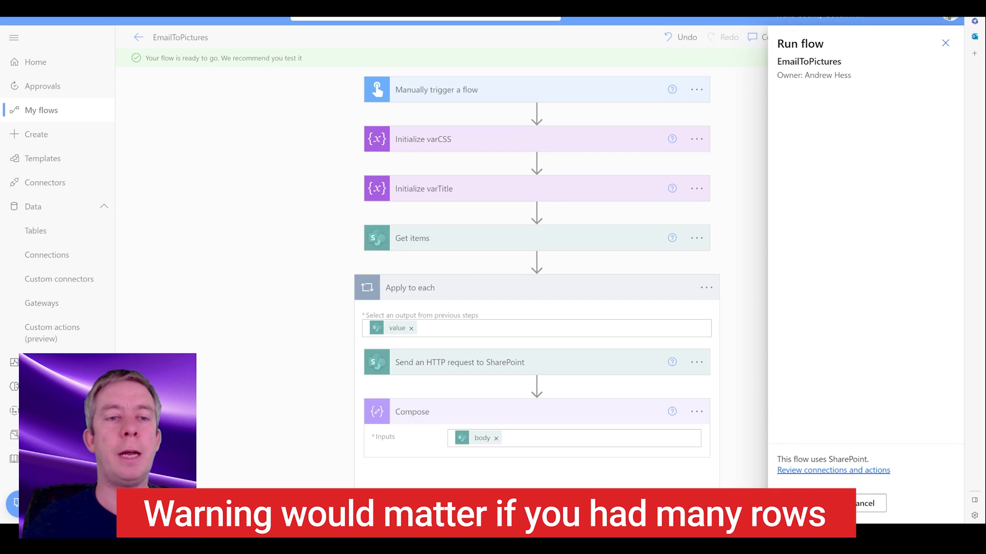
left_click(816, 503)
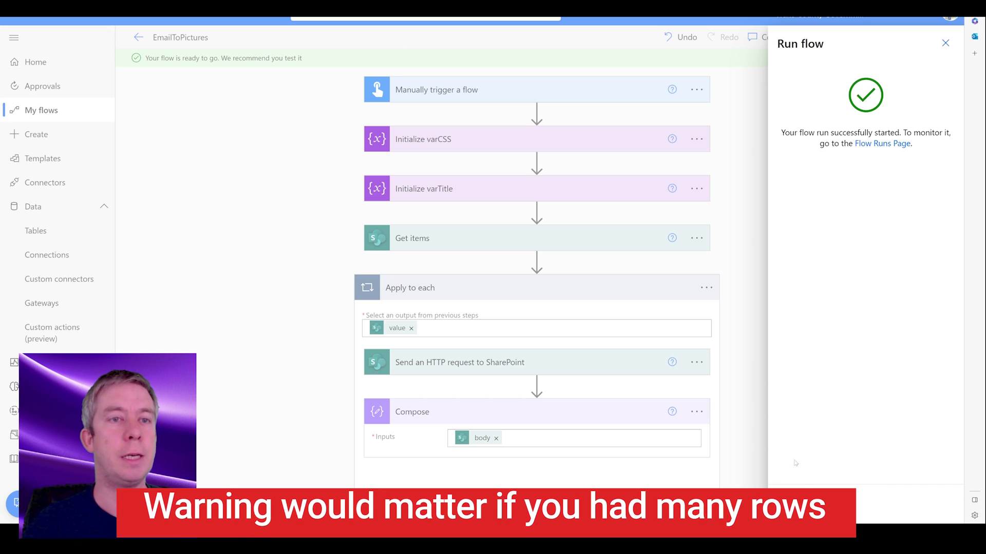
left_click(816, 503)
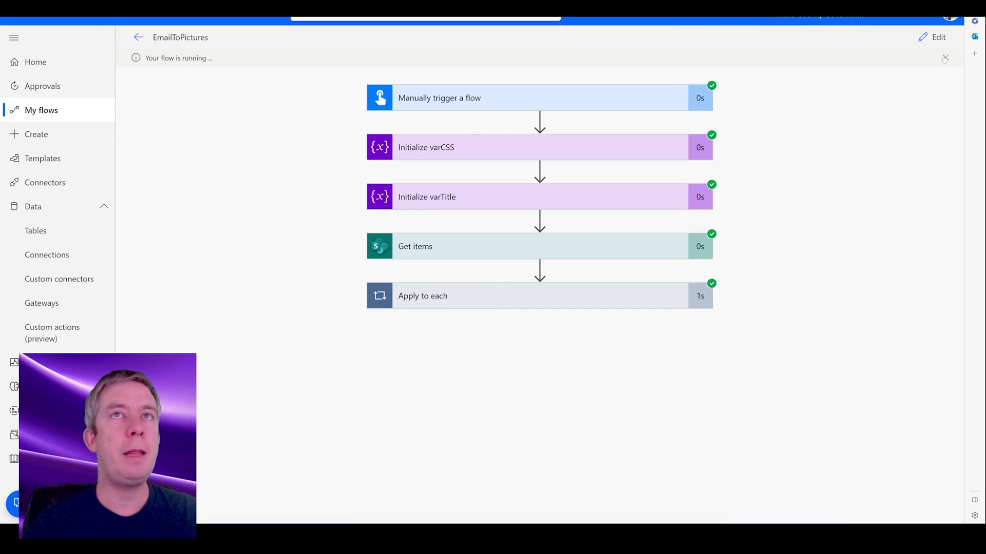
Select the Compose step's output JSON in the run results, then return to editing.
left_click(459, 298)
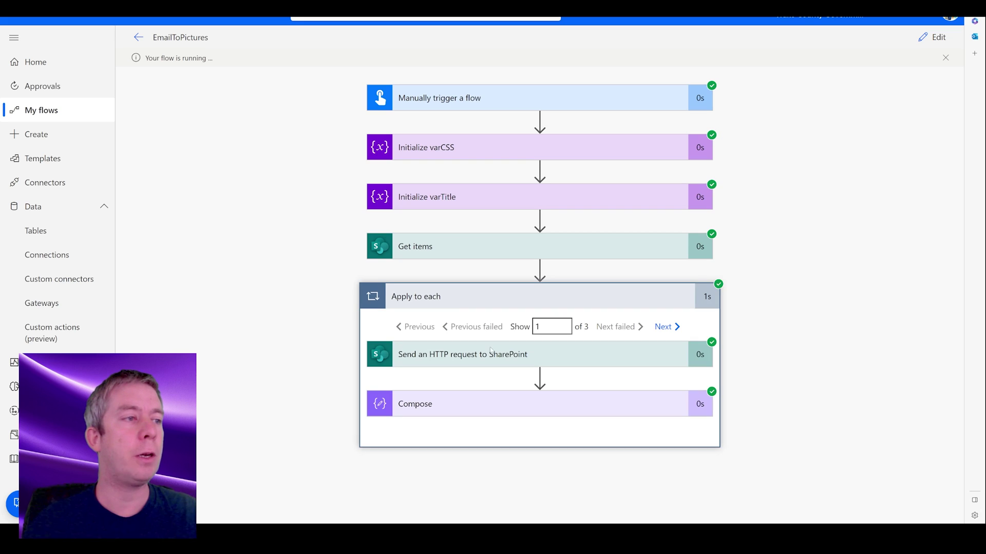
left_click(465, 406)
scroll(464, 359, "down", 3)
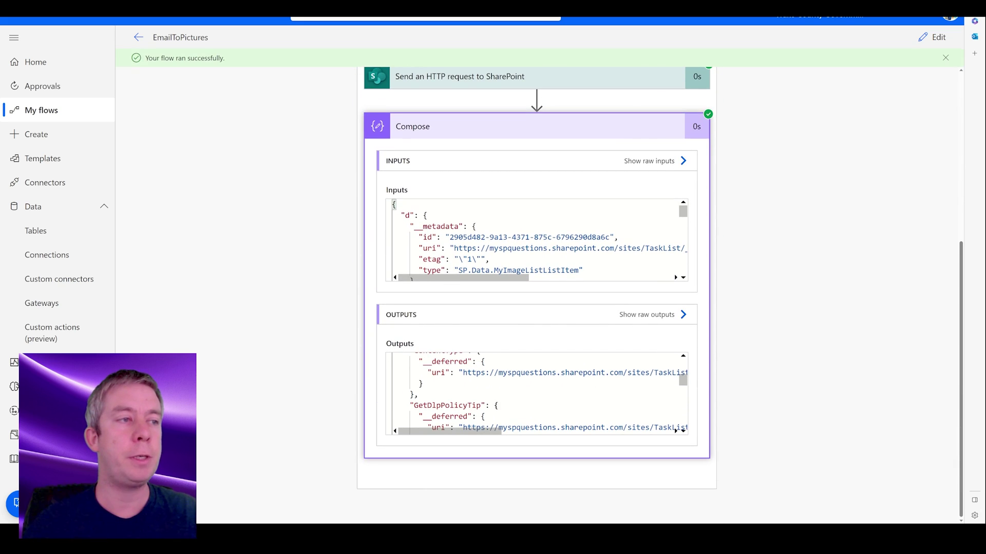
scroll(389, 426, "down", 10)
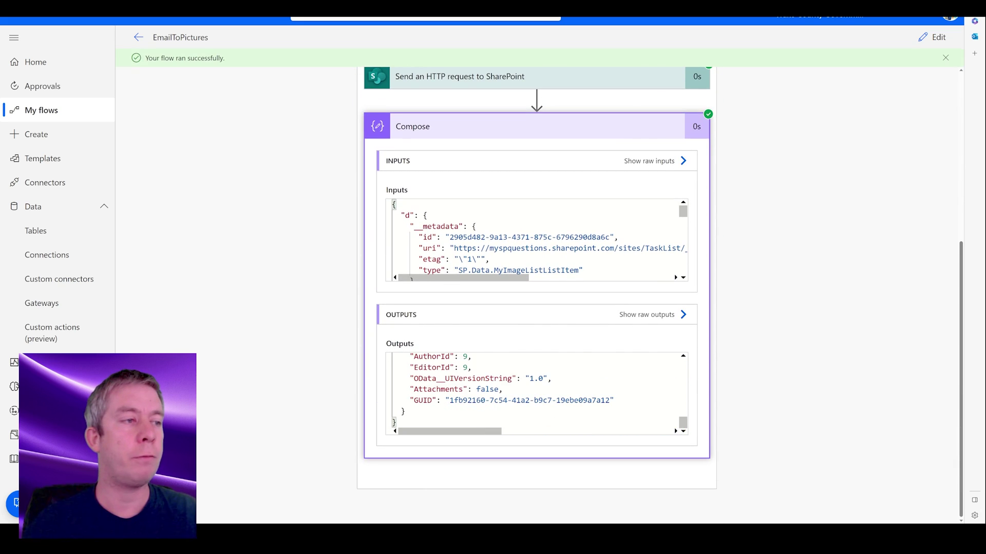
left_click_drag(395, 422, 394, 297)
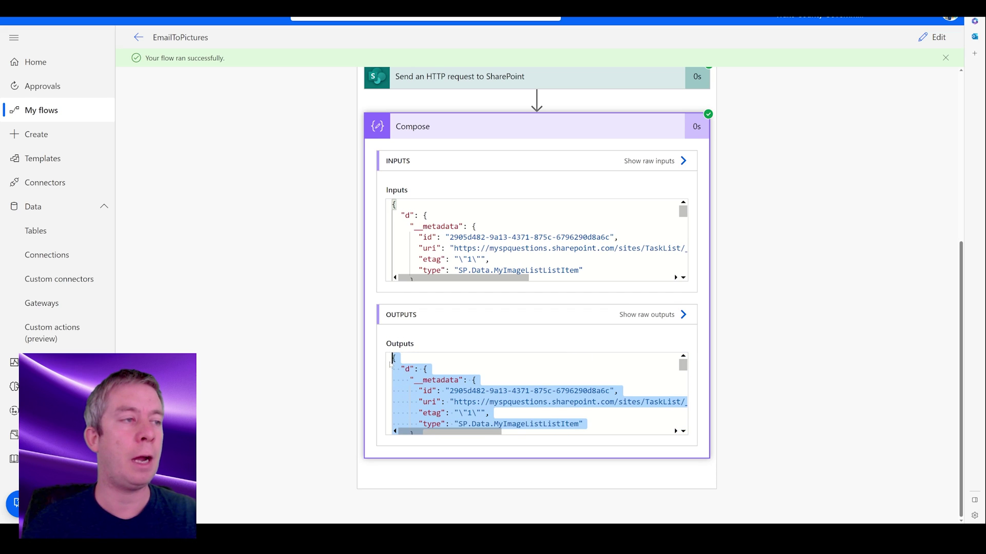
left_click(935, 36)
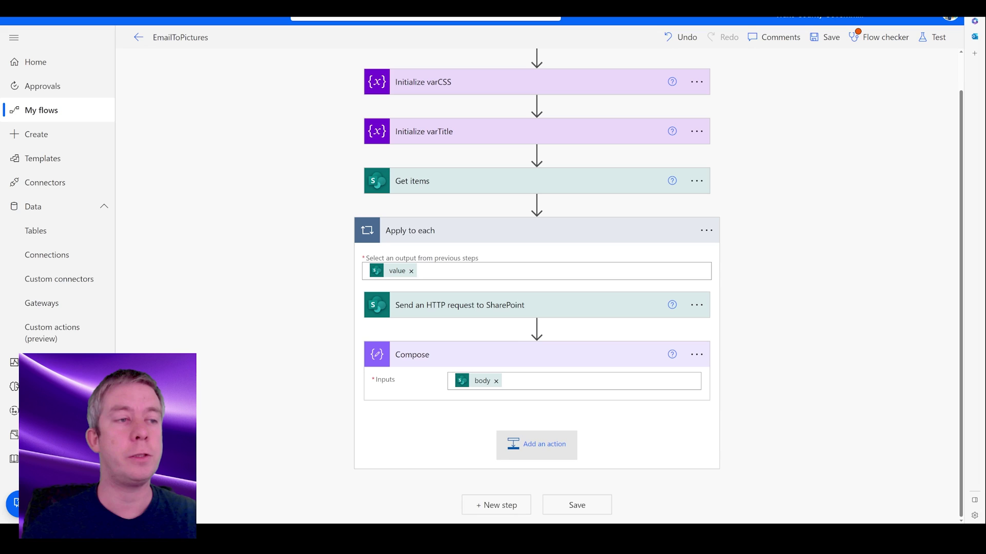
Add a Parse JSON action after Compose and generate its schema from the pasted sample.
left_click(536, 444)
type("j")
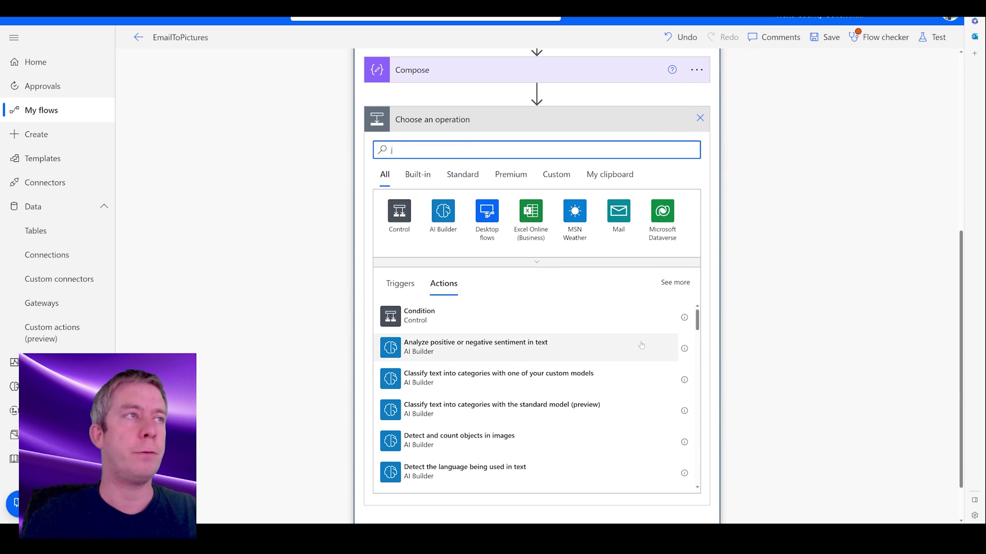
type("son")
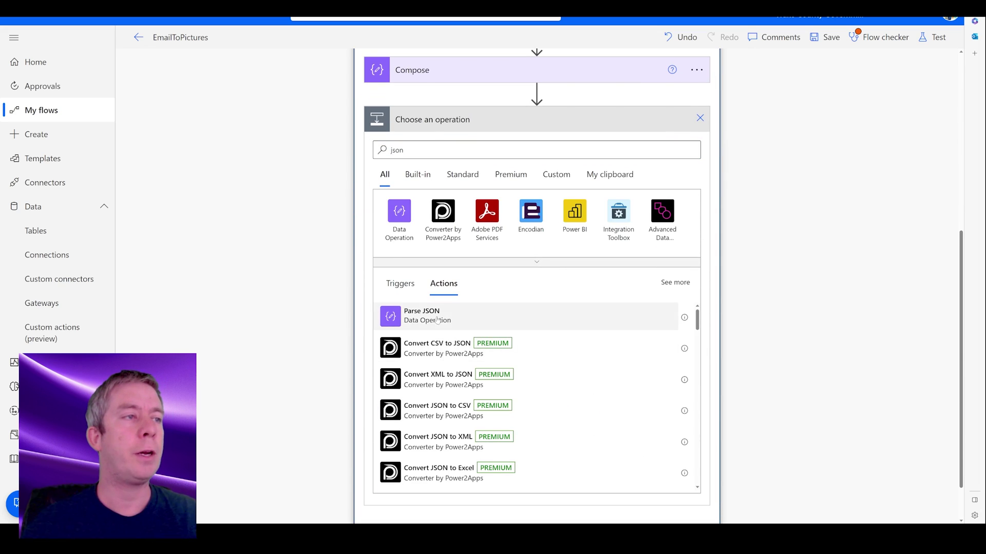
left_click(431, 315)
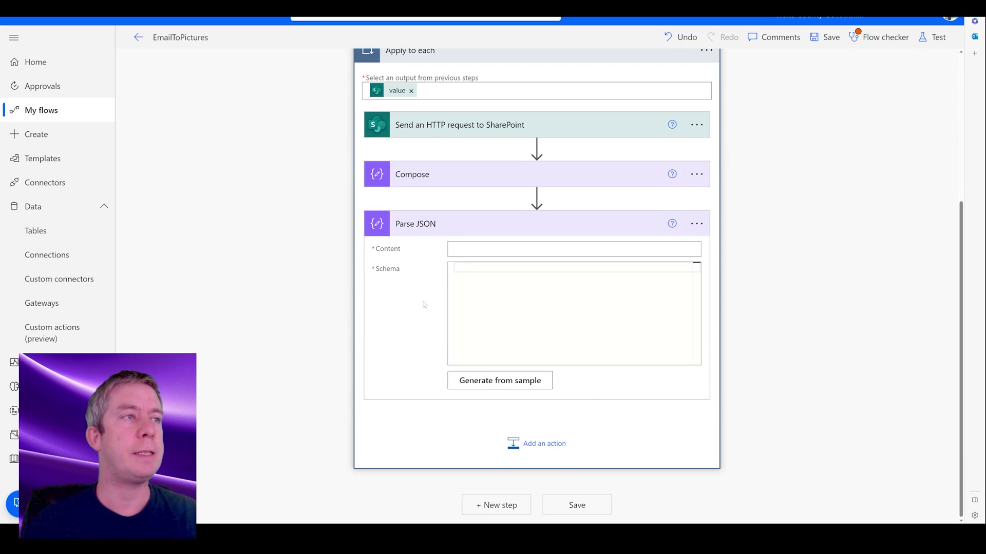
left_click(511, 387)
key("ctrl+v")
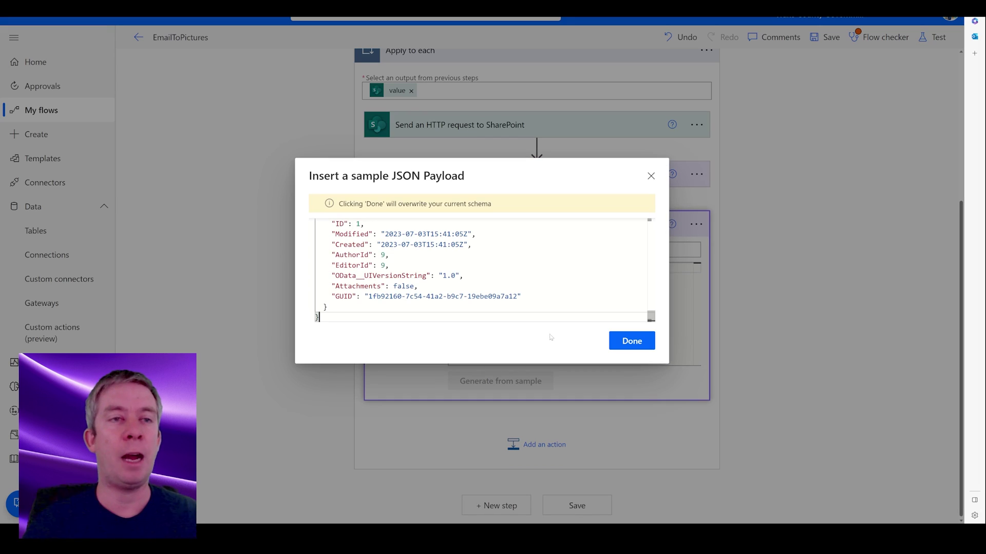
left_click(631, 341)
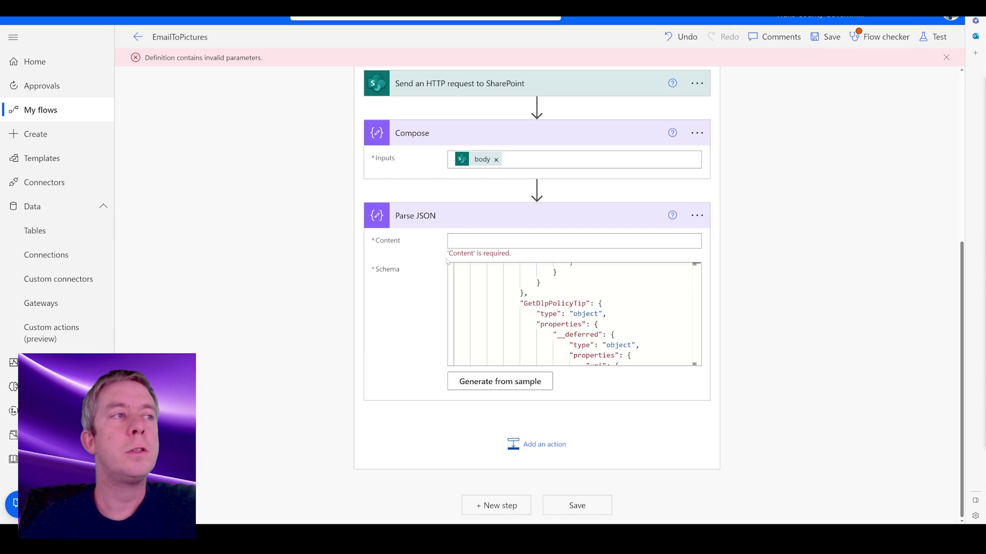
Set the Parse JSON content to the SharePoint HTTP response body.
left_click(574, 241)
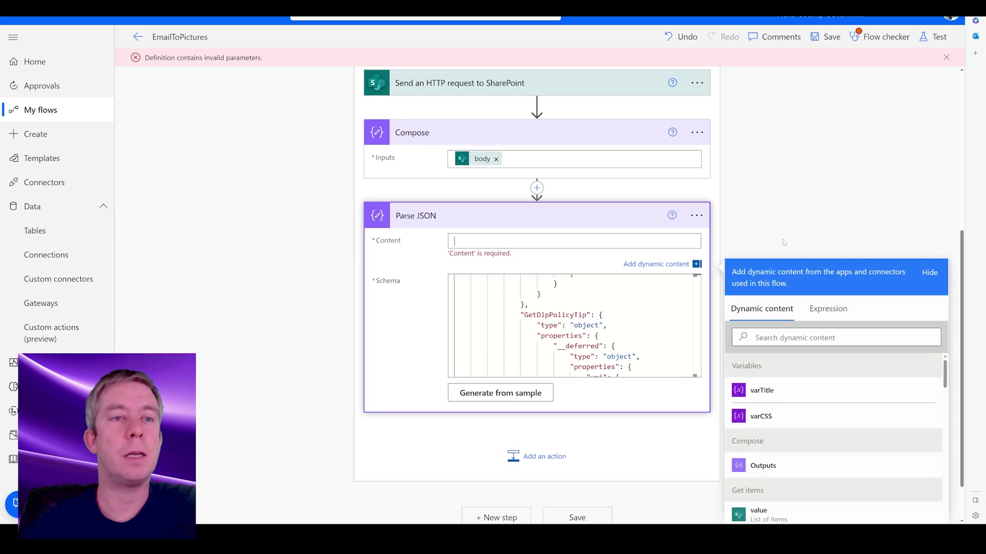
scroll(745, 420, "down", 2)
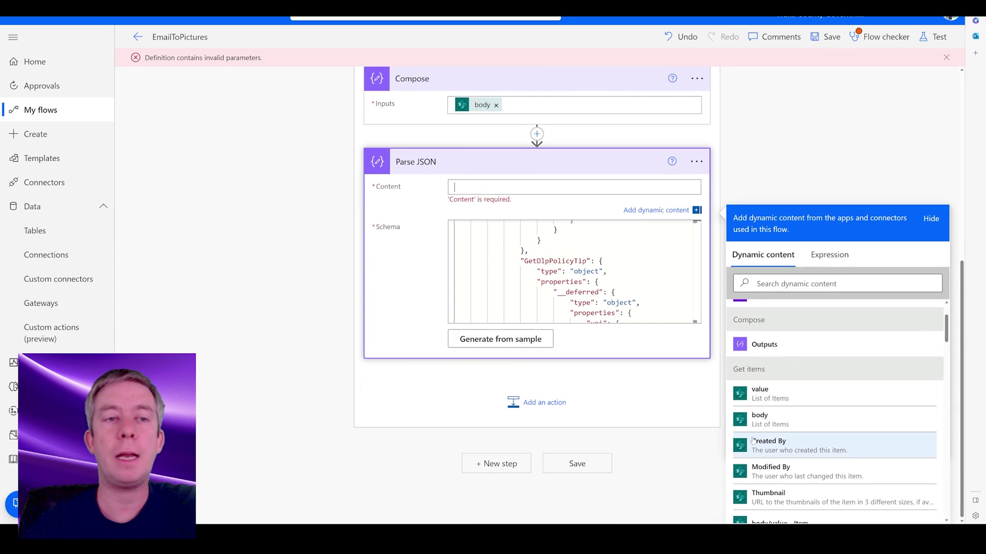
scroll(749, 416, "down", 6)
scroll(781, 379, "down", 10)
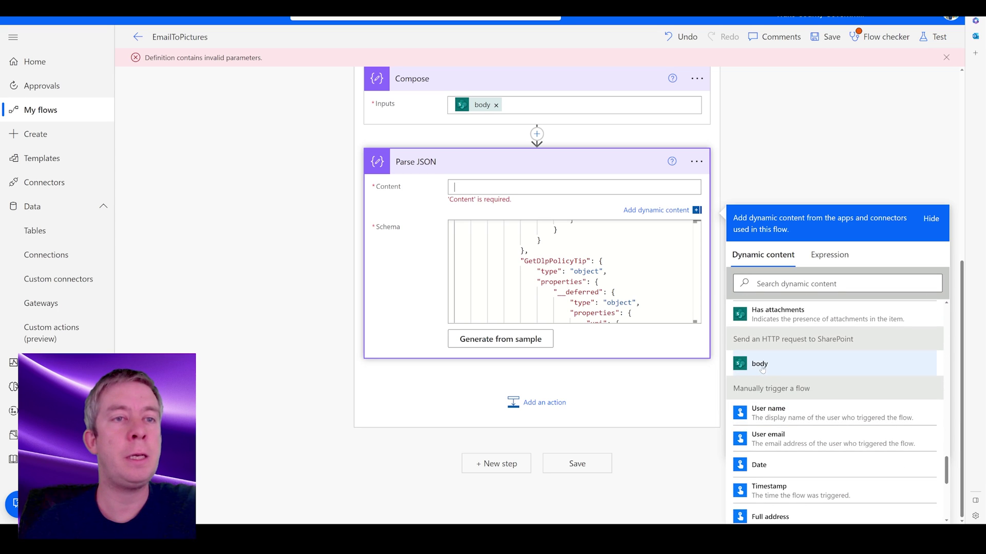
left_click(760, 364)
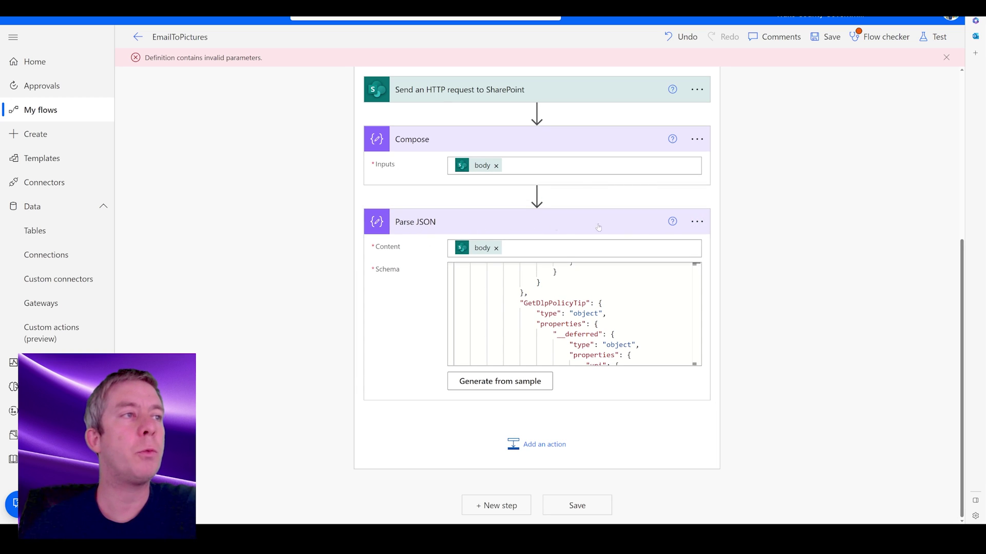
Rename the step to Parse HTTP JSON.
left_click(697, 225)
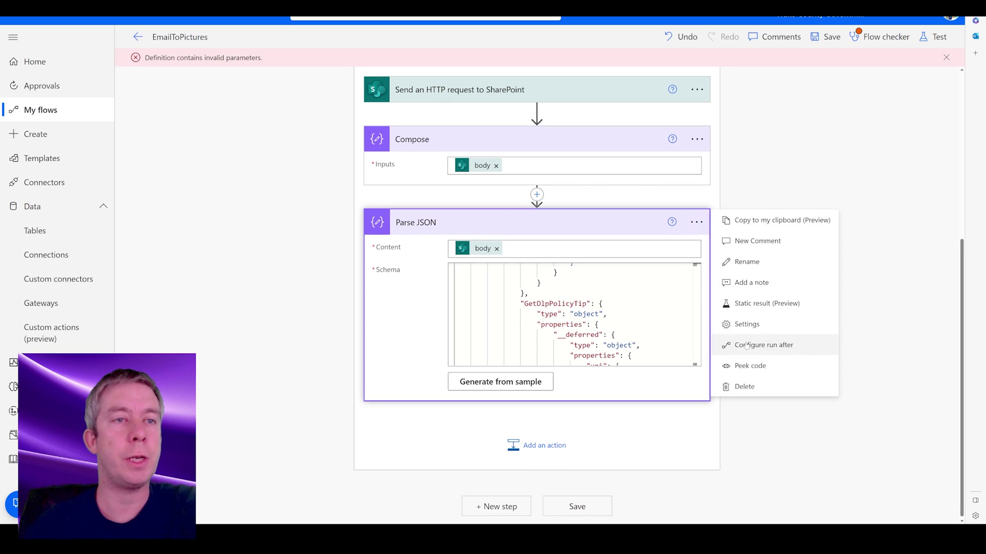
left_click(750, 260)
key("Right")
key("Left")
key("Left")
key("Left")
key("Left")
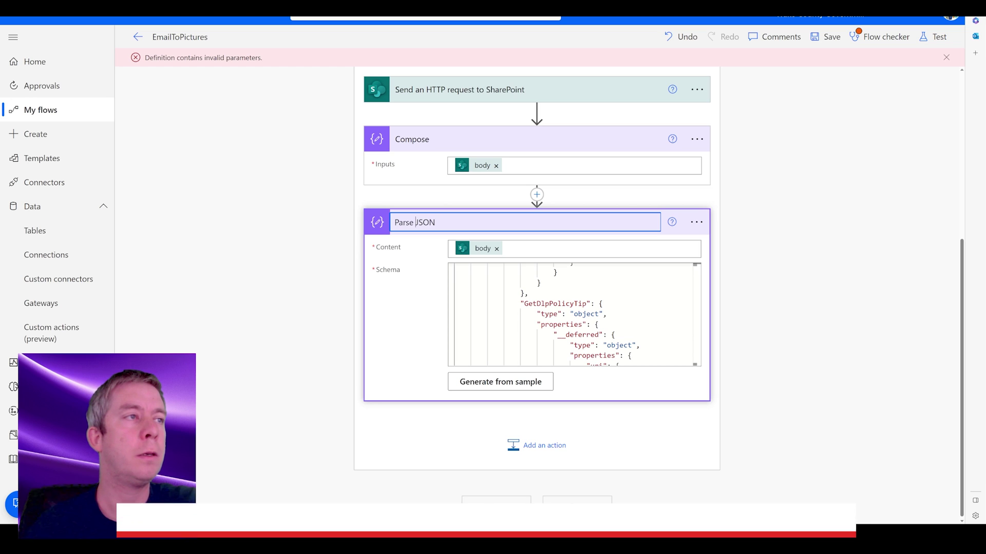
type("HTTP")
key("Return")
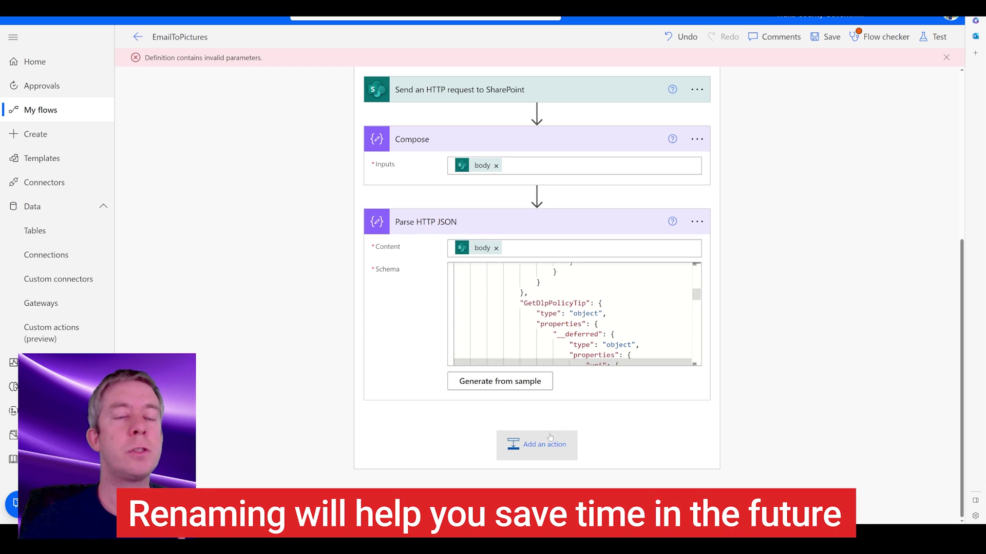
Add a Compose action in the loop whose input is the MyImageColumn dynamic value.
left_click(536, 445)
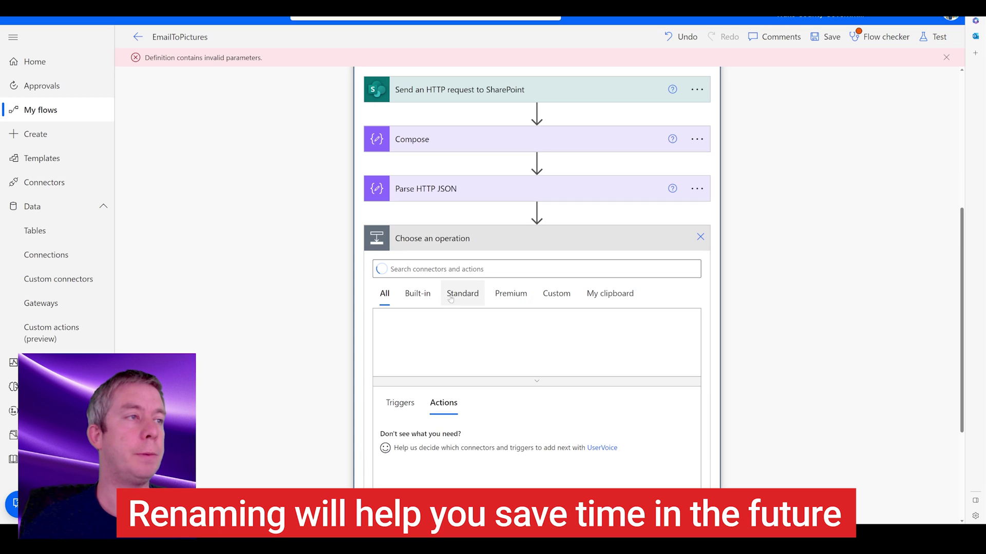
type("compose")
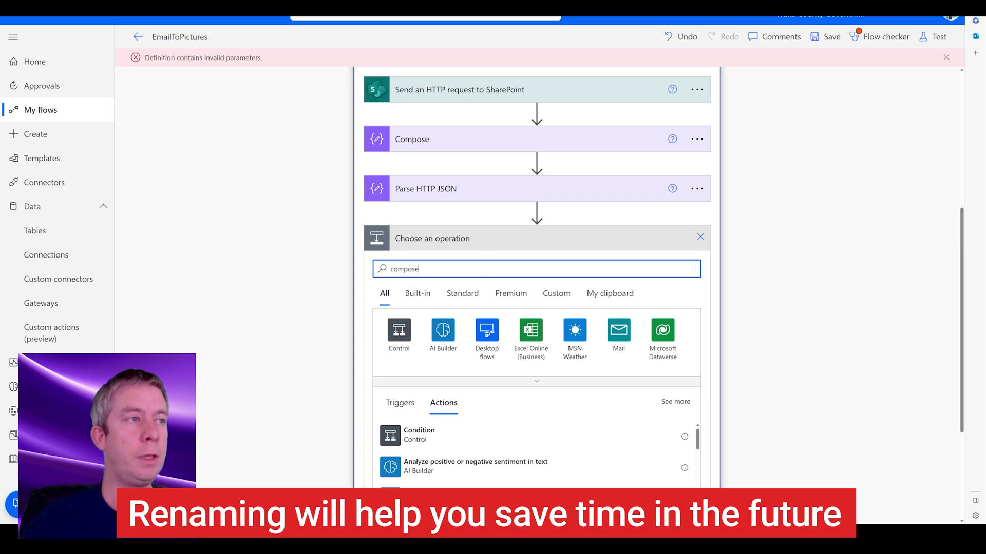
scroll(420, 381, "down", 1)
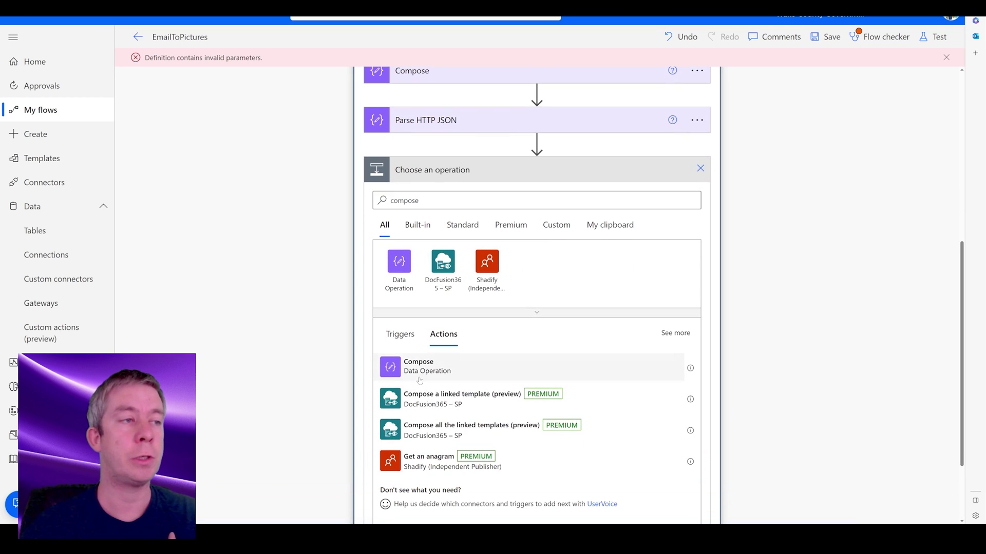
left_click(420, 381)
left_click(528, 382)
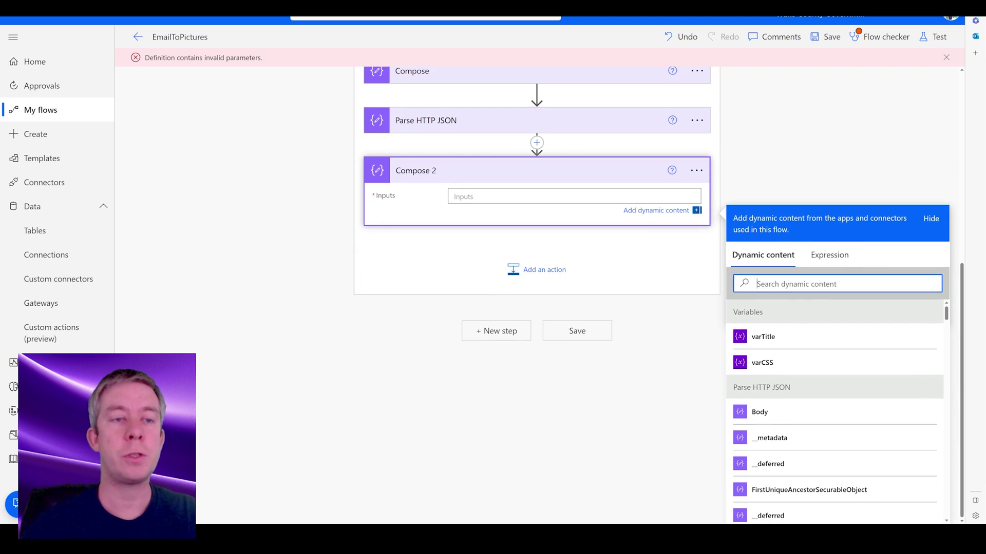
type("image")
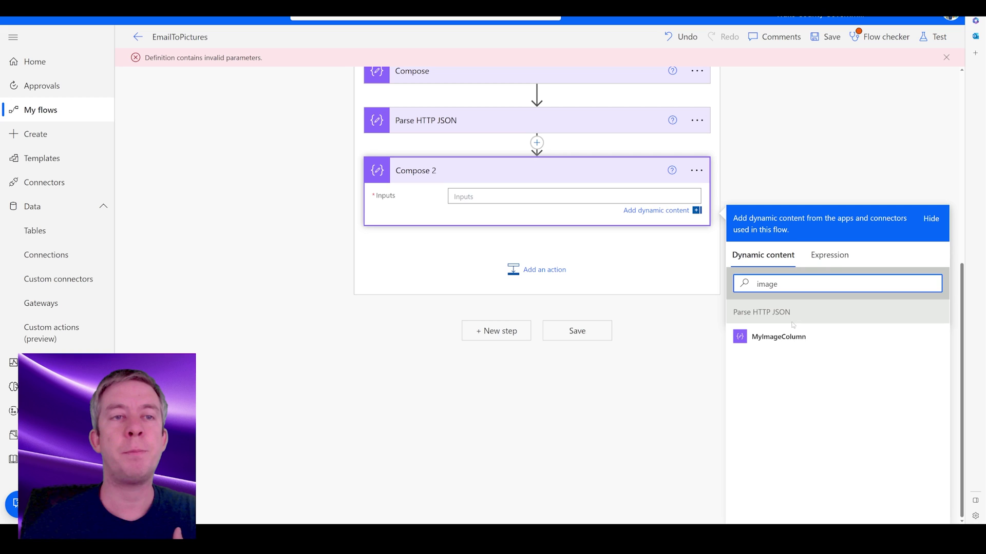
left_click(790, 336)
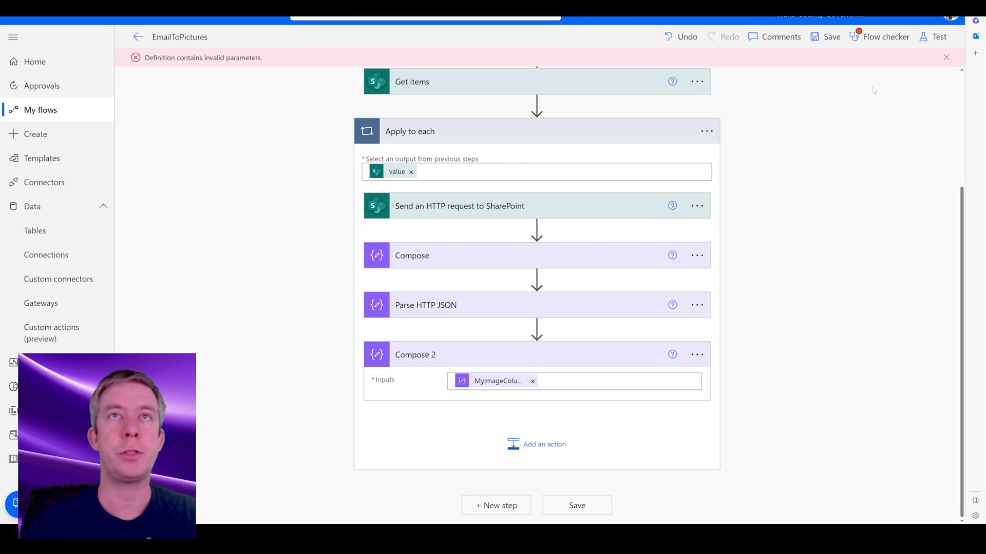
Save the flow and run another manual test.
left_click(932, 38)
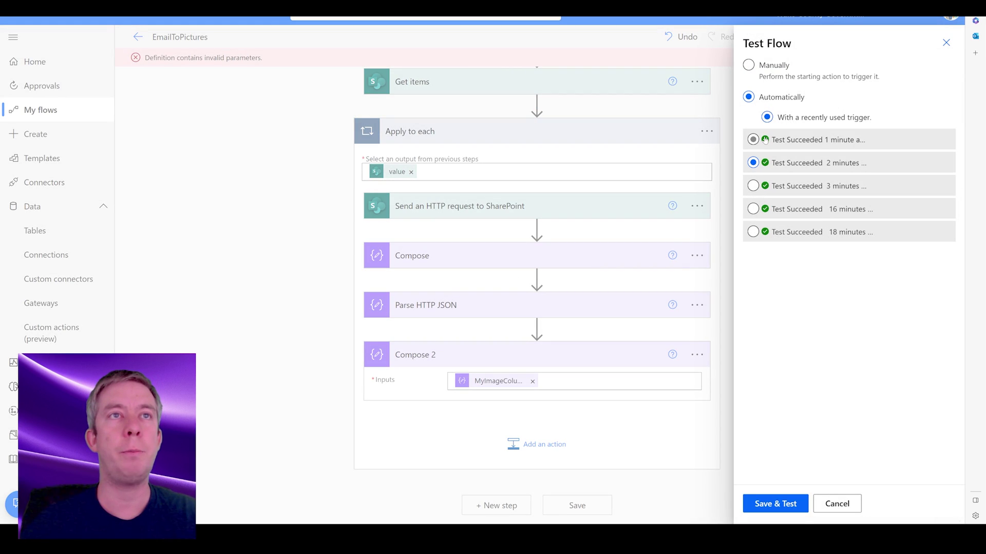
left_click(758, 63)
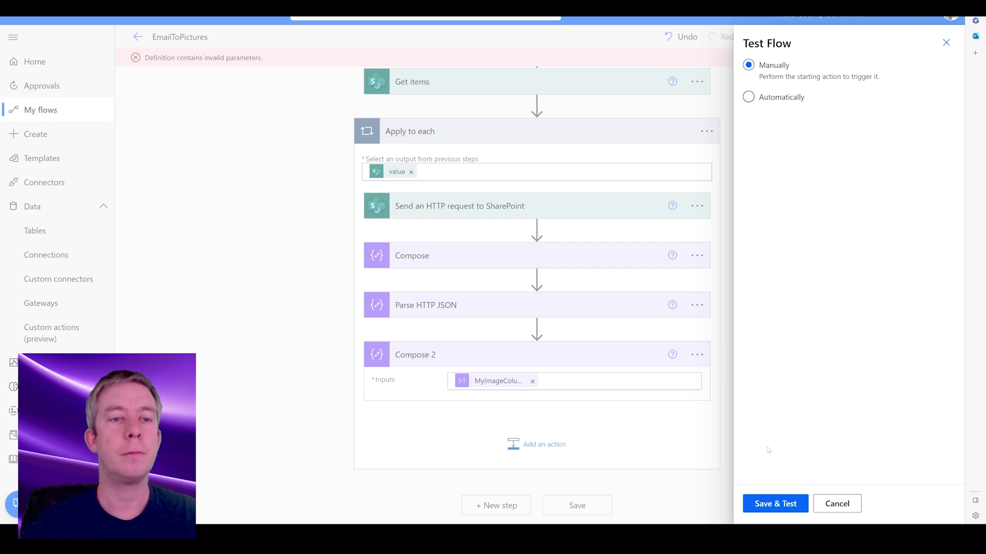
left_click(783, 508)
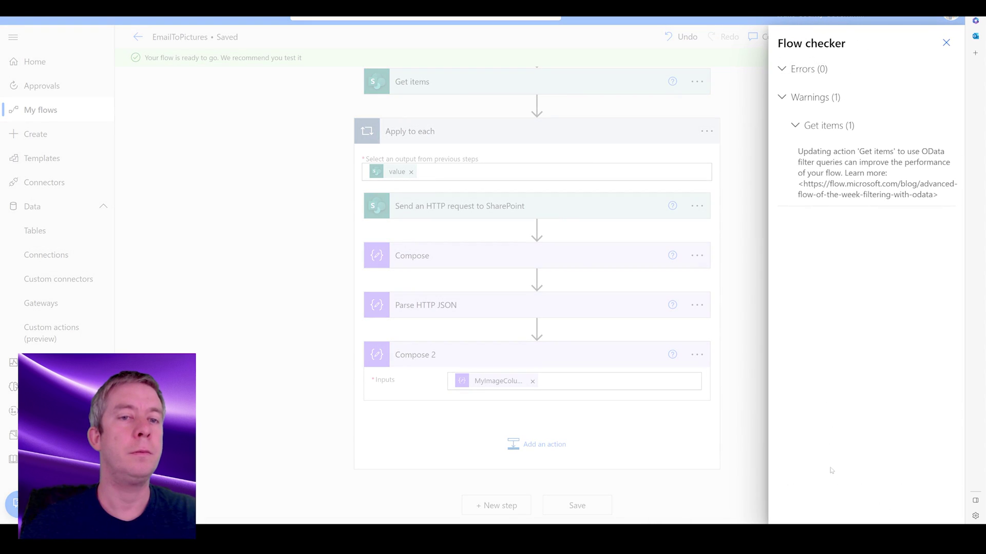
left_click(943, 46)
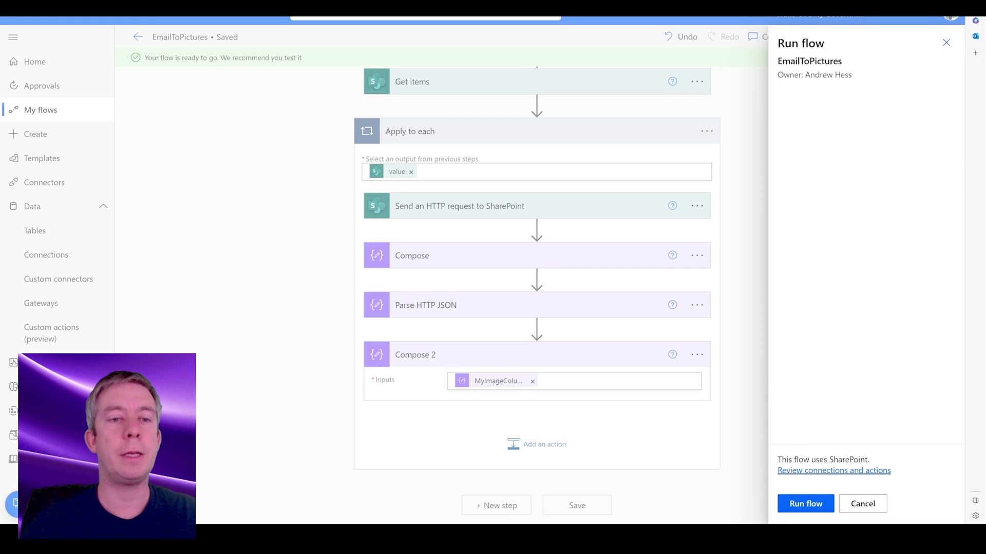
left_click(796, 505)
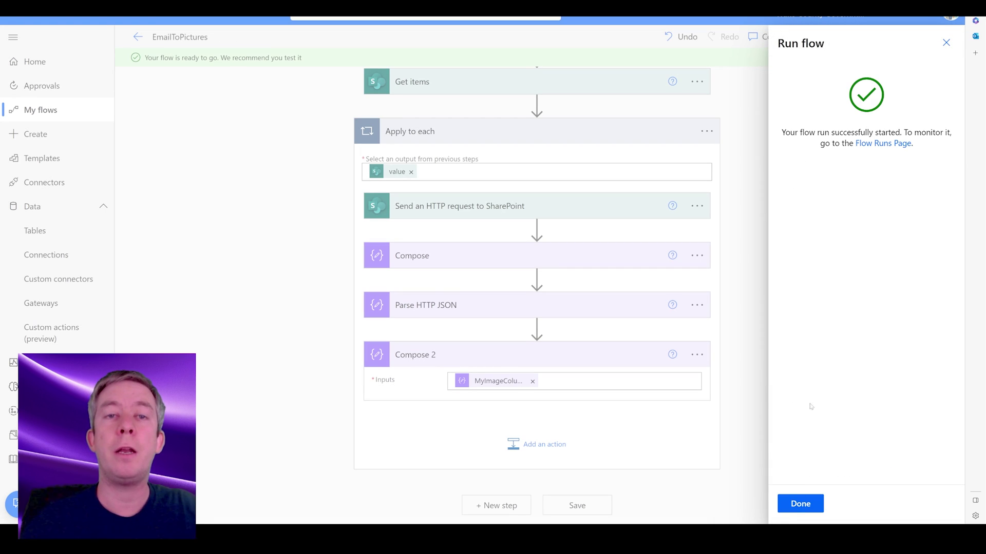
left_click(790, 511)
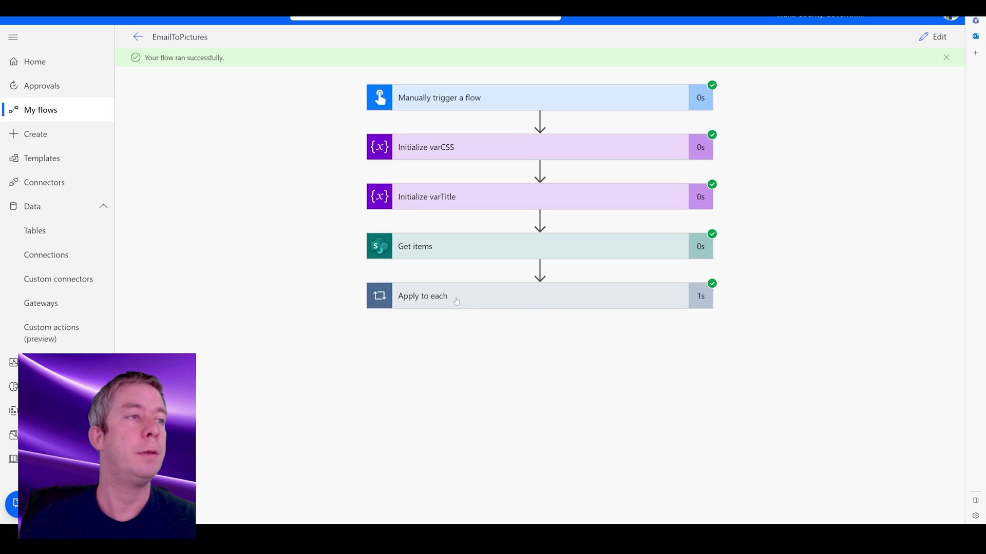
Select Compose 2's clouds.jpg image JSON output from the run, then resume editing.
left_click(456, 301)
scroll(494, 356, "down", 1)
left_click(450, 453)
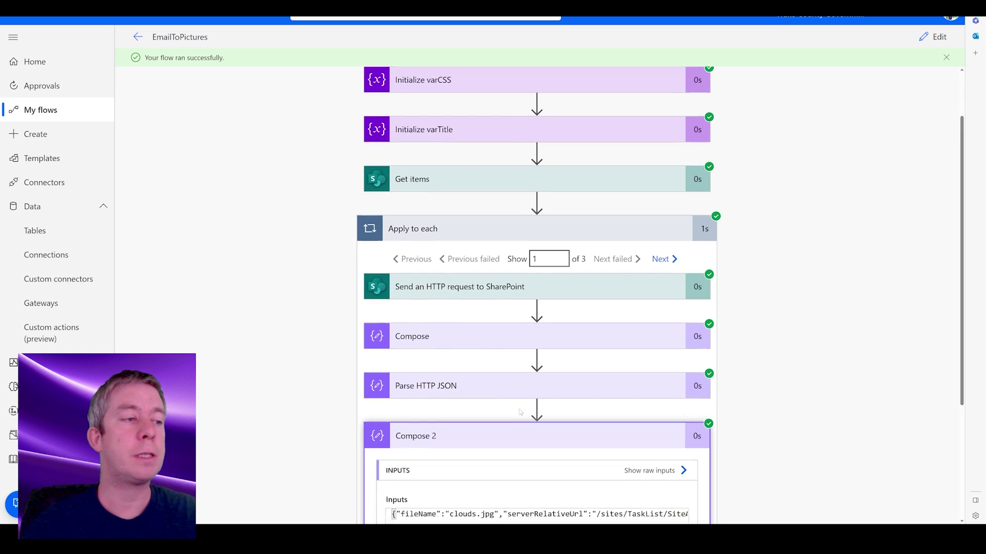
scroll(450, 453, "down", 3)
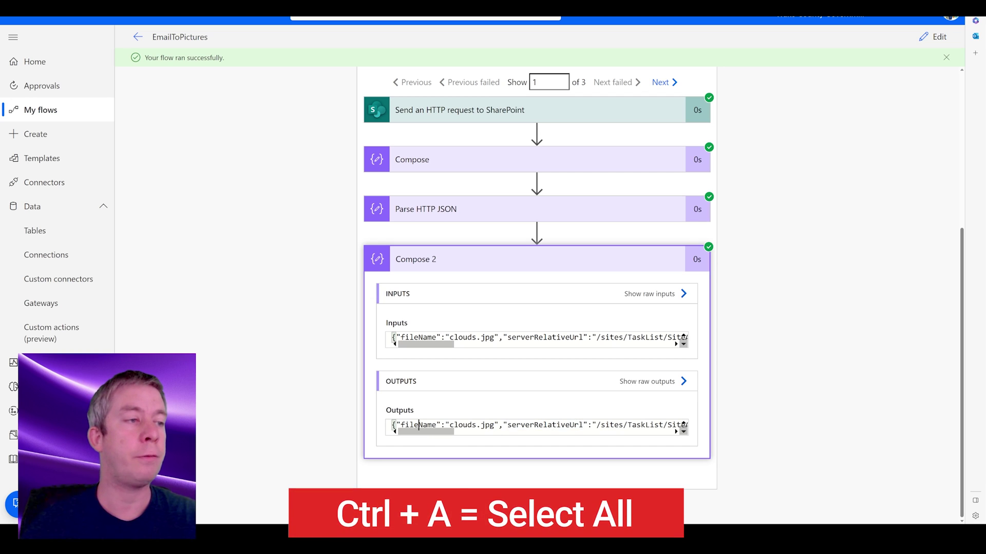
left_click(440, 431)
key("ctrl+a")
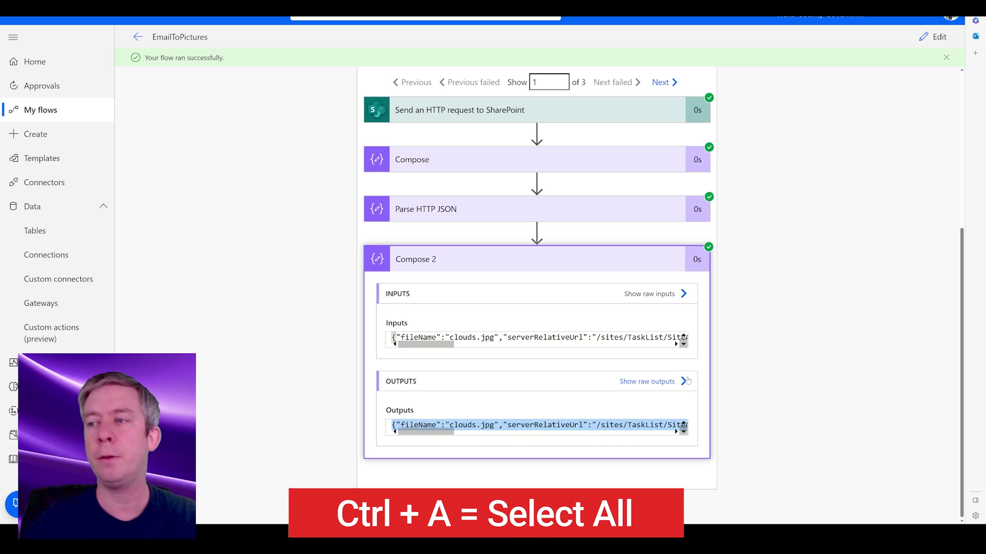
left_click(924, 40)
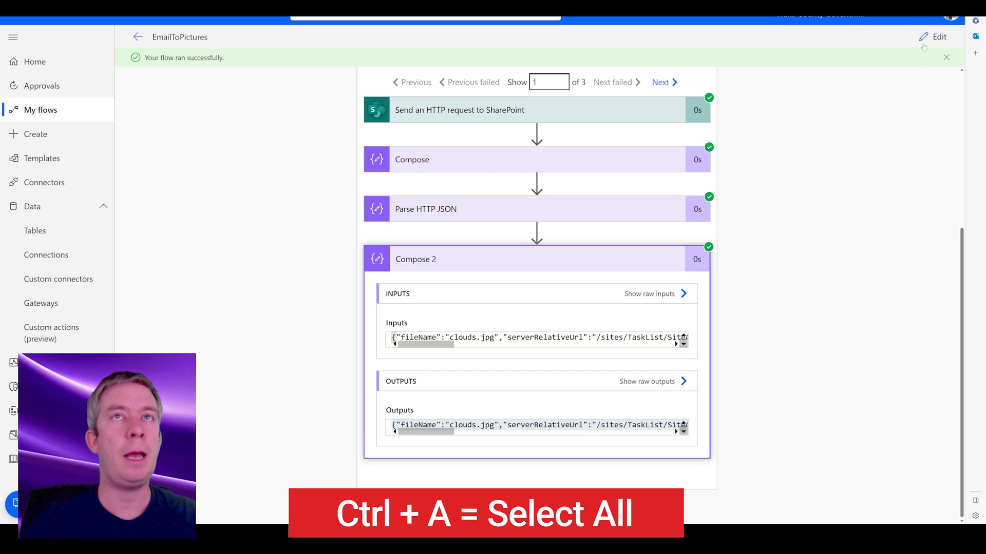
Add a Parse JSON action and generate its schema from the pasted image JSON sample.
scroll(536, 359, "down", 2)
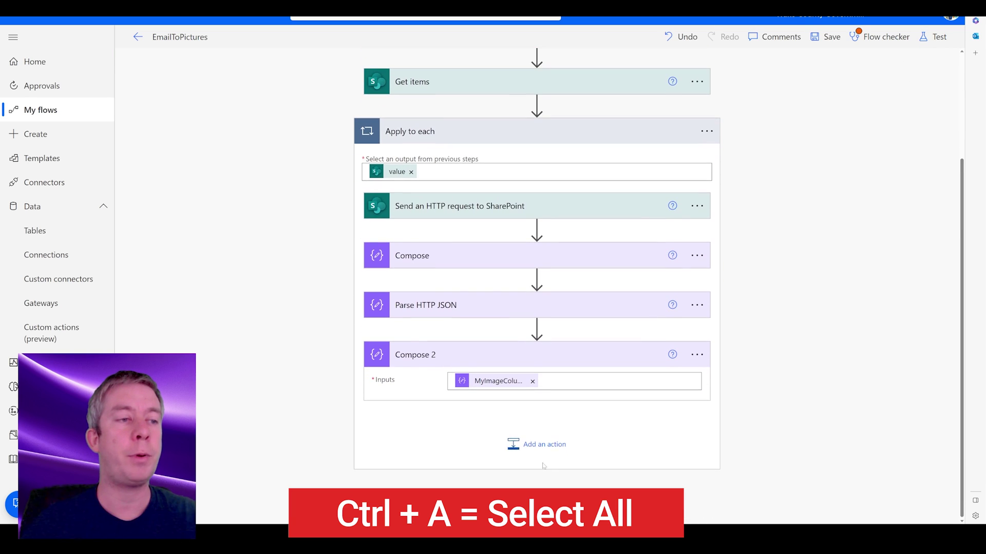
left_click(537, 446)
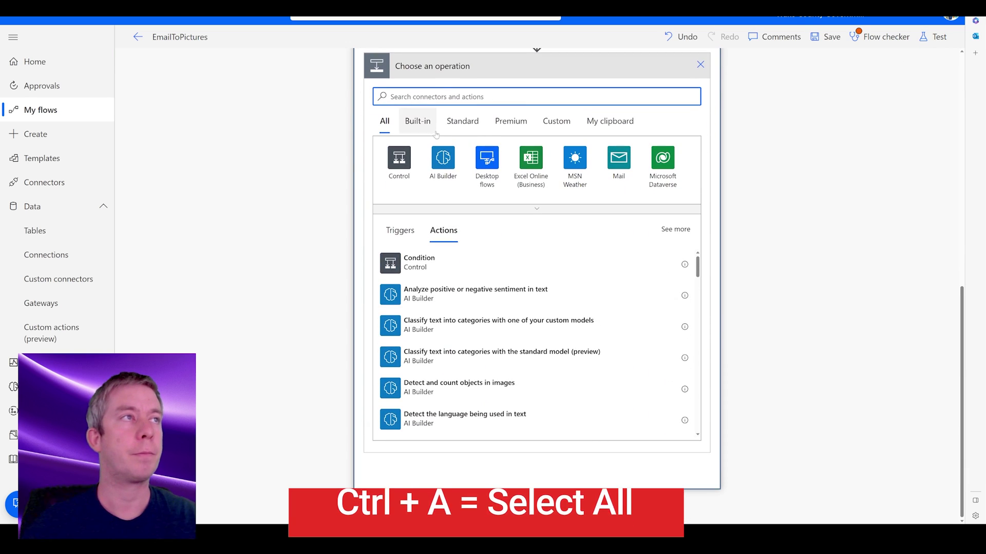
type("p")
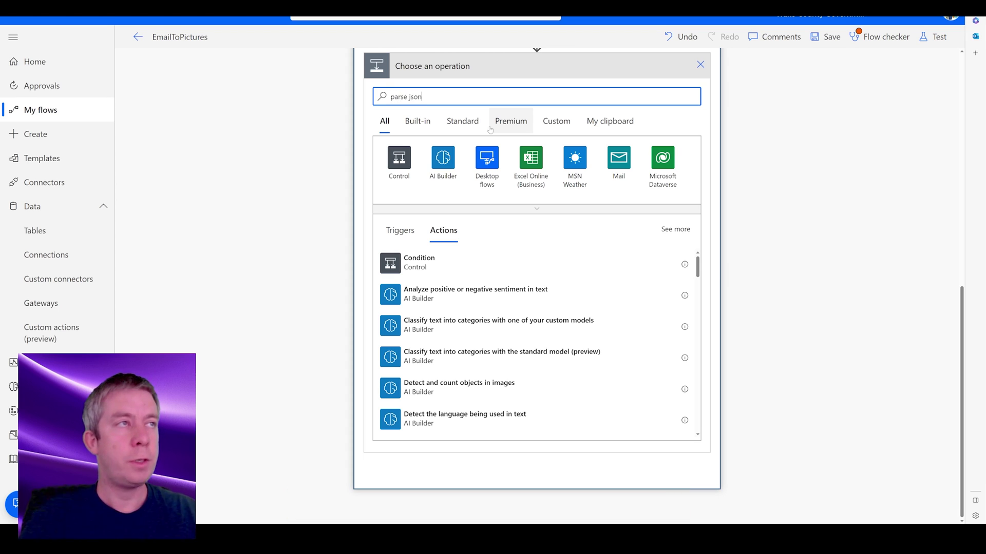
type("arse json")
left_click(503, 260)
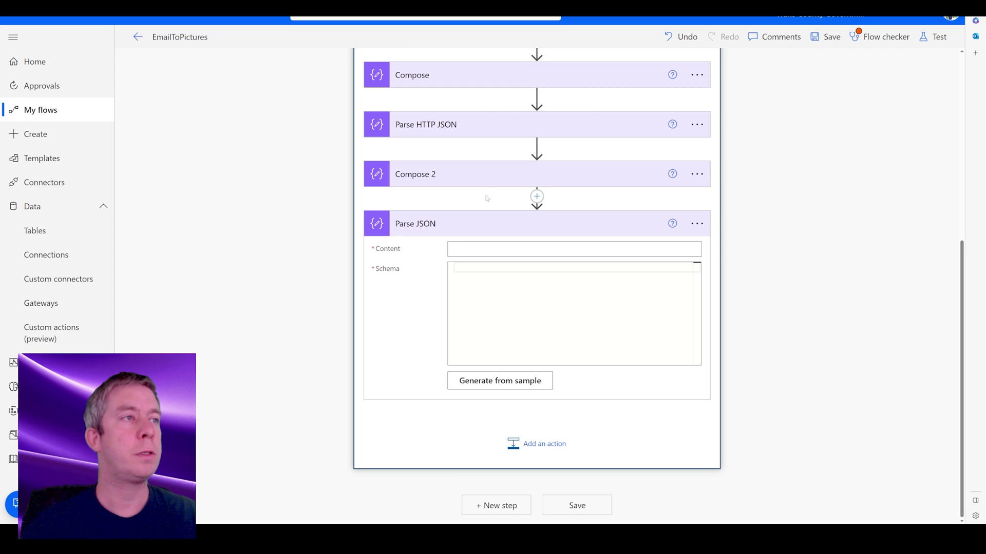
left_click(534, 380)
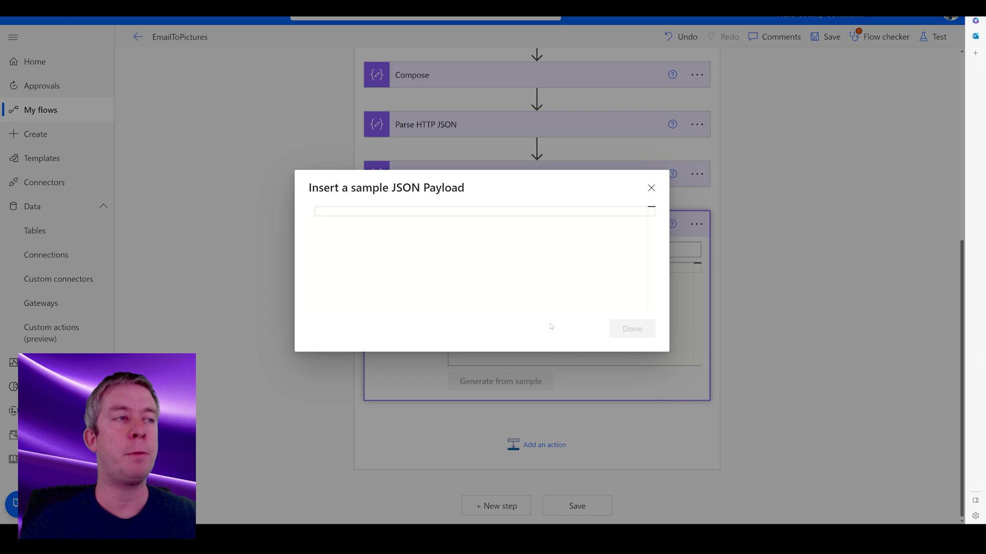
key("ctrl+v")
left_click(629, 339)
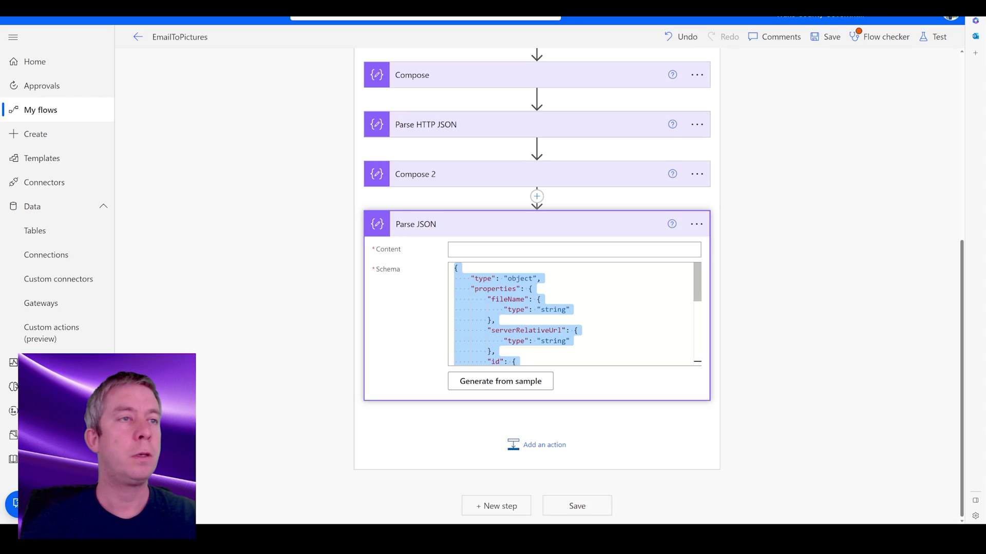
Set the Parse JSON content to MyImageColumn.
left_click(616, 250)
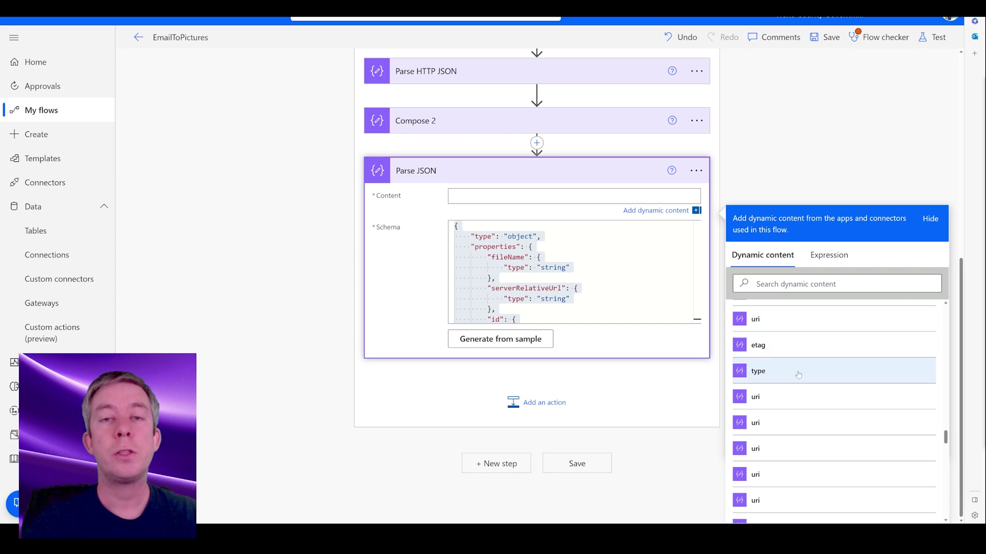
scroll(798, 333, "up", 5)
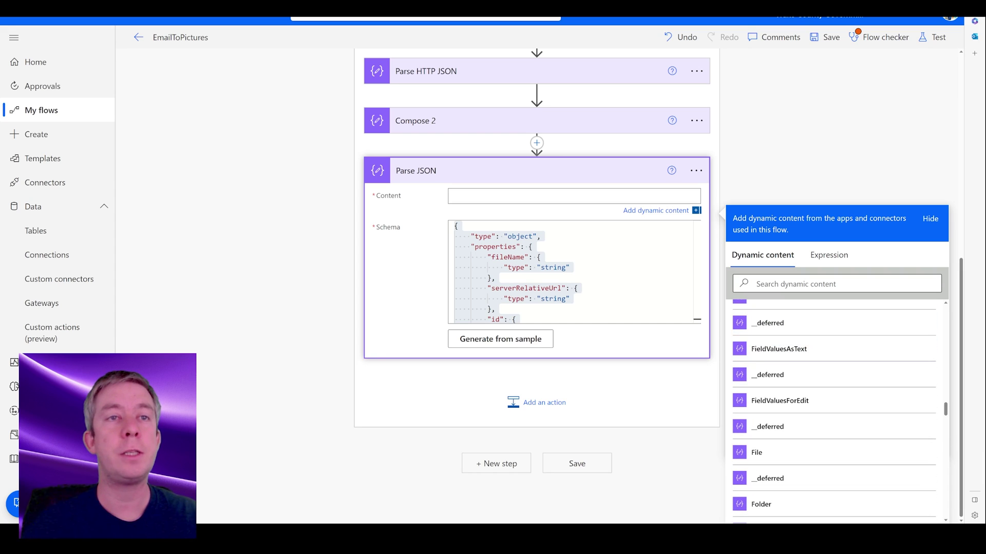
left_click(756, 284)
type("image")
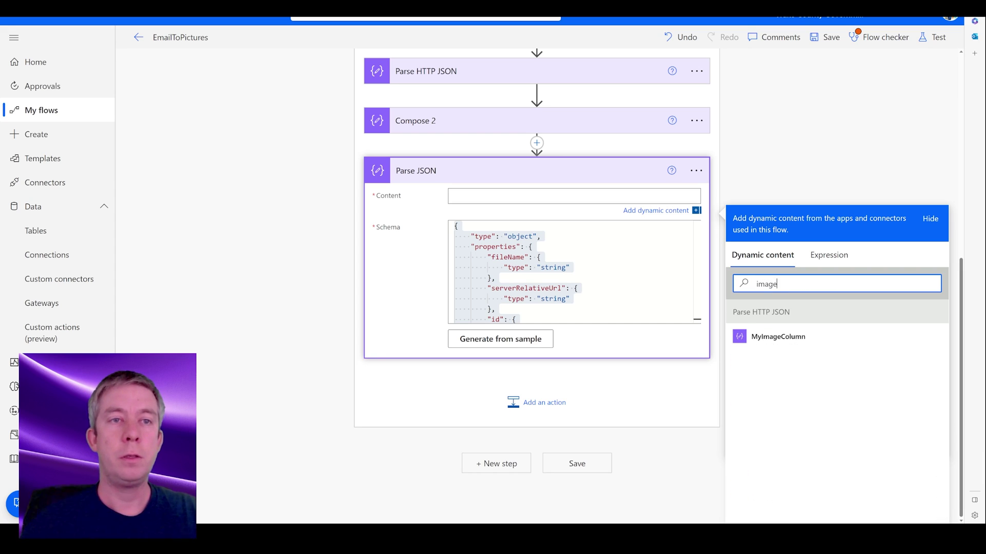
left_click(778, 337)
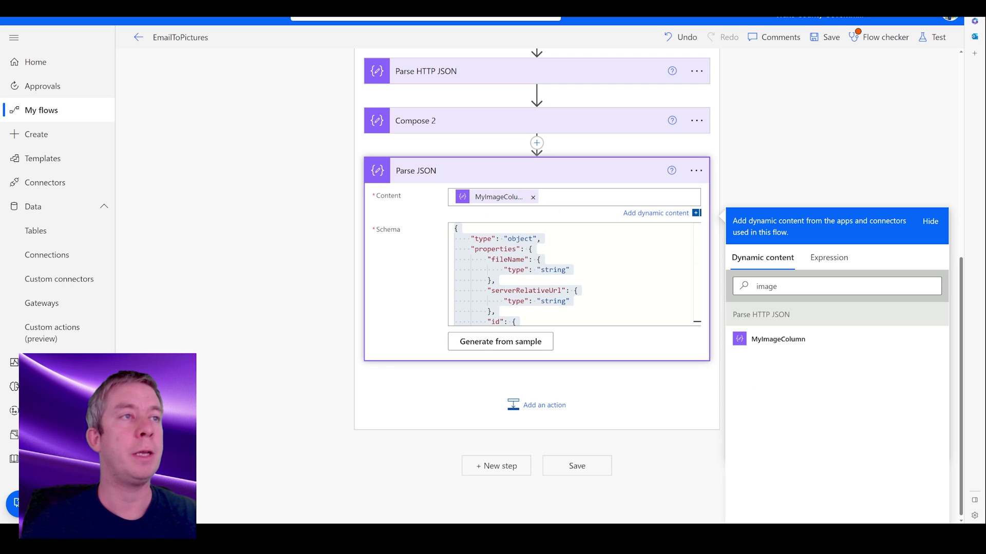
left_click(759, 181)
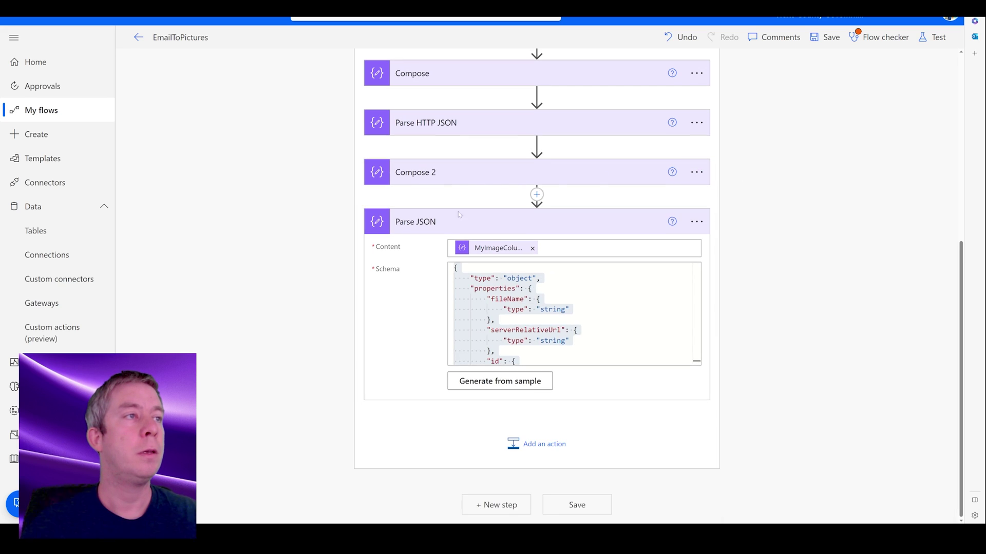
Rename the step to Parse Image JSON.
left_click(696, 222)
left_click(747, 262)
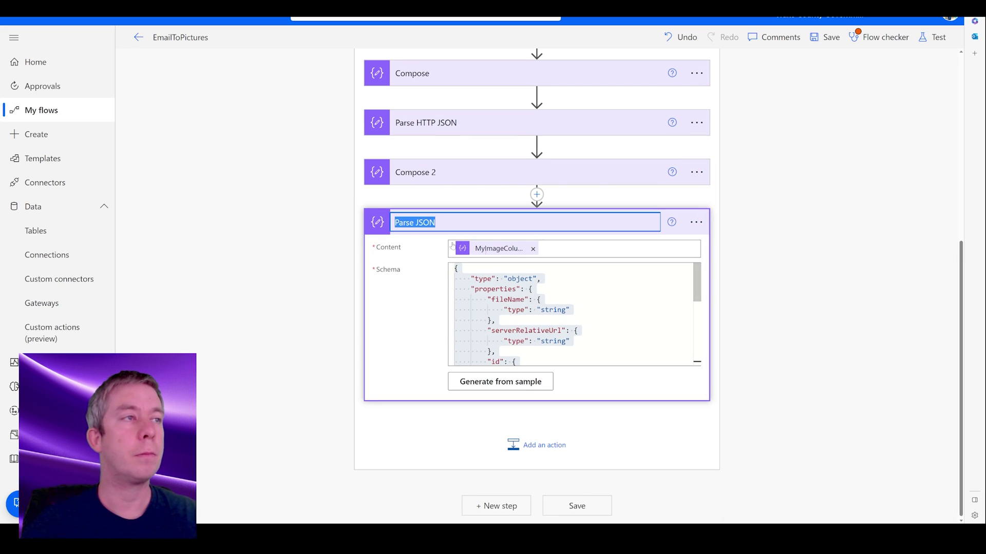
left_click(418, 222)
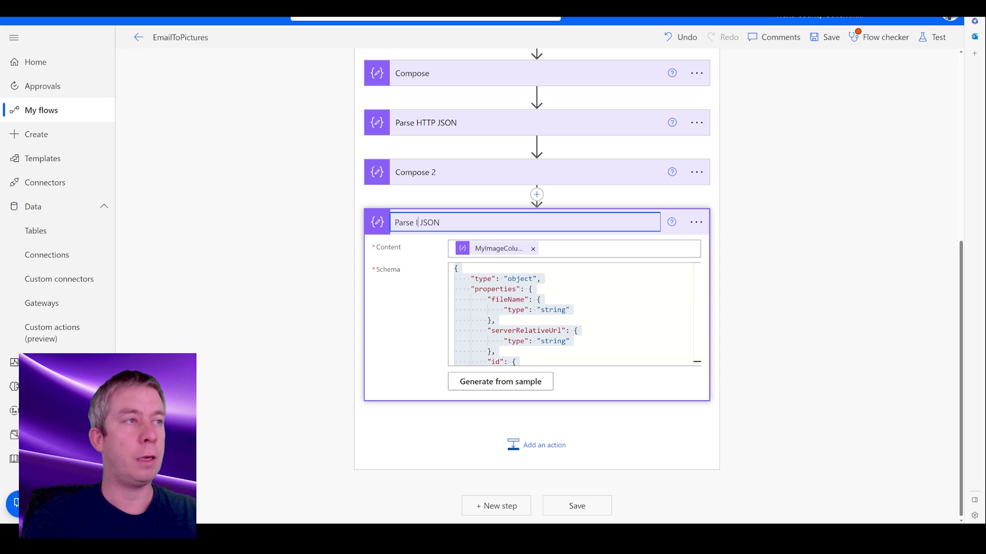
type("Image")
key("Return")
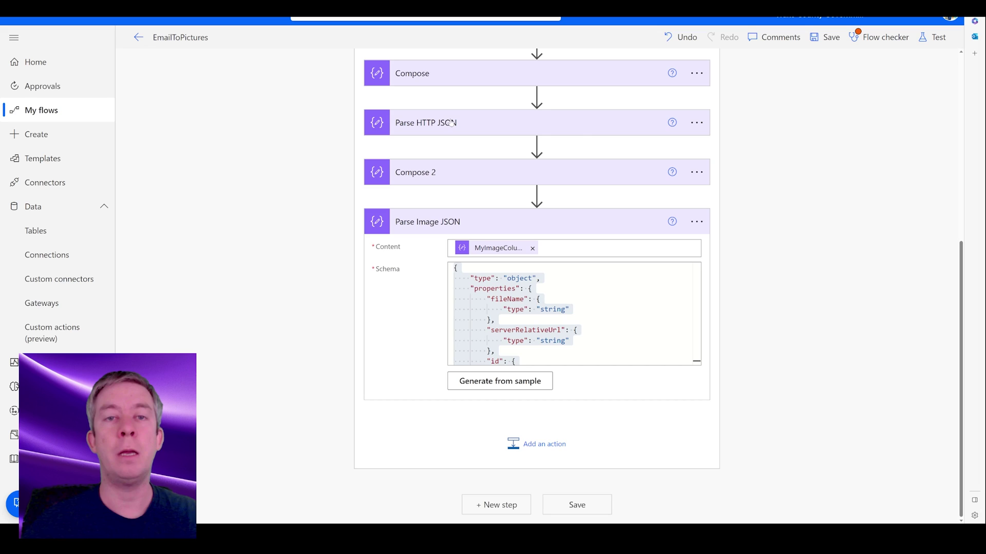
scroll(605, 242, "up", 5)
Delete the Compose and Compose 2 steps from the loop, collapse Parse Image JSON, and save.
scroll(667, 205, "down", 3)
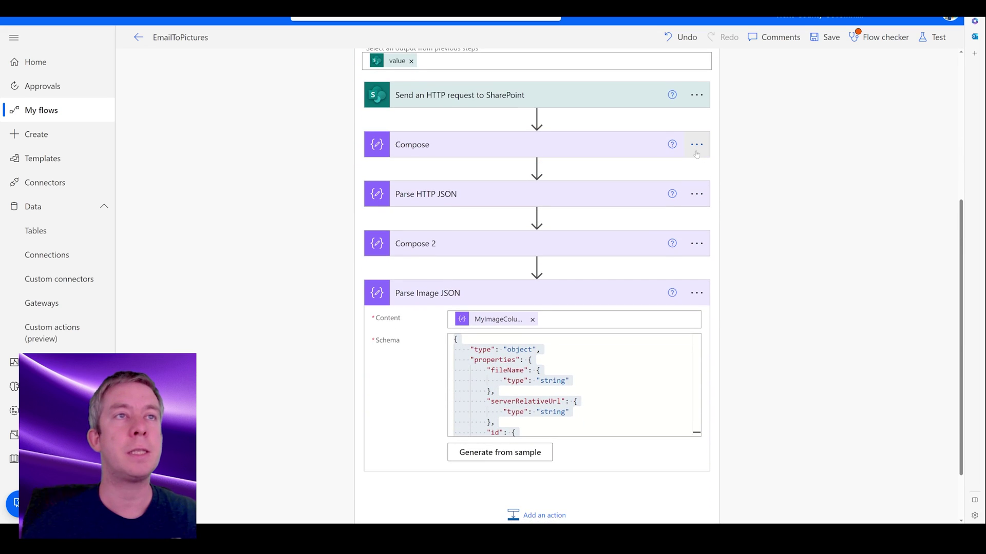
left_click(697, 145)
left_click(729, 312)
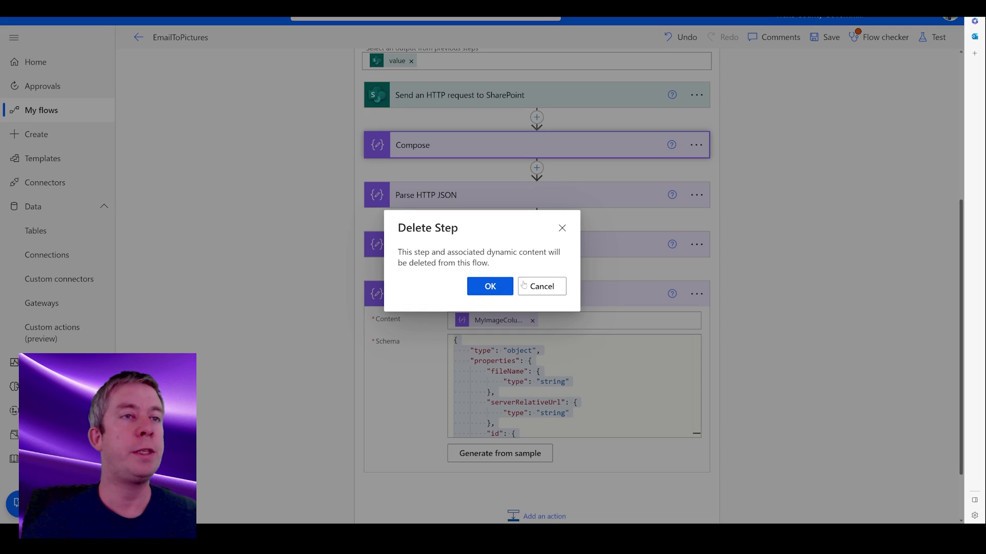
left_click(491, 285)
left_click(696, 194)
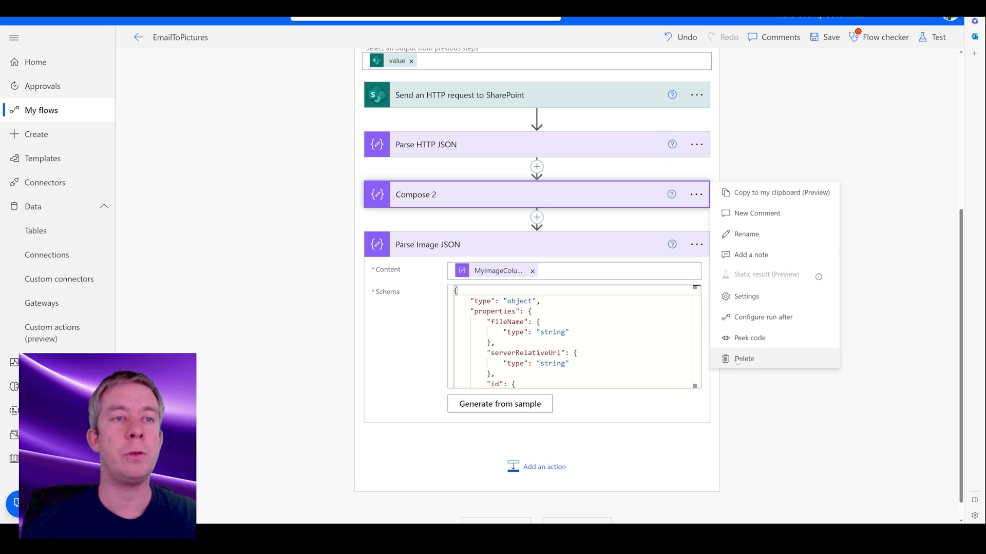
left_click(738, 359)
key("Return")
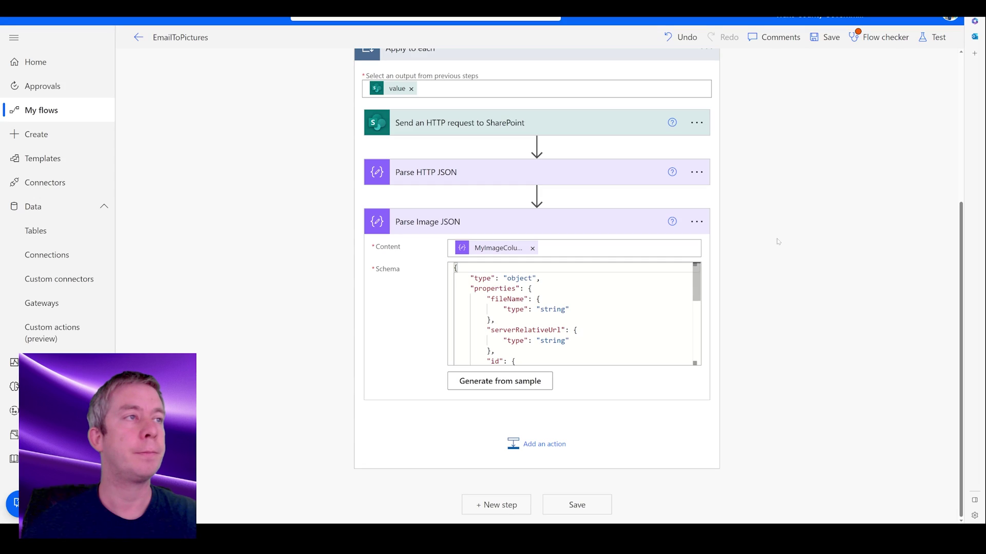
left_click(535, 231)
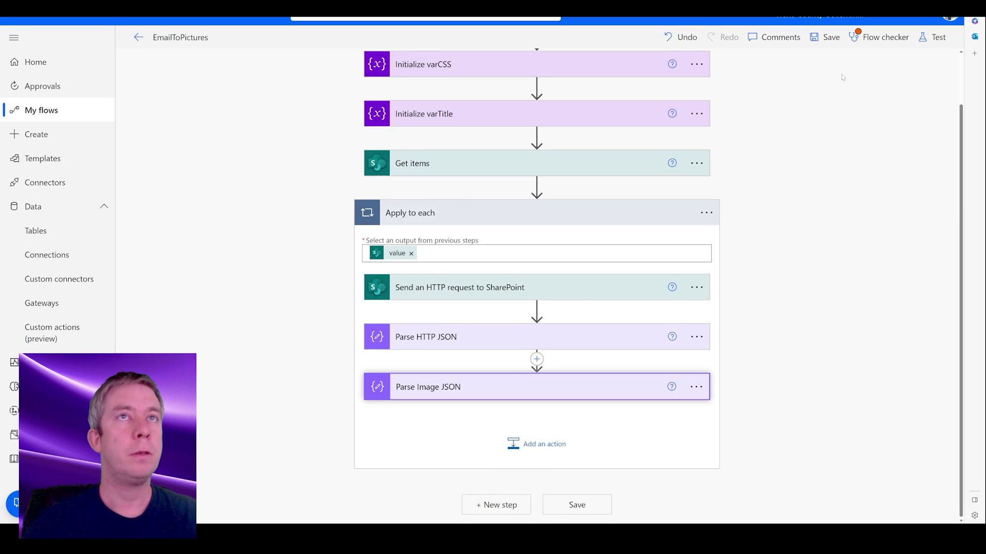
left_click(828, 39)
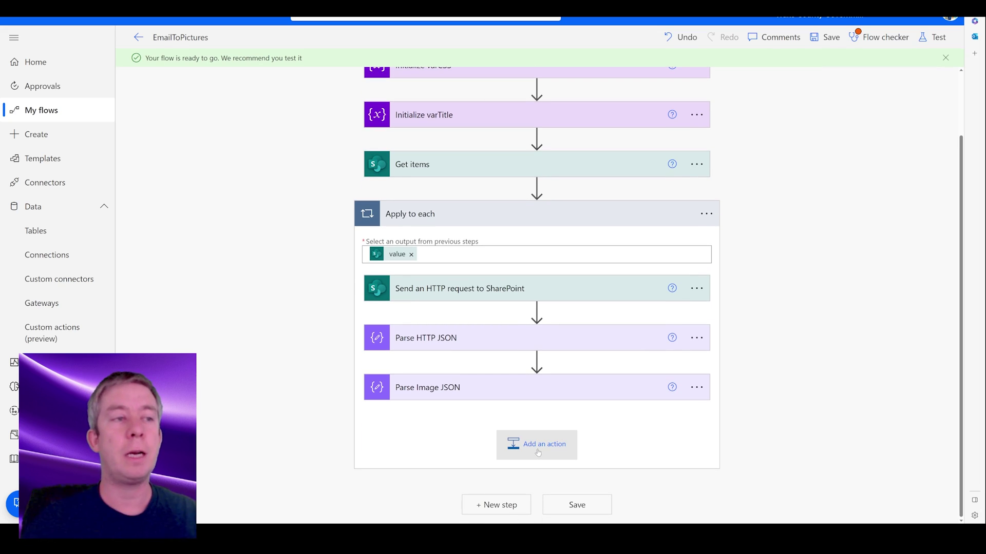
Add a SharePoint Get file content action after Parse Image JSON with Site Address TaskList.
left_click(538, 445)
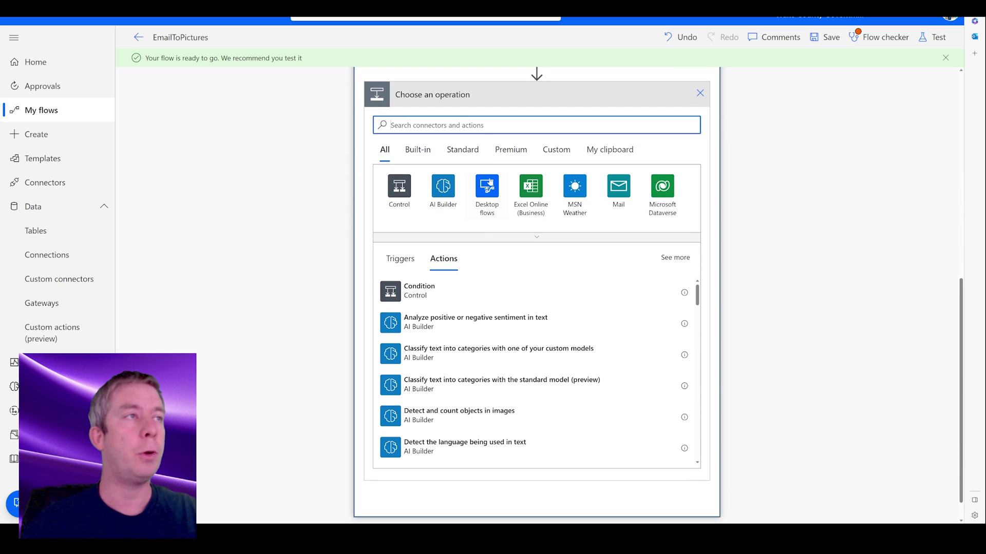
type("get file content")
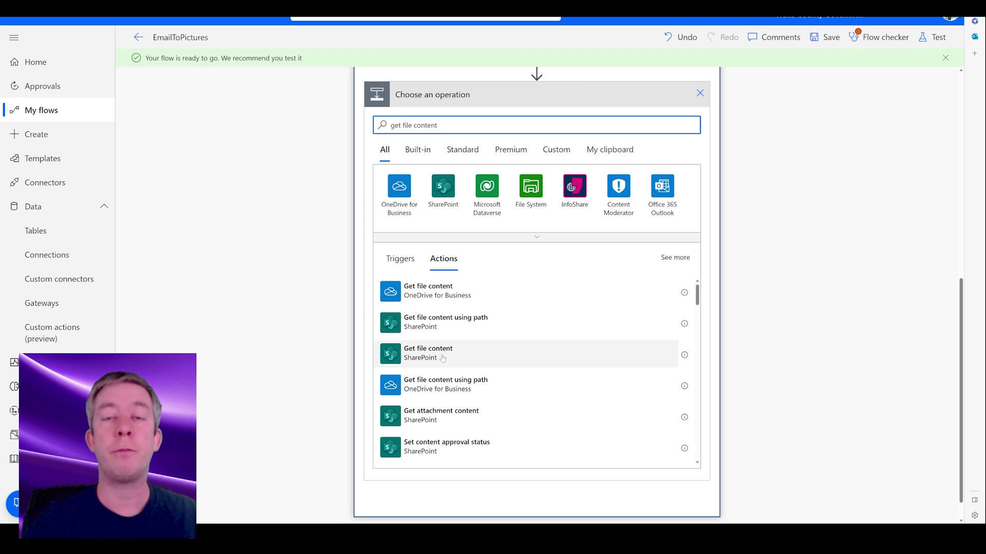
left_click(443, 358)
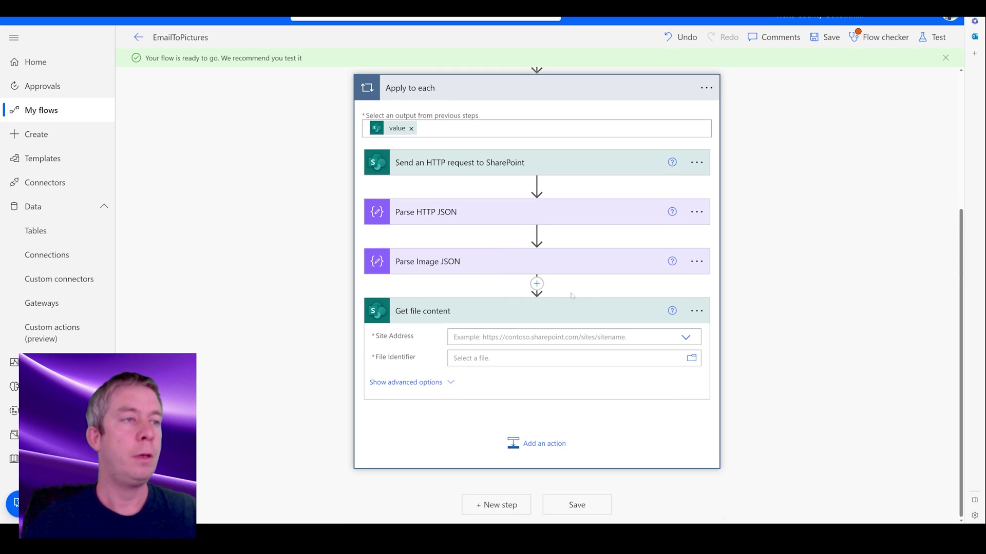
left_click(686, 338)
scroll(667, 431, "down", 1)
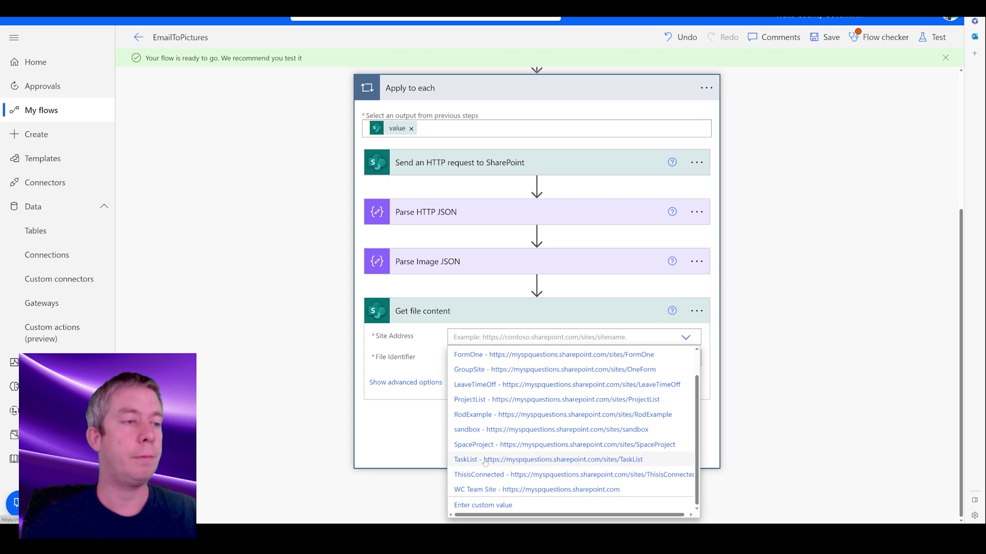
left_click(668, 459)
left_click(565, 358)
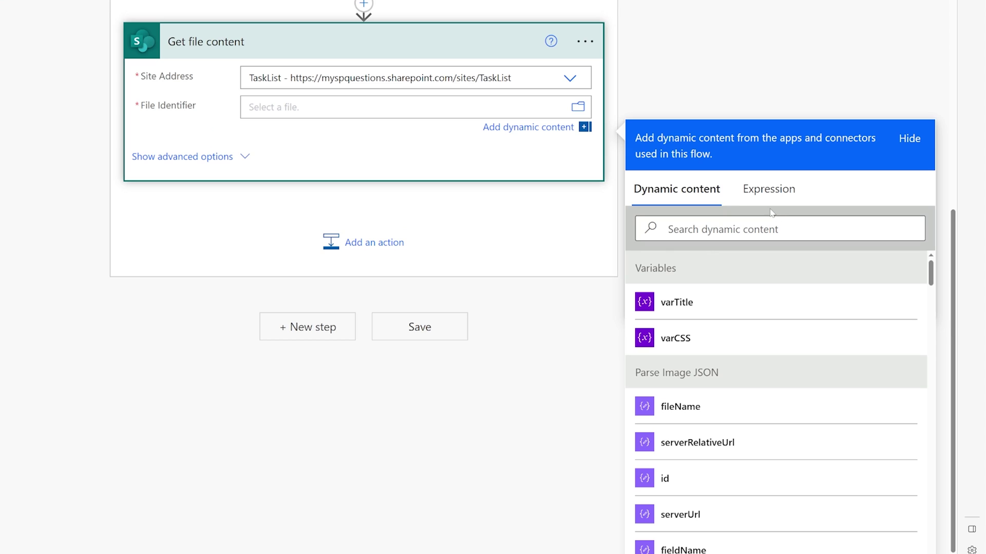
Start the File Identifier expression encodeUriComponent(replace( using Parse Image JSON's serverRelativeUrl.
left_click(828, 255)
type("enco")
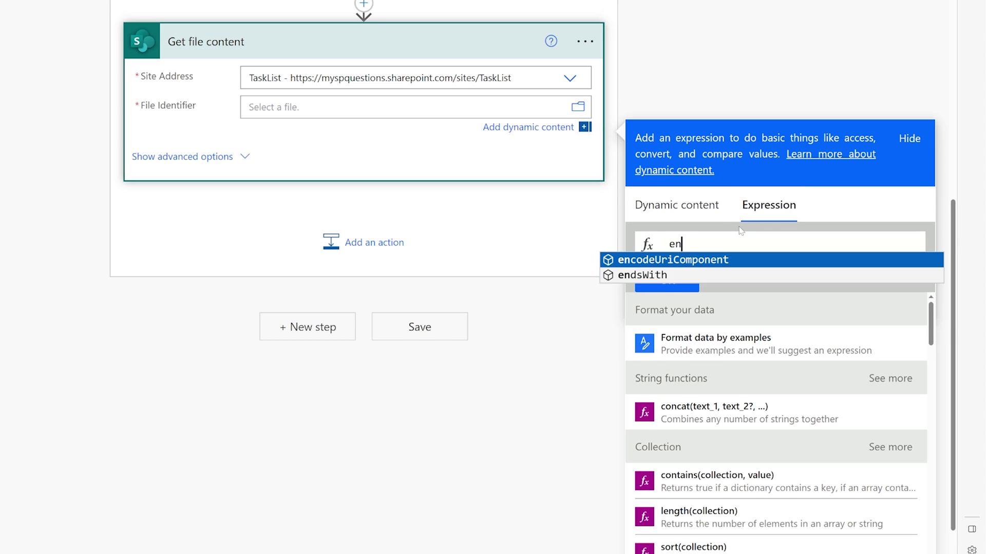
left_click(717, 264)
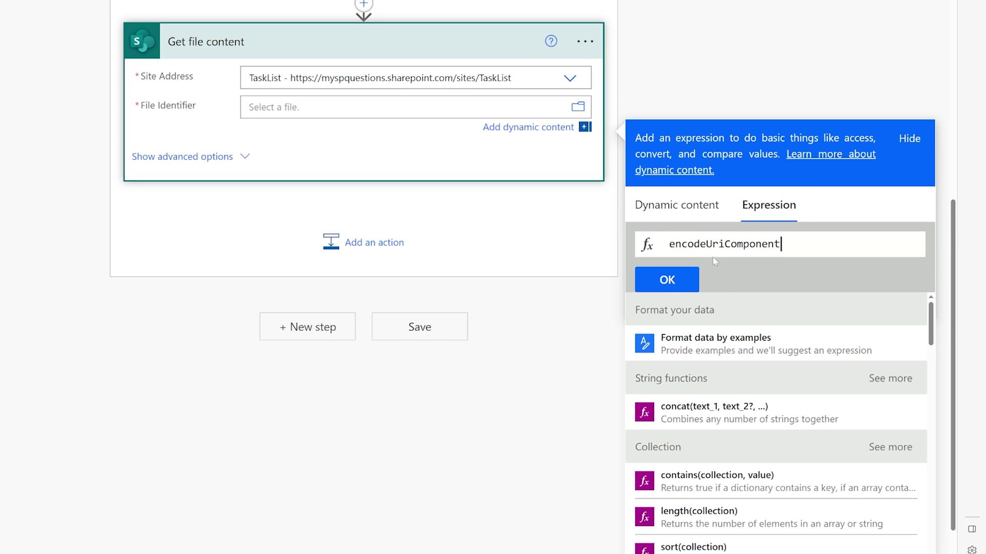
type("(replace(")
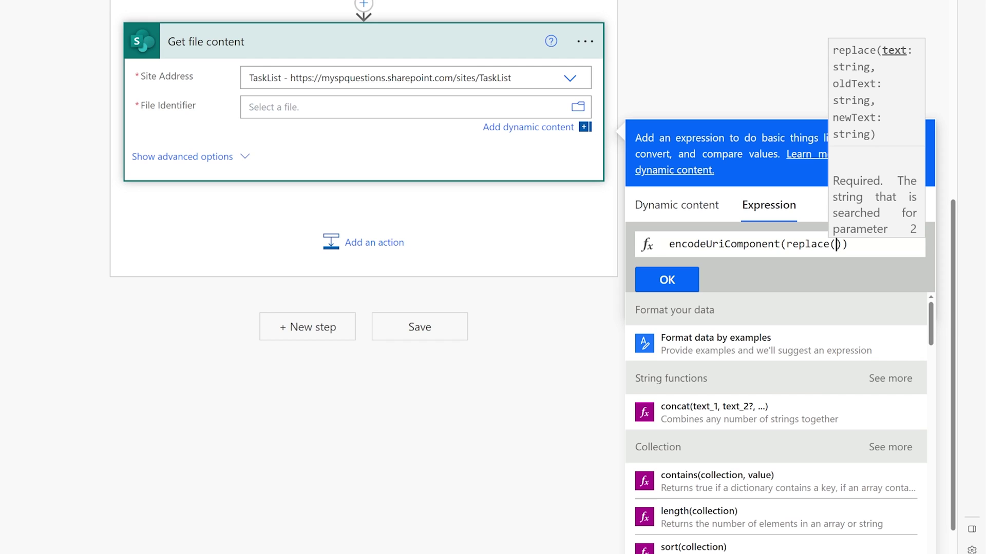
left_click(677, 205)
scroll(688, 408, "down", 1)
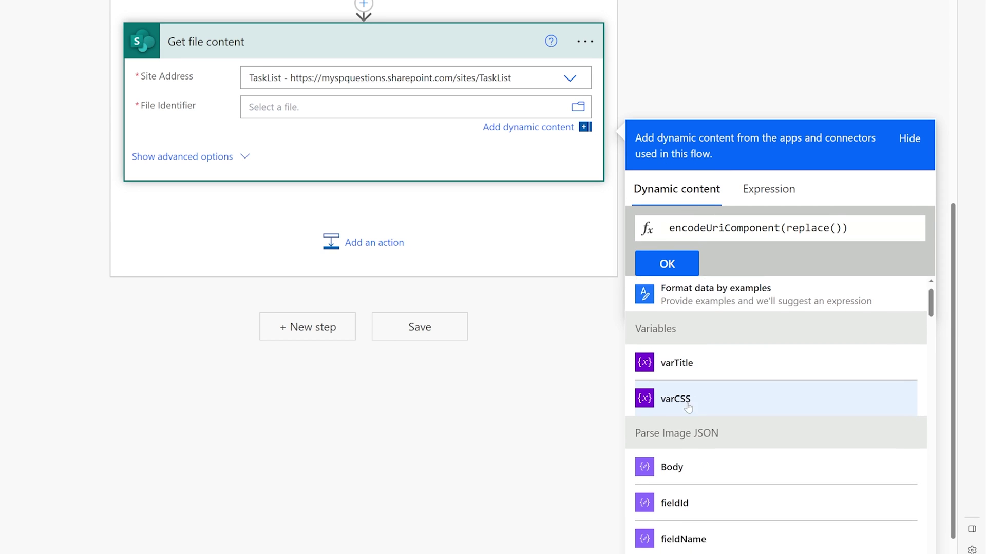
scroll(719, 362, "down", 5)
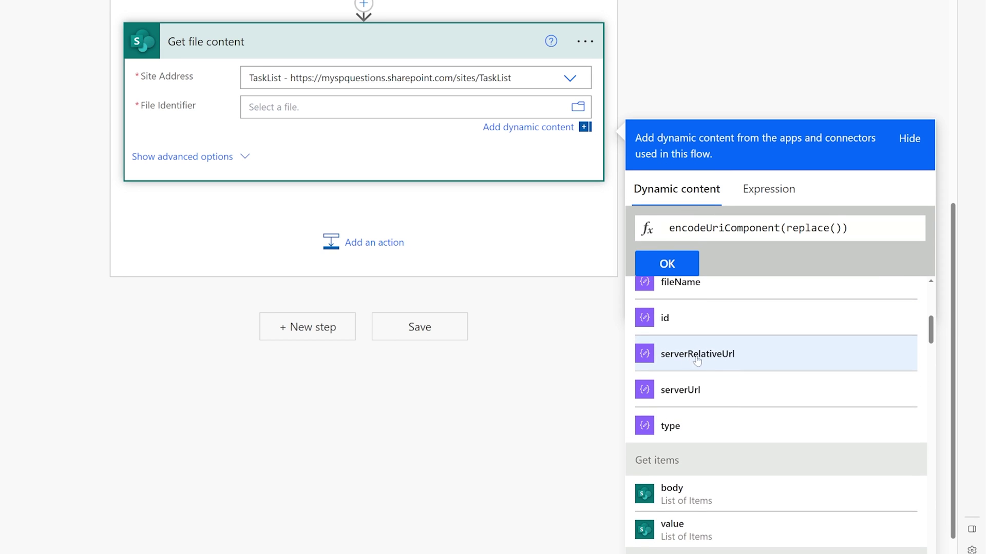
scroll(699, 362, "up", 5)
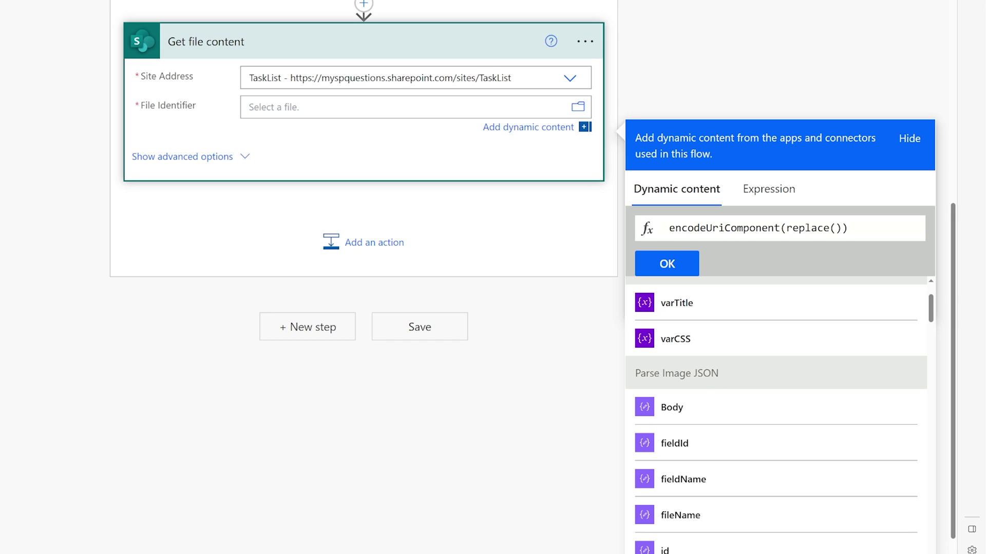
scroll(699, 349, "down", 2)
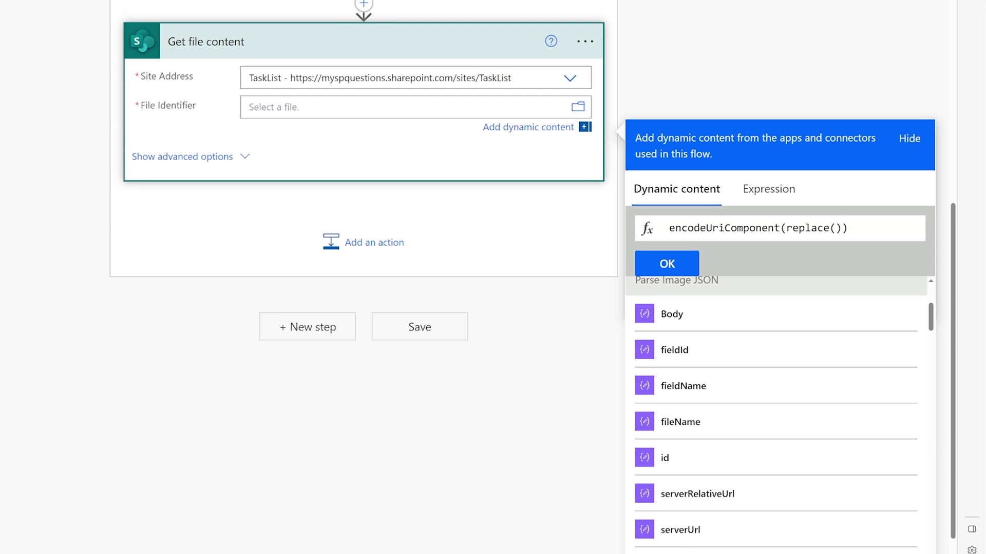
scroll(697, 410, "down", 2)
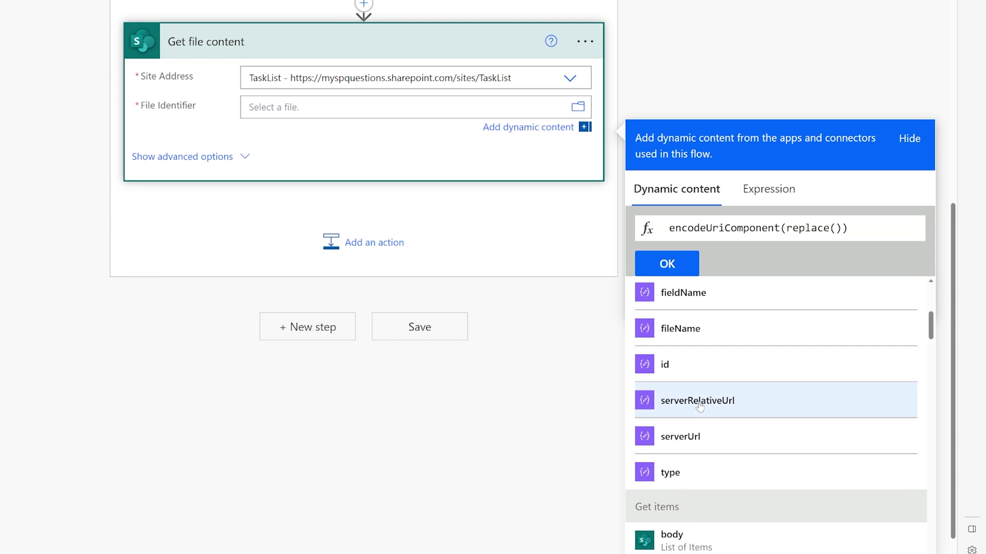
left_click(699, 407)
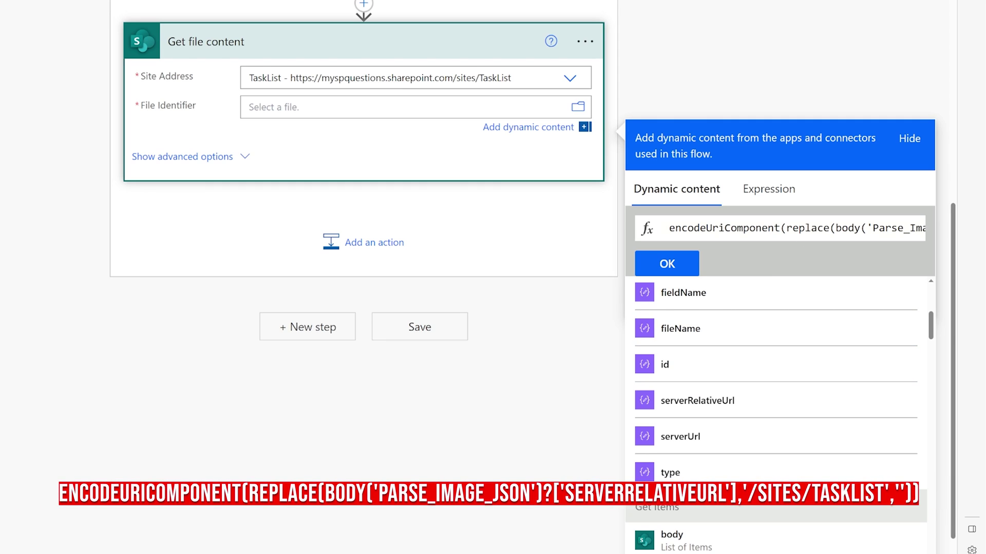
Complete the replace arguments with ,'/sites/TaskList','' and insert the expression into File Identifier.
left_click_drag(841, 228, 891, 228)
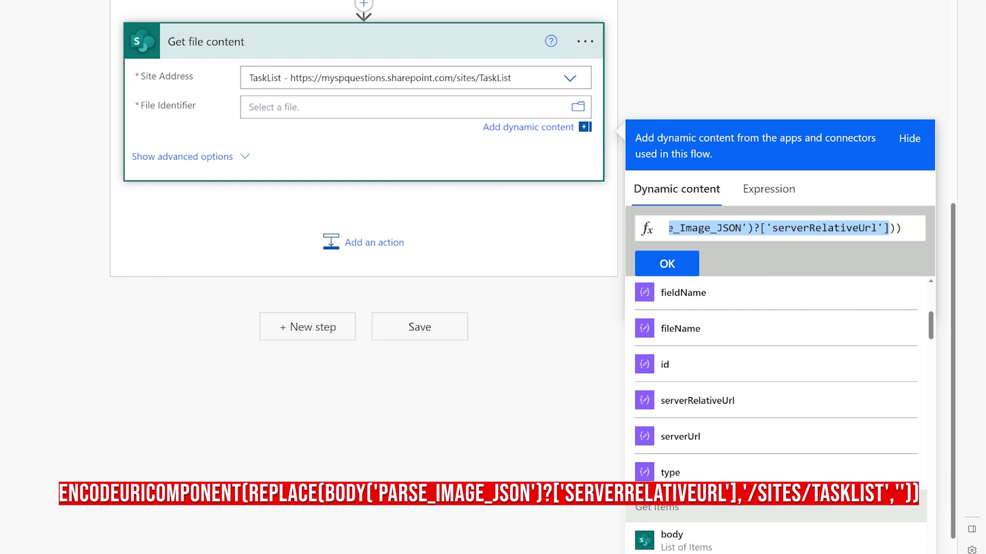
left_click(897, 228)
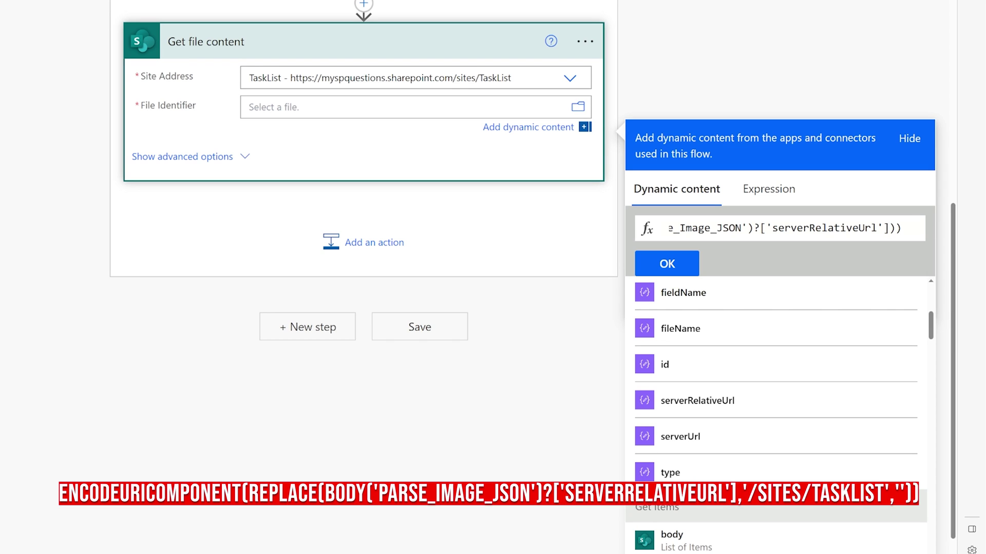
type(",")
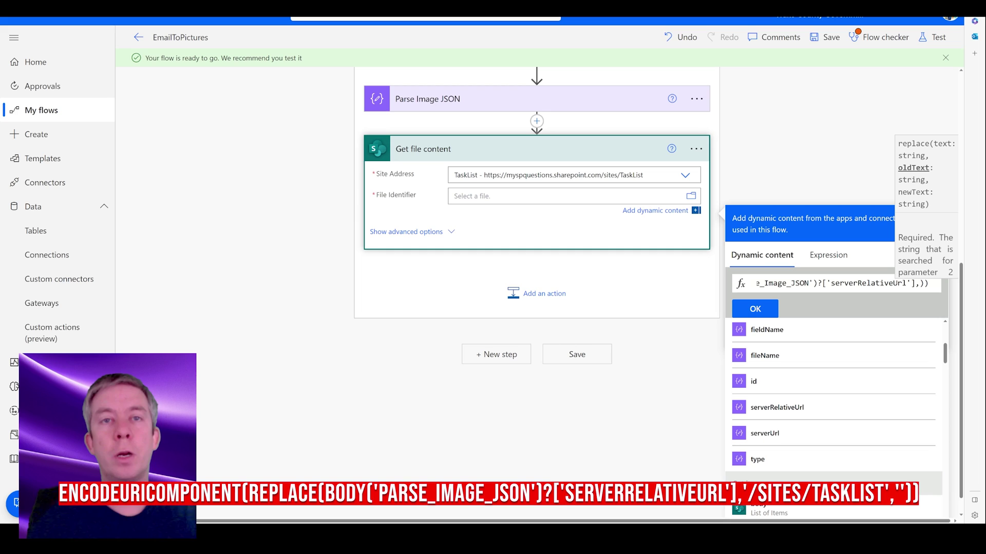
type("'")
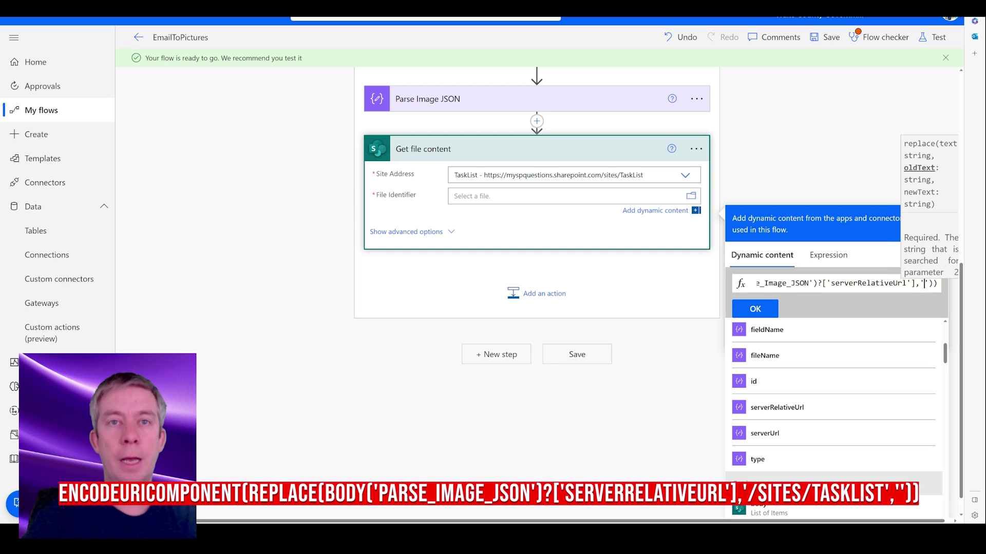
type("/sites/")
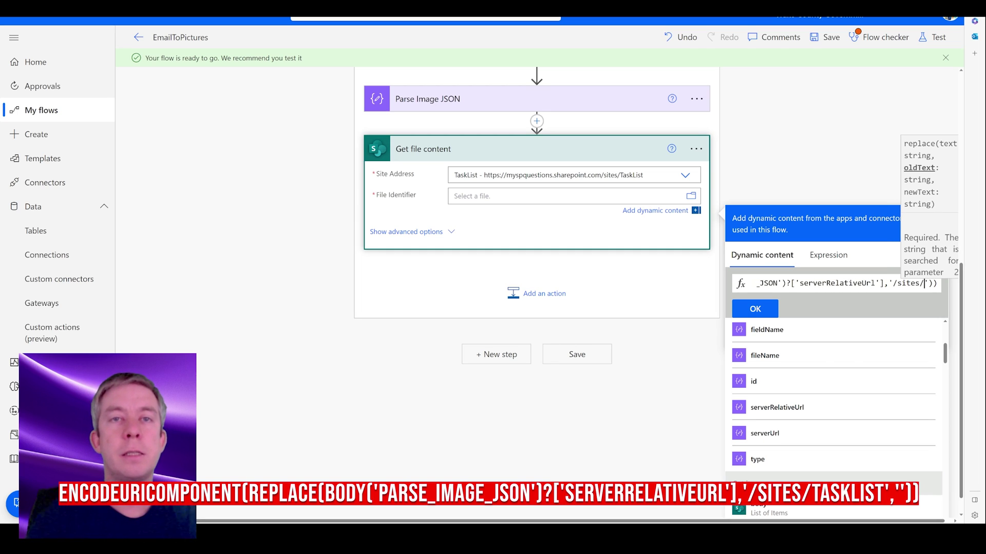
type("TaskList")
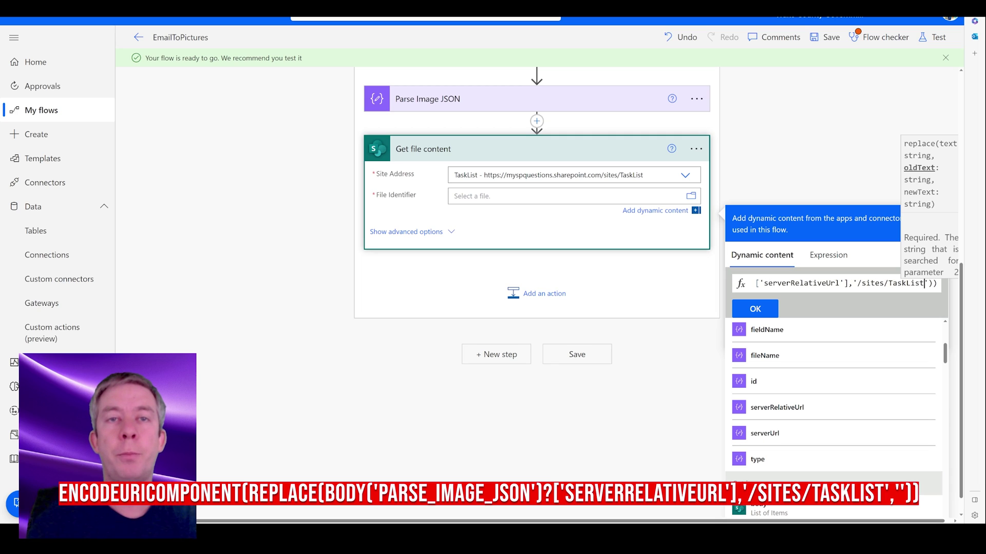
type("',")
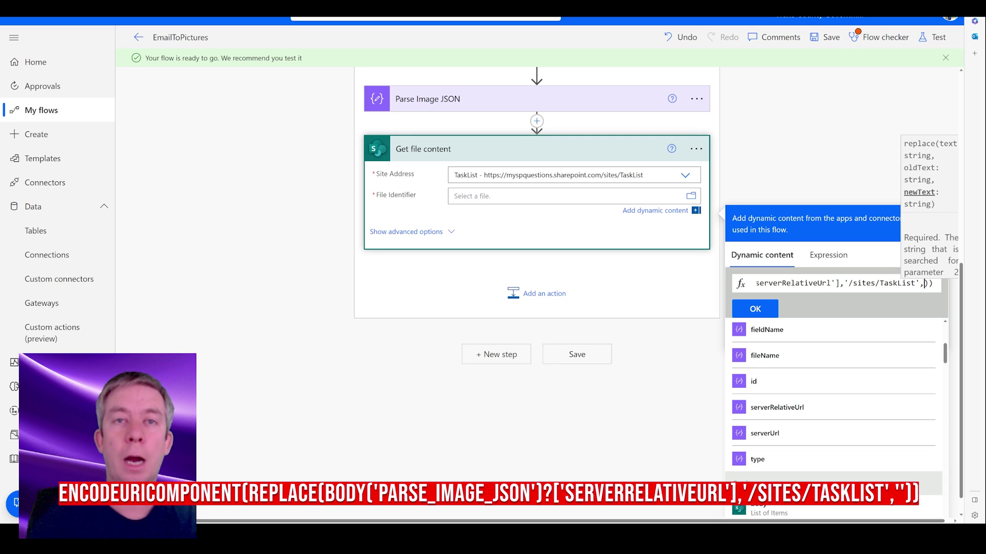
type("''")
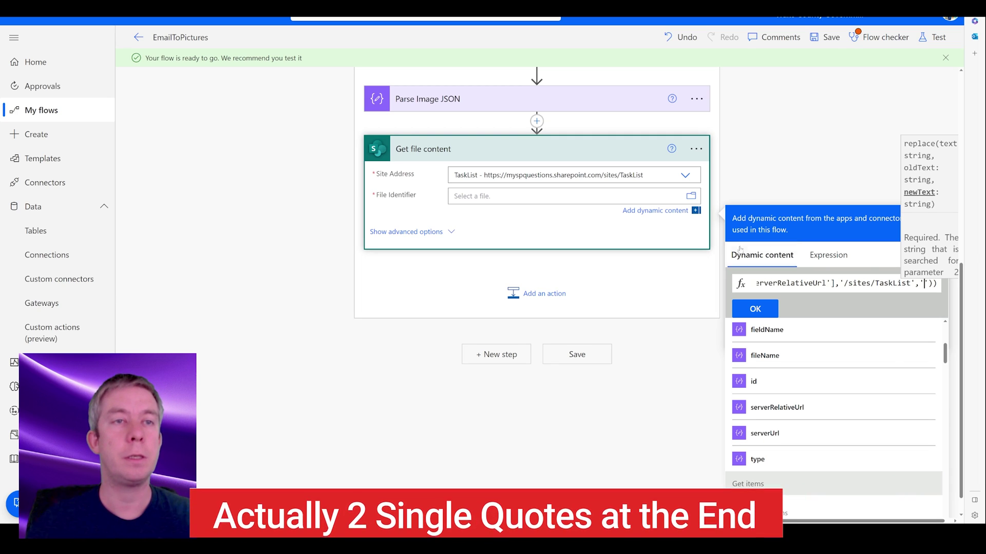
left_click(754, 308)
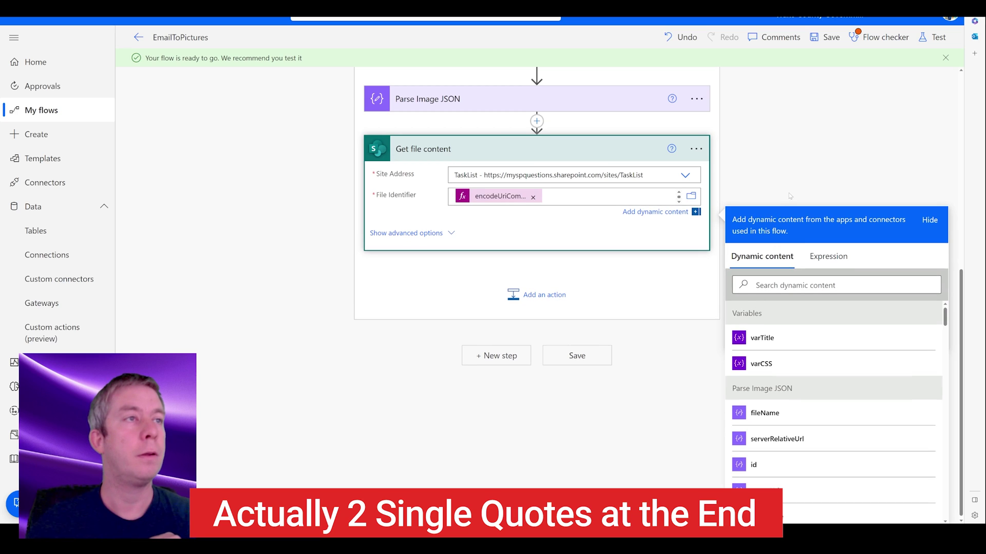
scroll(502, 300, "up", 3)
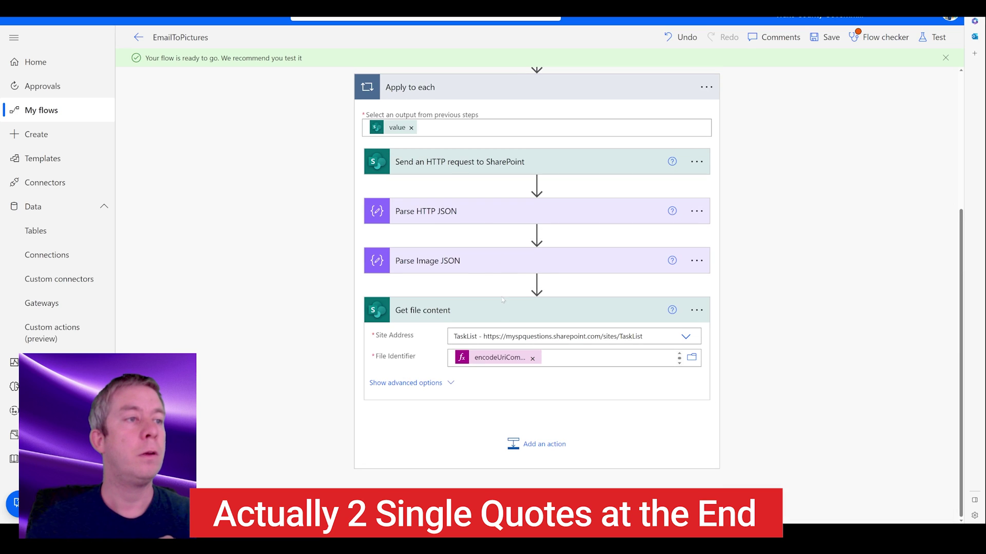
Add Send an email (V2) and begin its HTML body with <img src="data:image/png;base64,.
left_click(520, 446)
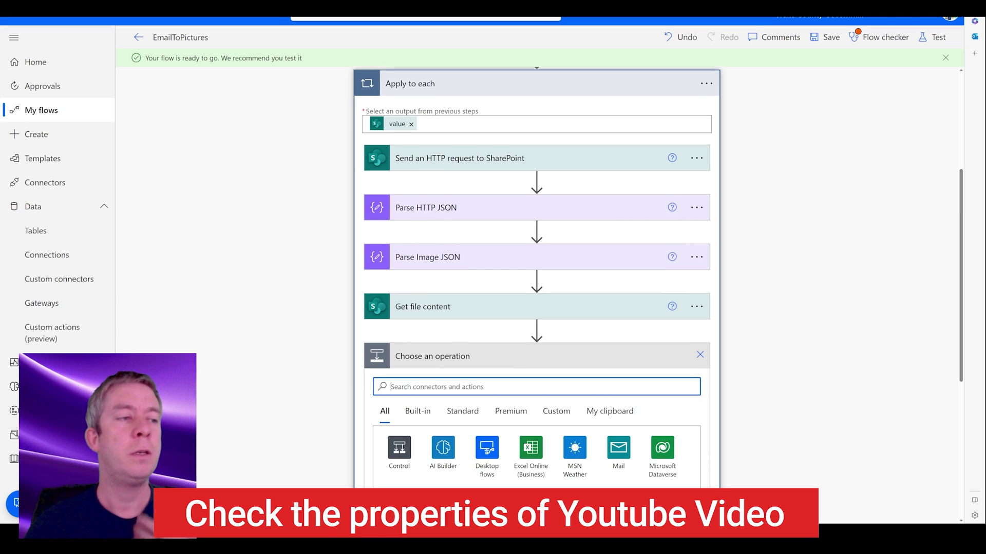
type("send email")
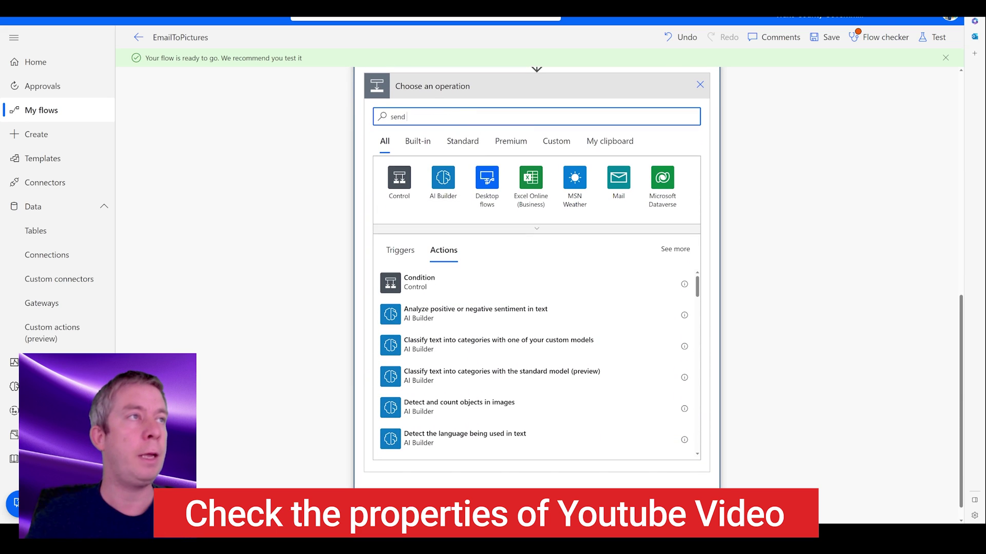
left_click(514, 344)
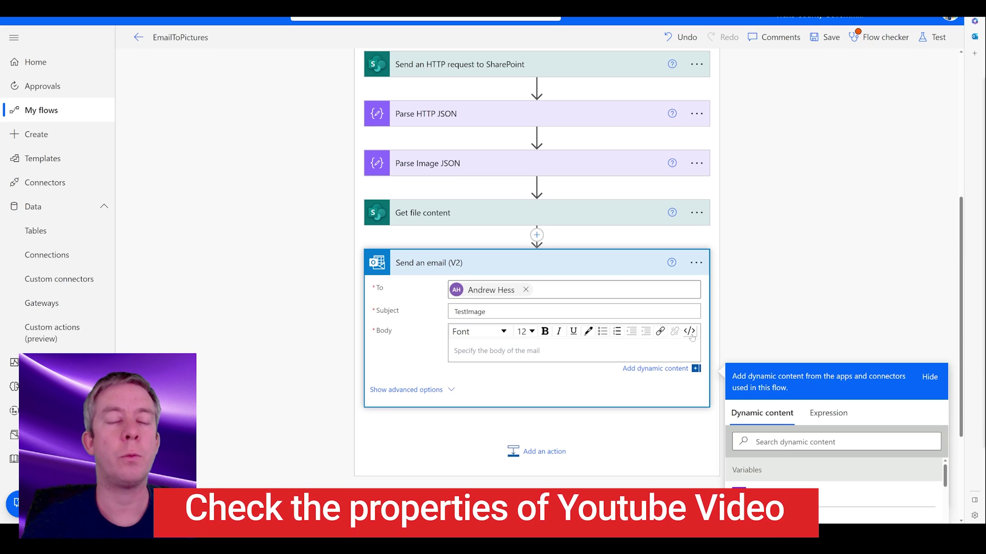
left_click(690, 332)
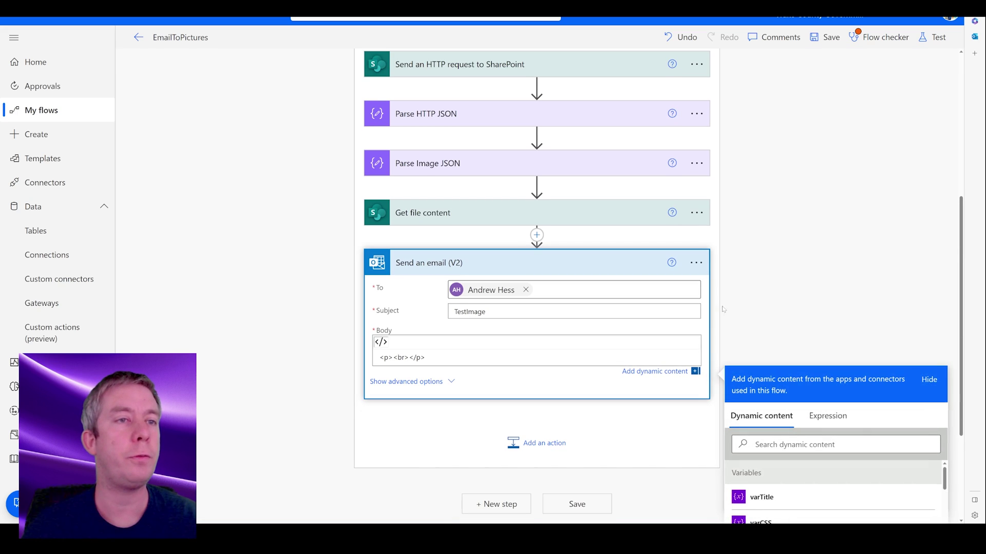
scroll(775, 280, "down", 3)
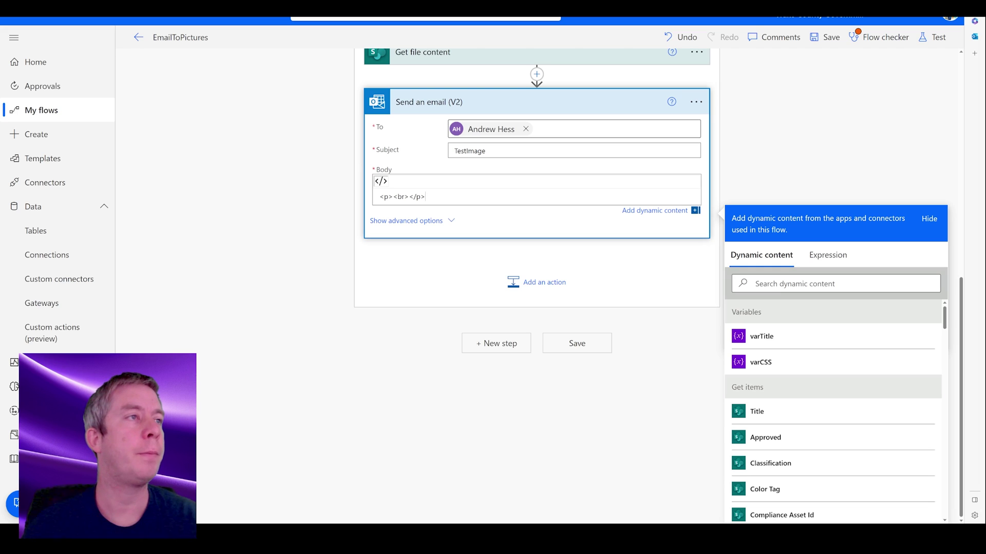
left_click_drag(426, 196, 403, 197)
left_click(401, 196)
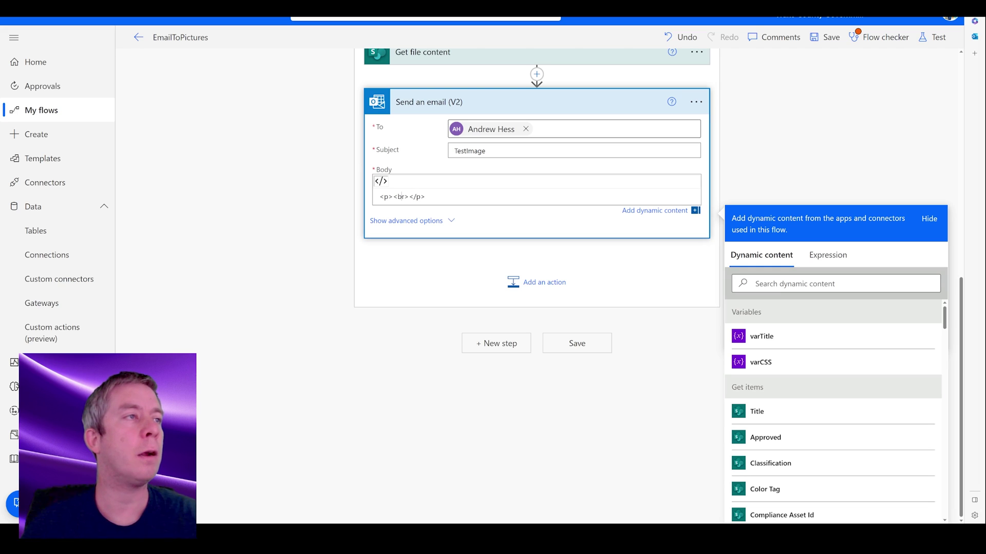
key("Return")
key("Return")
key("Up")
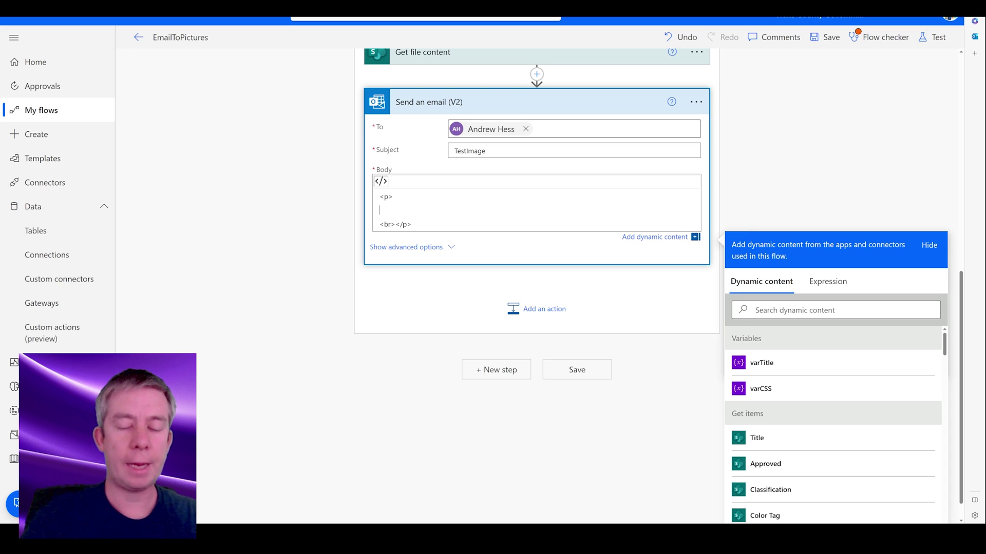
type("<img src")
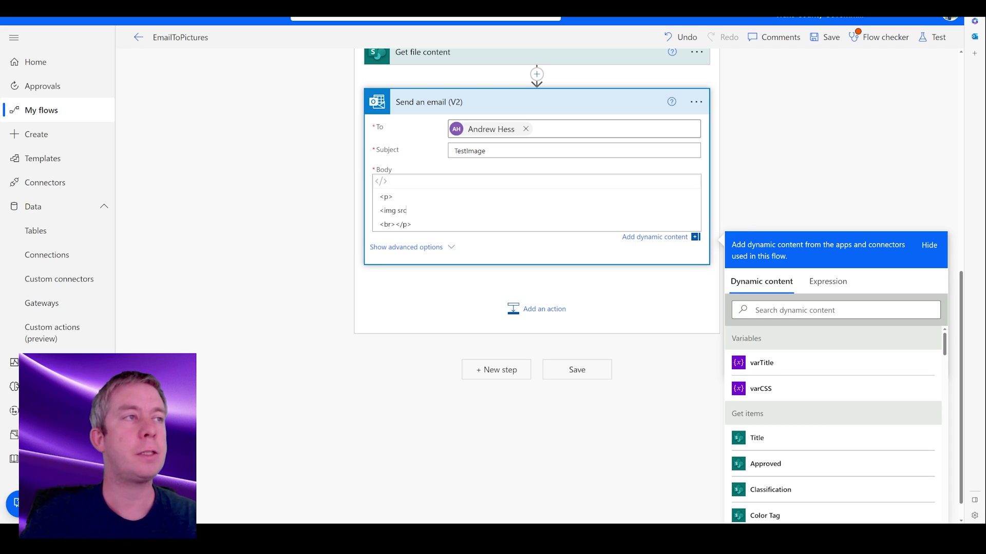
type("=\"data")
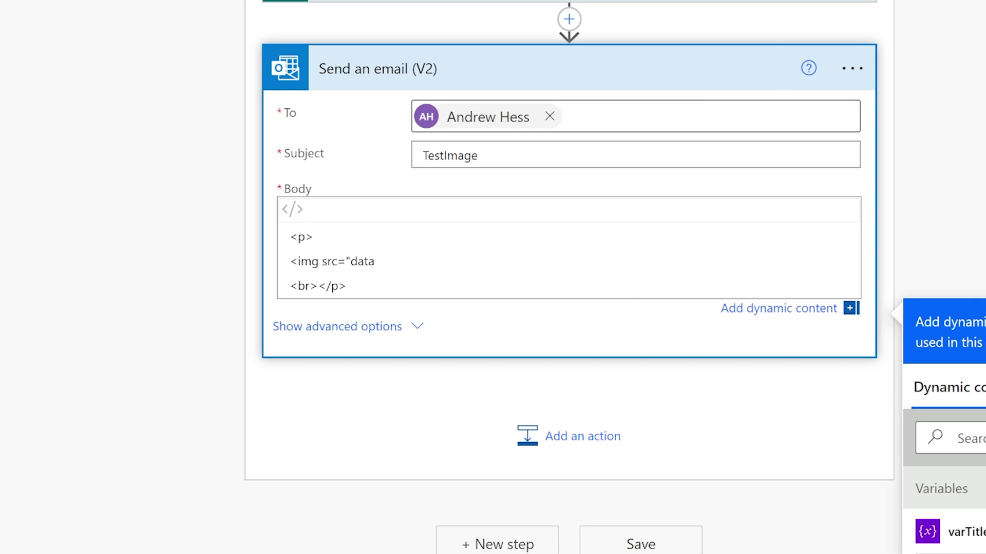
type(":image/")
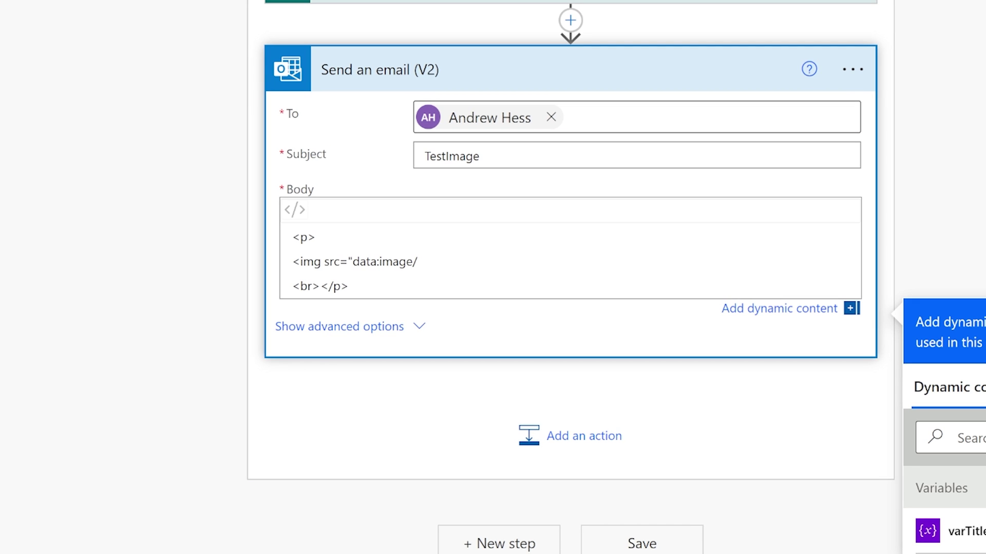
type("png;base64,")
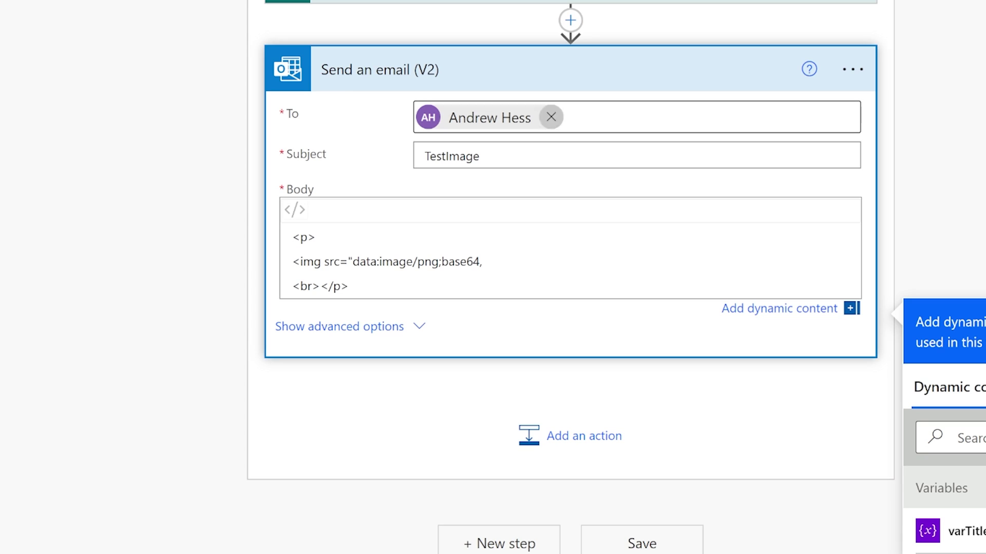
Insert the expression base64(File Content) into the email body after the img prefix.
left_click(985, 408)
type("base")
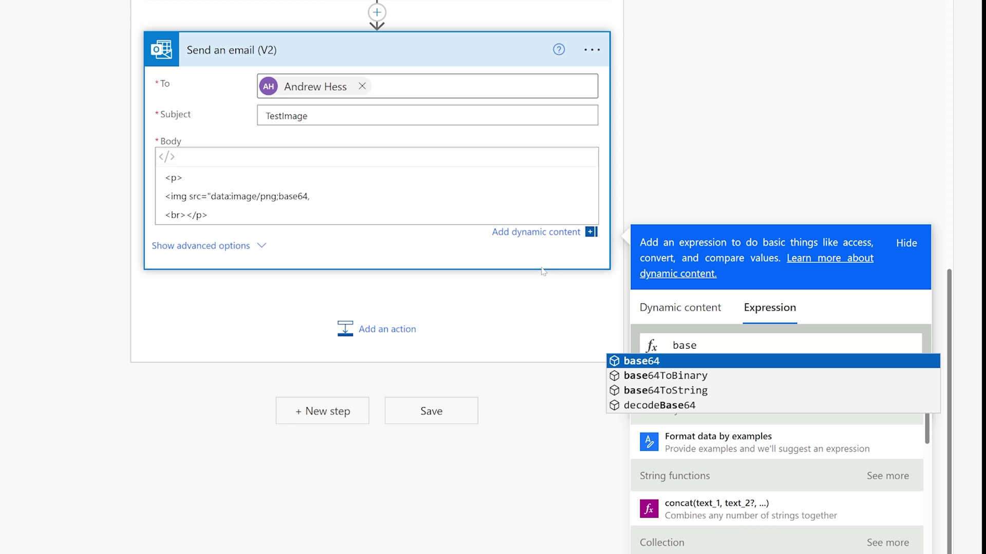
left_click(651, 363)
type("()")
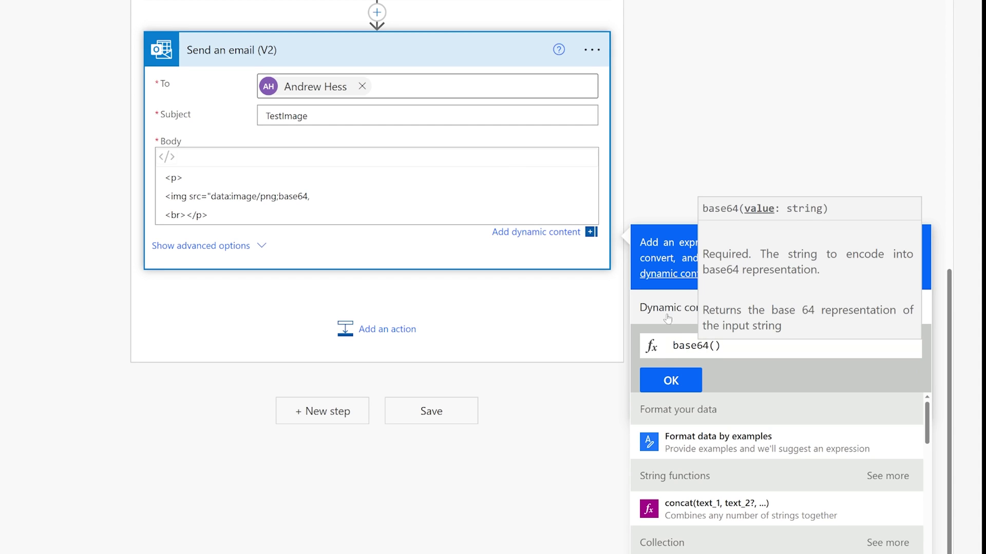
left_click(681, 307)
scroll(702, 495, "down", 2)
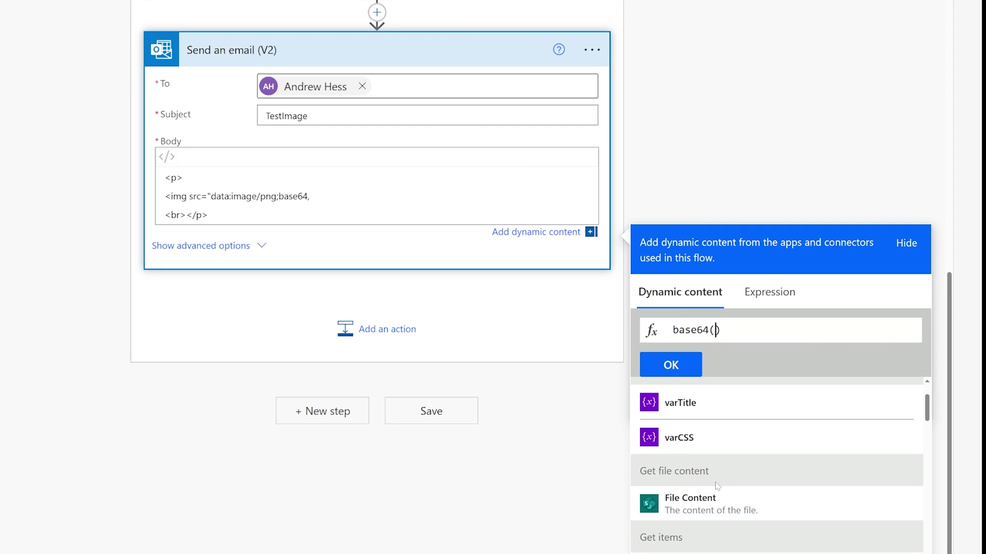
left_click(688, 506)
left_click(665, 365)
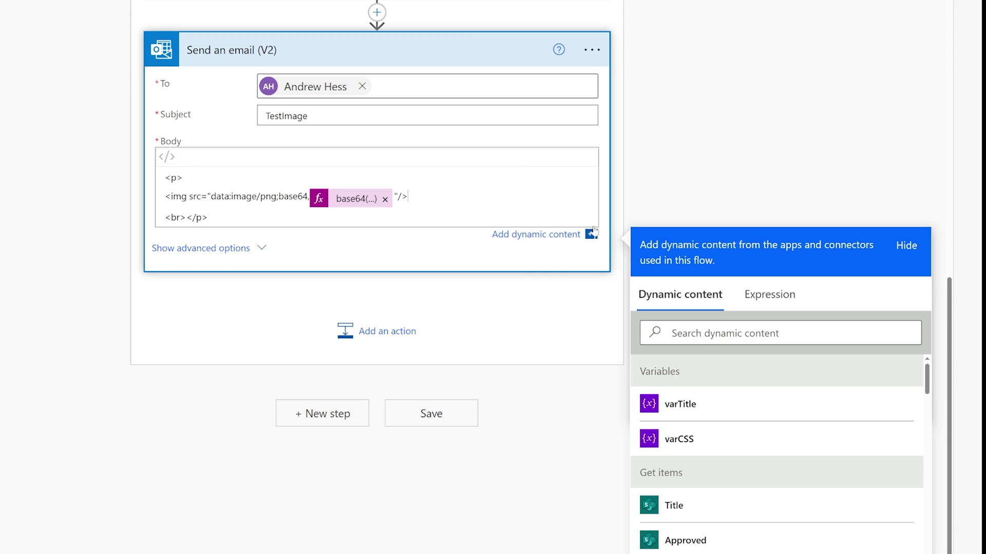
left_click(464, 393)
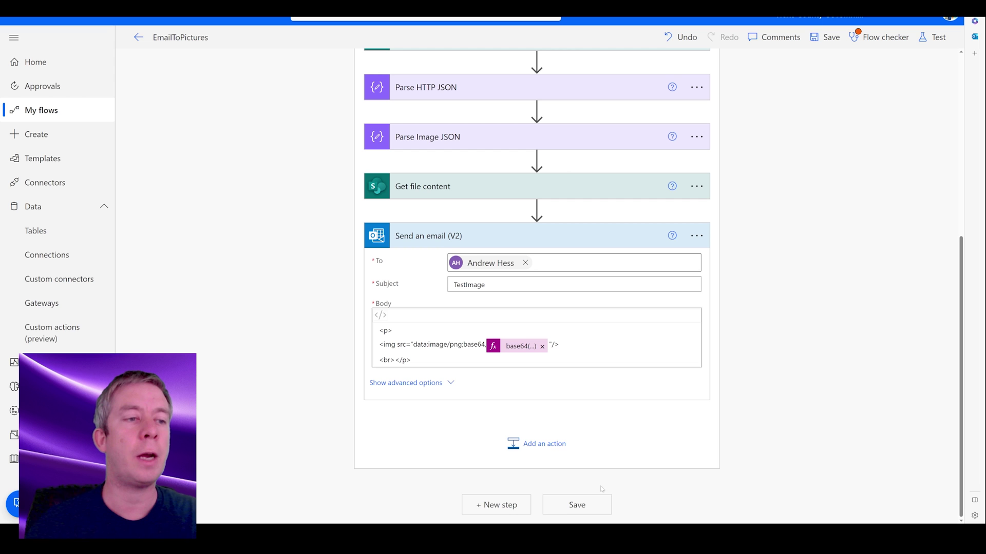
Save the flow and start a manual test run of EmailToPictures.
left_click(595, 502)
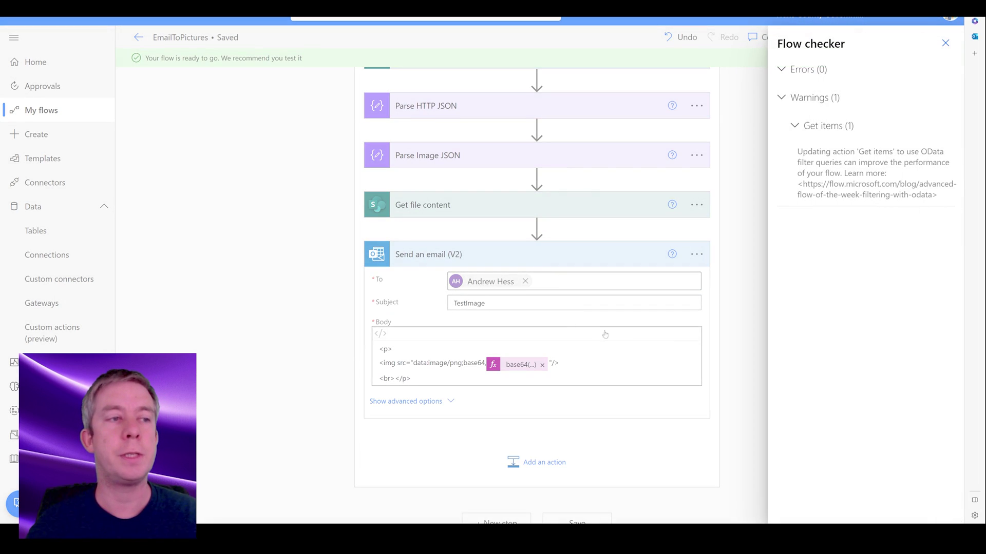
left_click(945, 43)
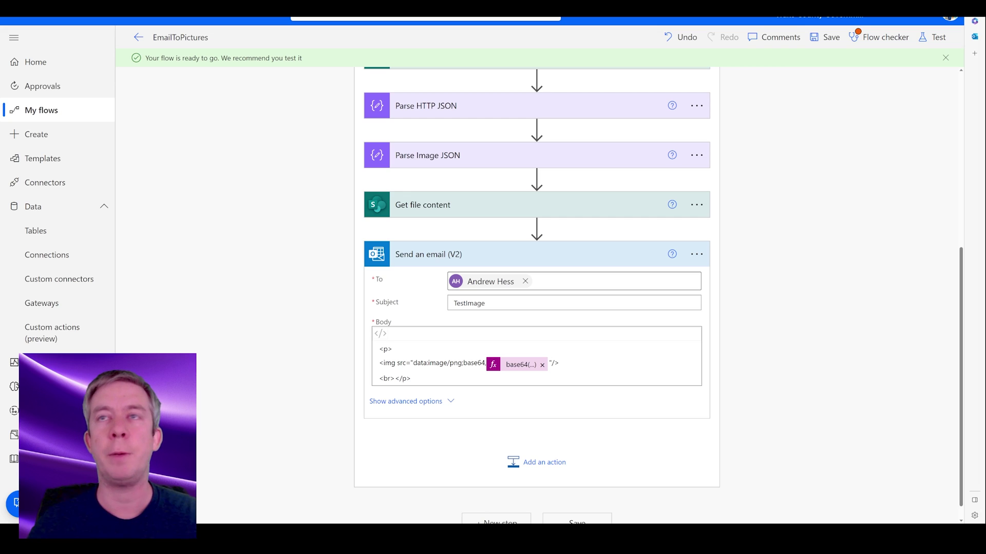
left_click(934, 37)
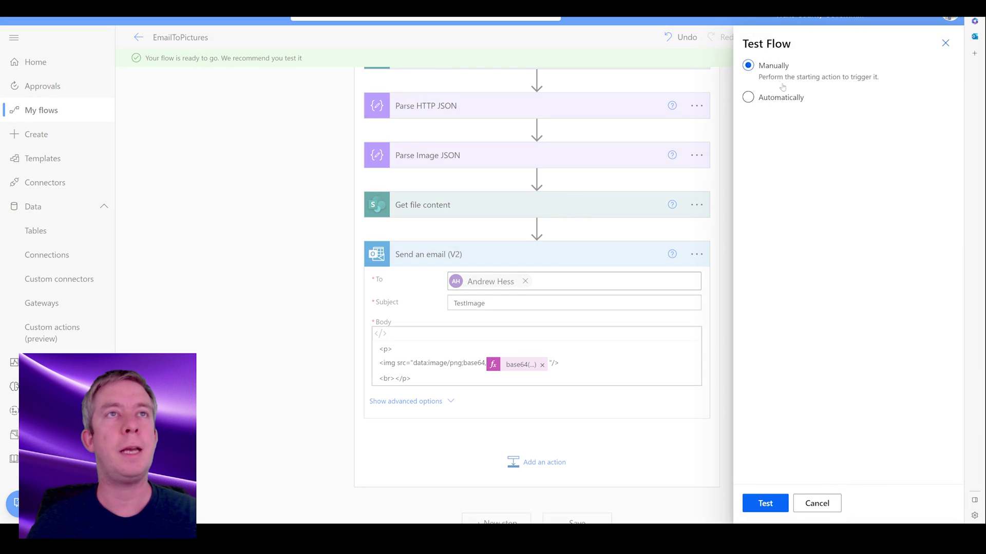
left_click(777, 497)
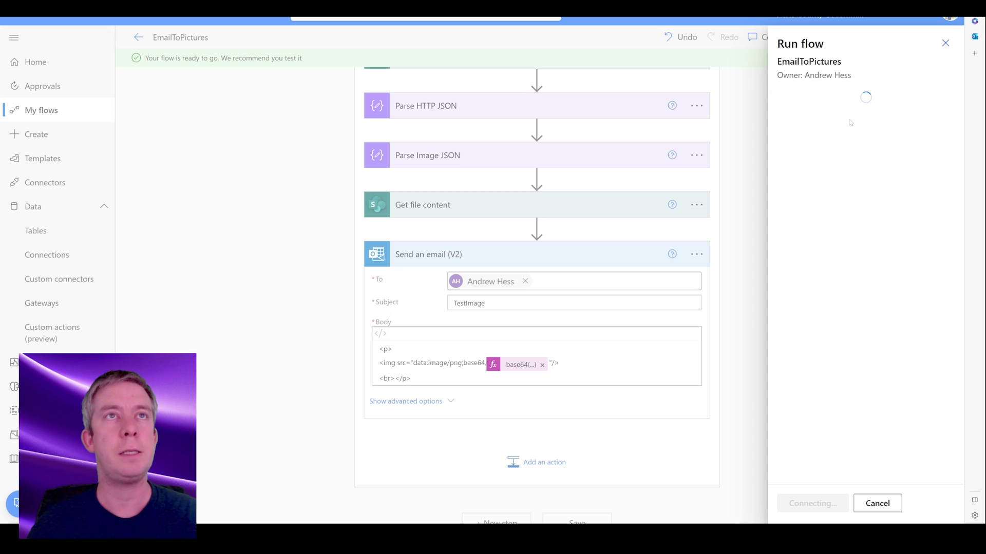
left_click(804, 511)
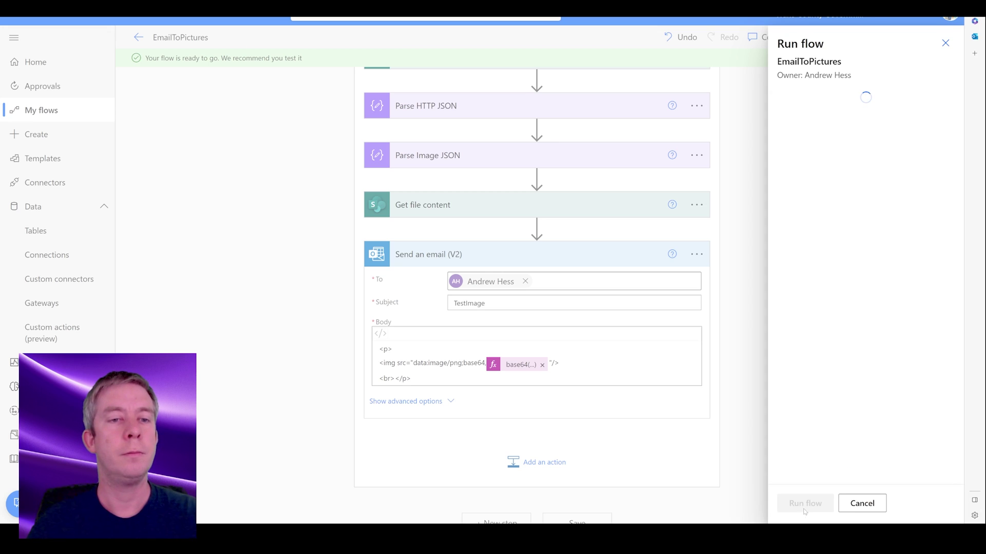
left_click(796, 504)
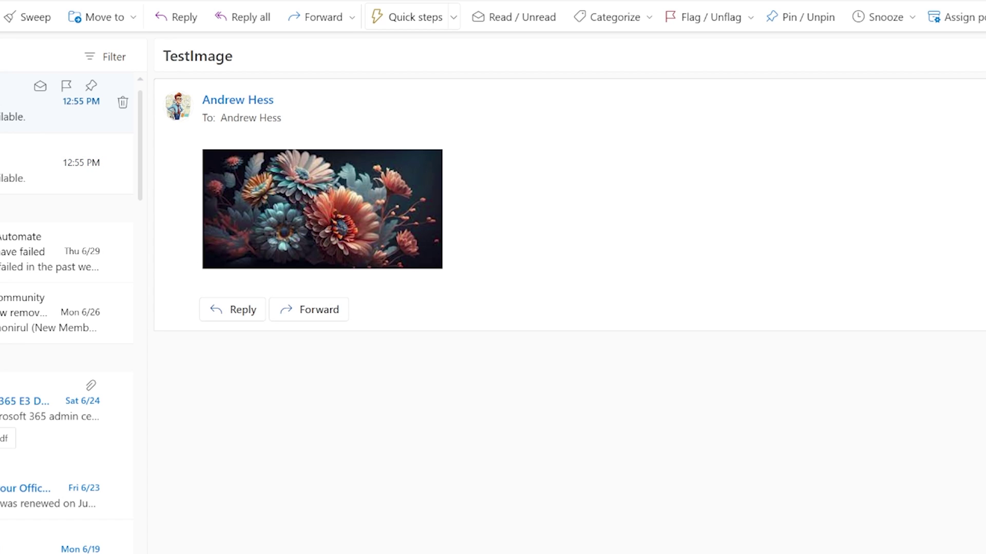
Check the embedded pictures in the TestImage emails, then return to the Power Automate flow.
left_click(30, 165)
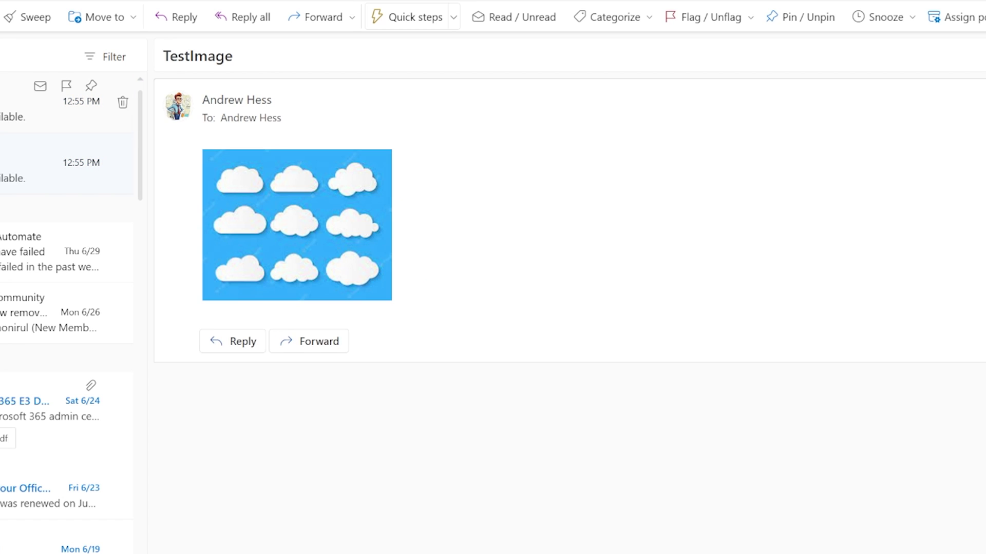
left_click(31, 103)
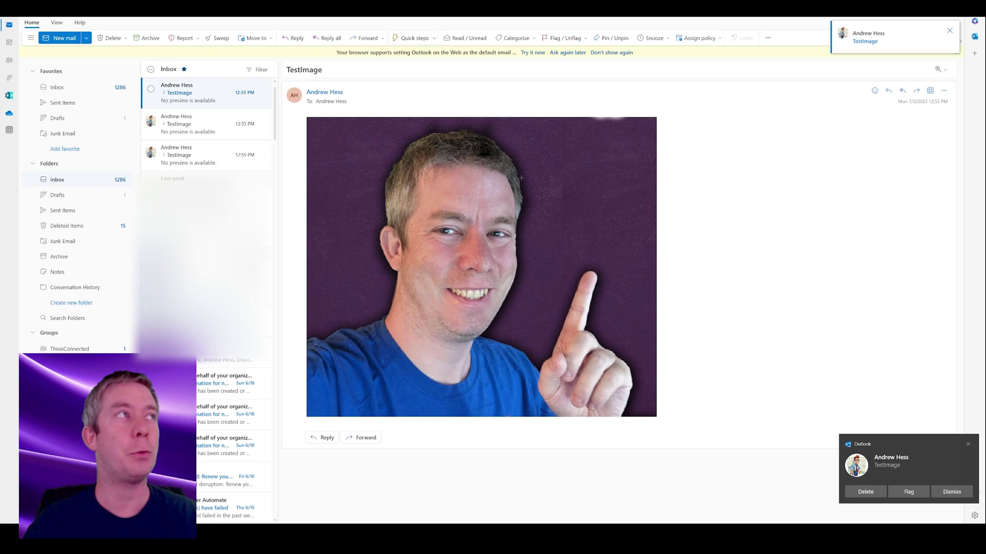
key("ctrl+Tab")
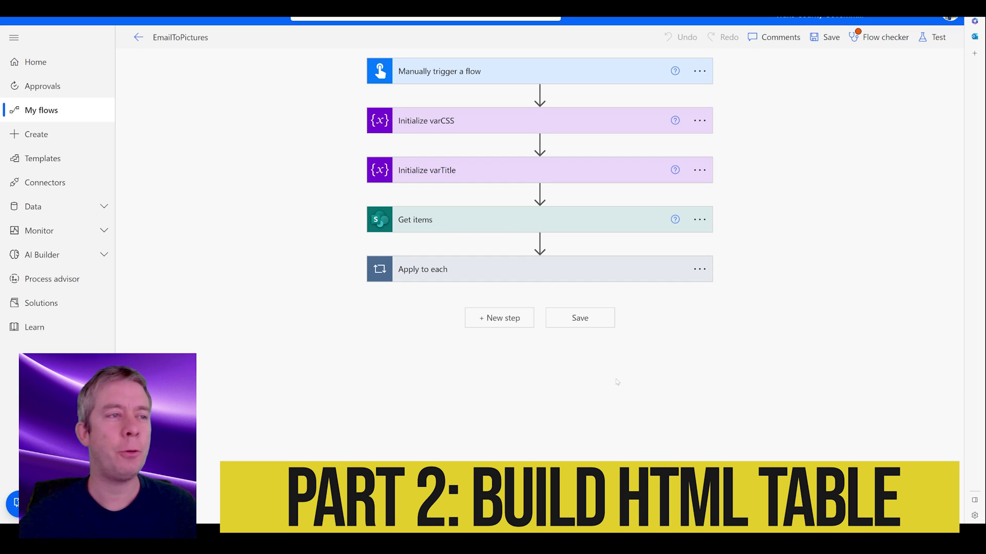
Add a Create HTML table (Data Operation) step after the Apply to each loop.
left_click(493, 320)
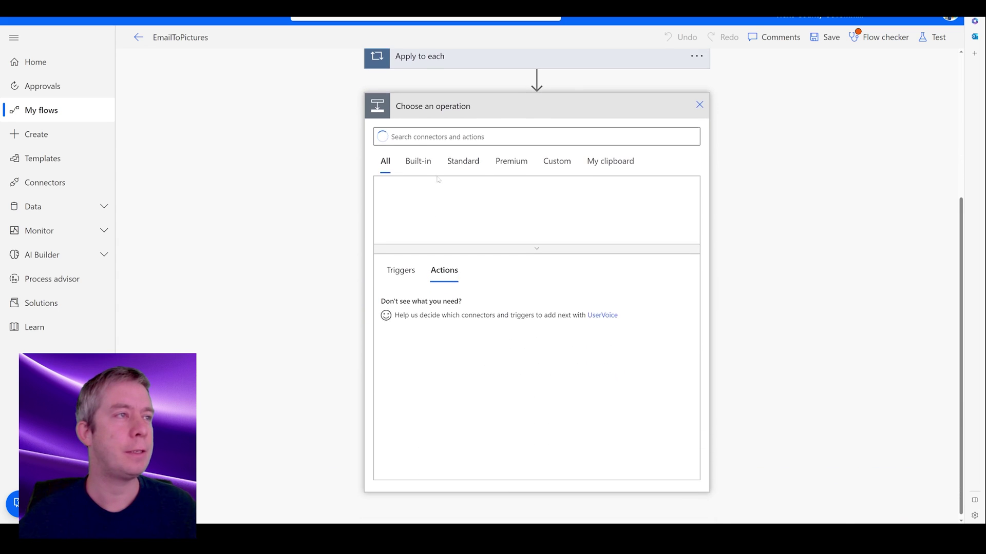
type("ht")
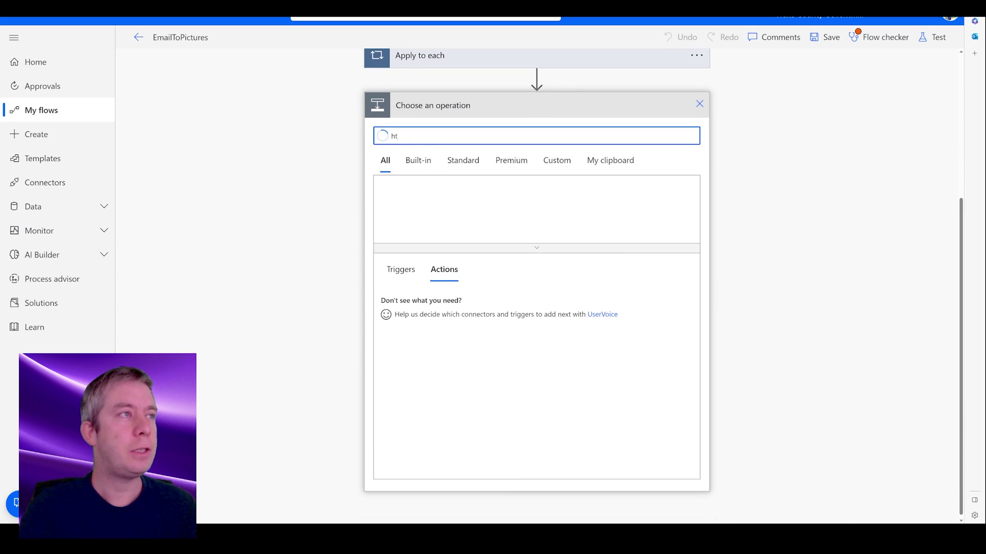
type("ml")
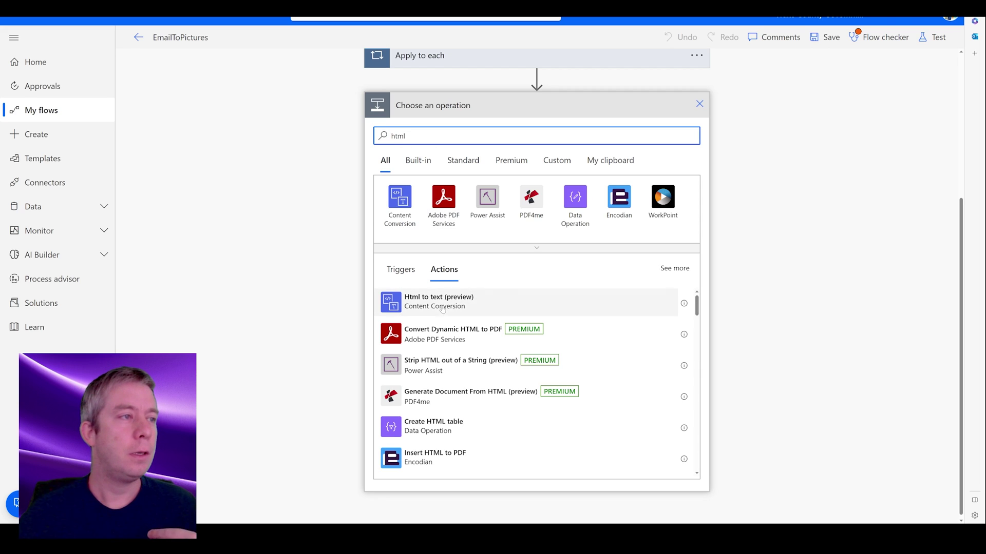
scroll(425, 375, "down", 1)
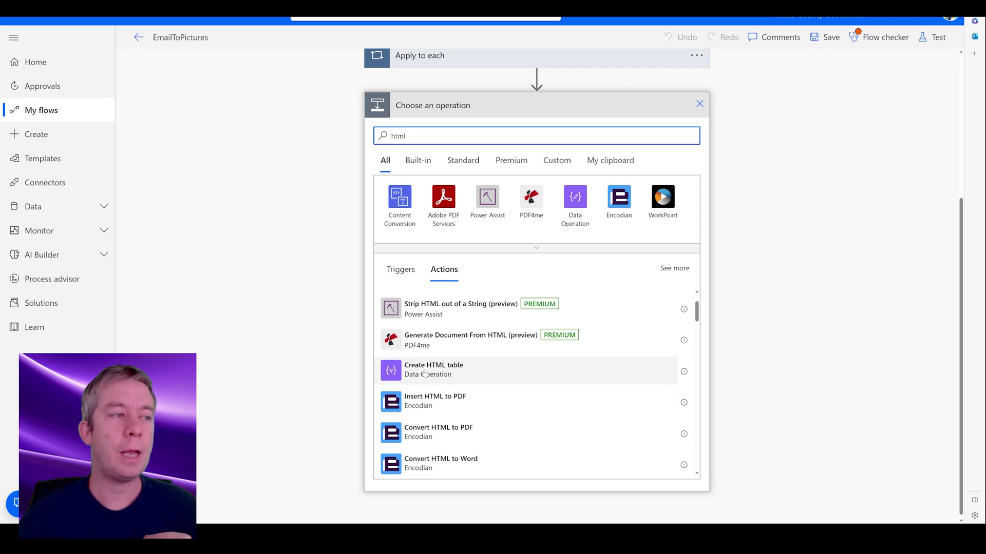
left_click(428, 371)
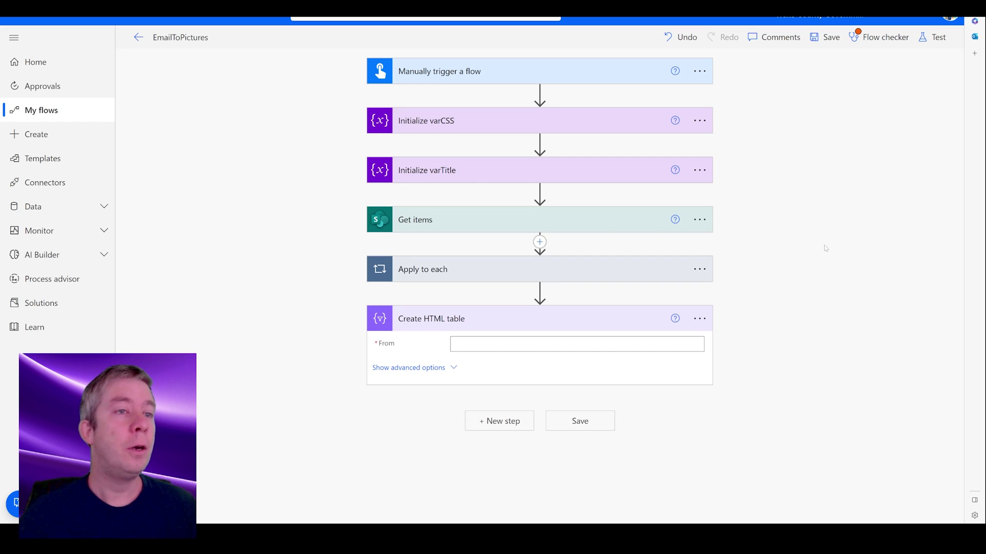
Paste the table CSS <style> block, with header colour #1C6EA4 and 13px font, into varCSS.
left_click(700, 320)
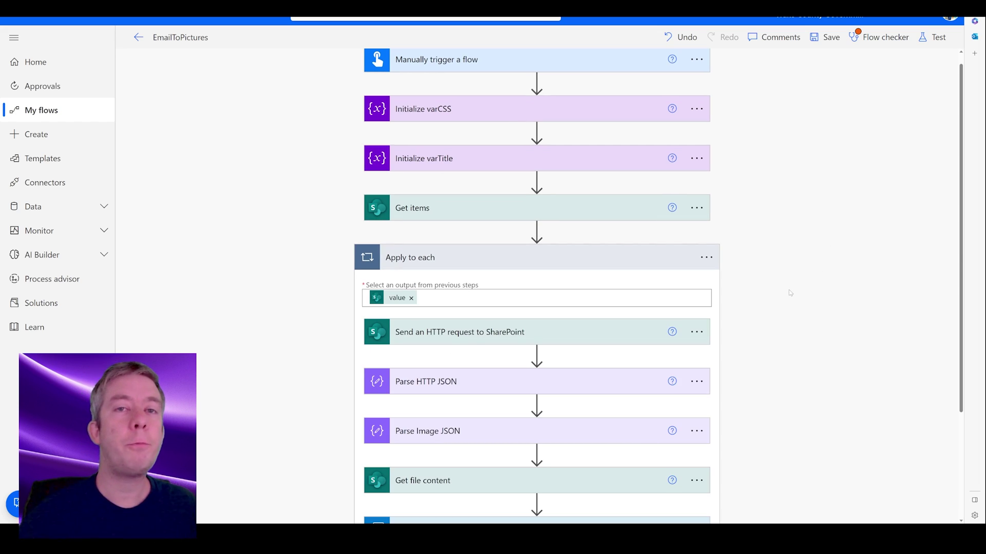
left_click(448, 115)
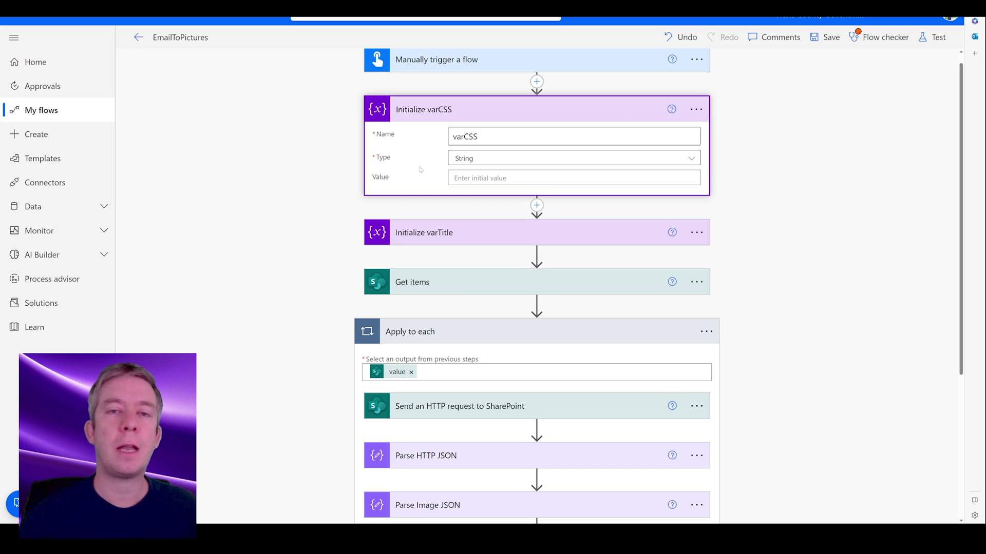
left_click(513, 178)
type("<style> table {   border: 1px solid #1C6EA4;   background-color: #EEEEEE;   width: 100%;   text-align: left;   border-collapse: collapse; } table td, table th {   border: 1px solid #AAAAAA;   padding: 3px 2px; } table tbody td {   font-size: 13px; } table thead {   background: #1C6EA4;   border-bottom: 2px solid #444444; } table thead th {   font-size: 15px;   font-weight: bold;   color: #FFFFFF;   border-left: 2px solid #D0E4F5; } table thead th:first-child {   border-left: none; } </style>")
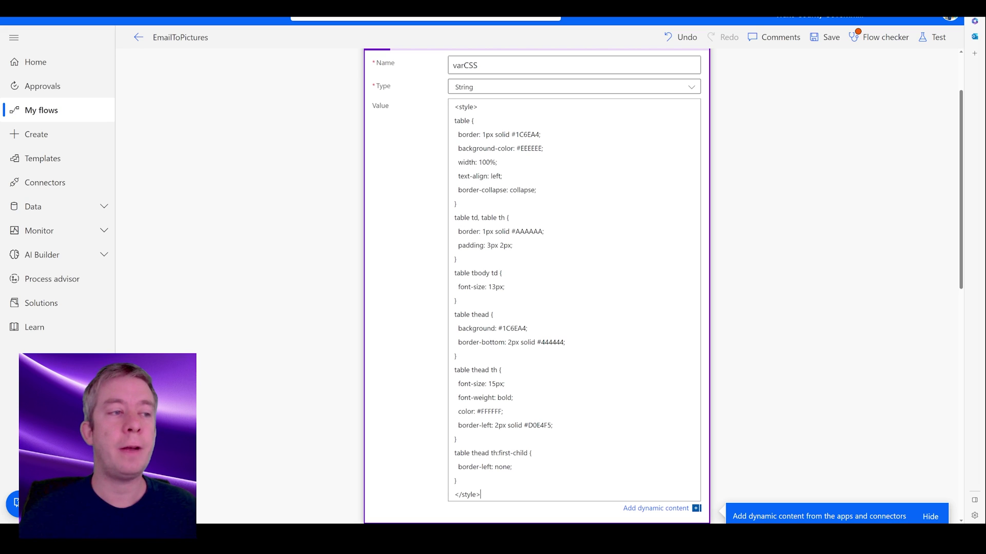
scroll(449, 359, "down", 4)
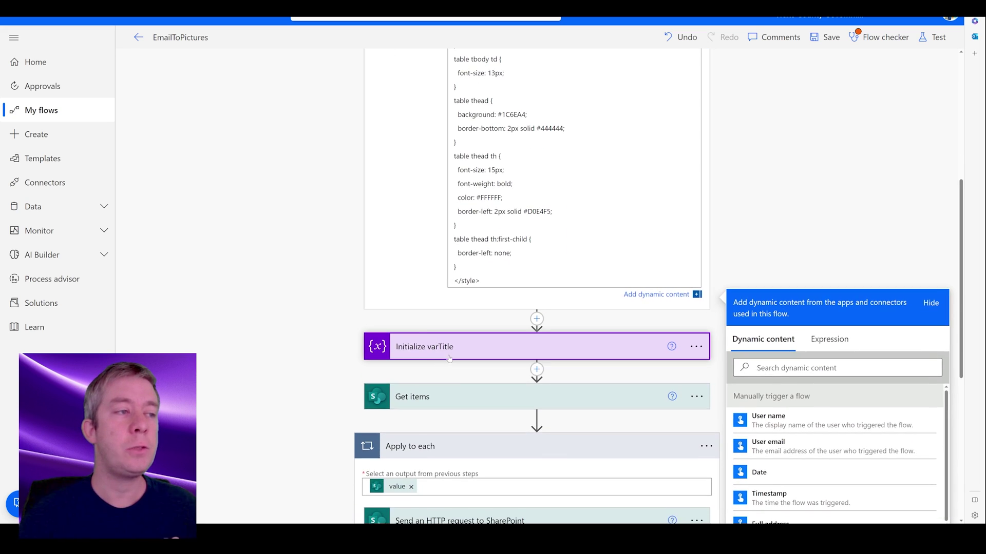
left_click(449, 356)
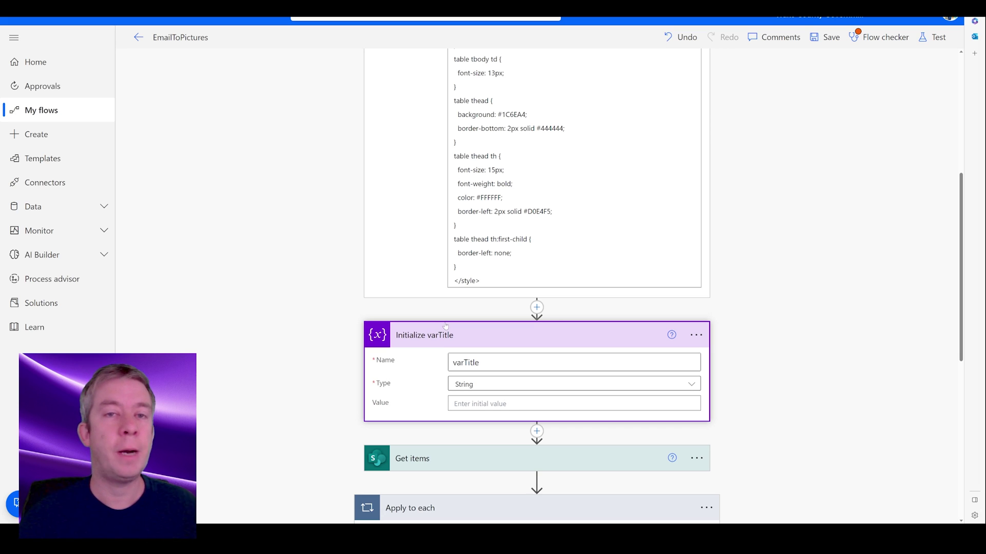
scroll(445, 327, "down", 3)
left_click(478, 261)
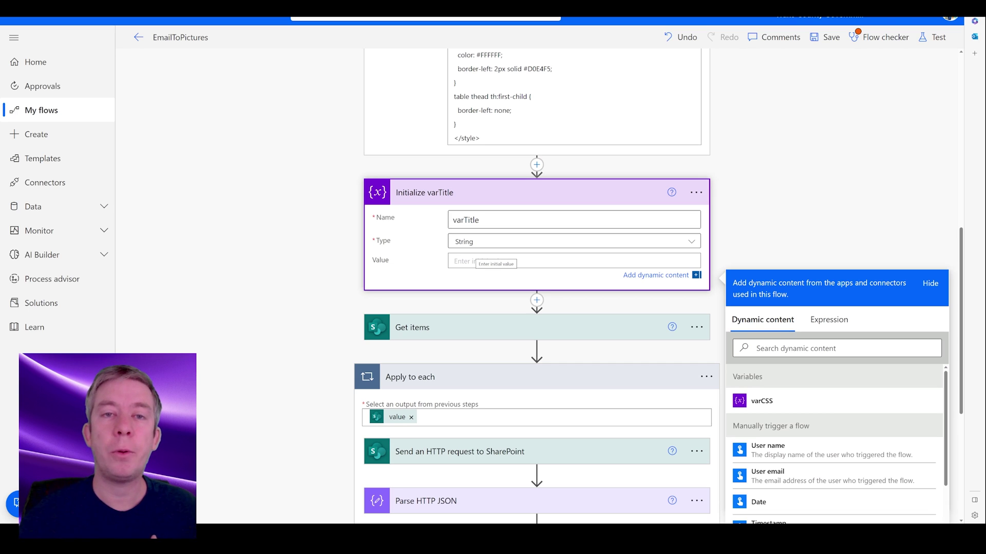
Type varTitle's <table><tr> header with <th> cells Title, Approved, Classification, My Image Column.
left_click(474, 261)
type("<tabl")
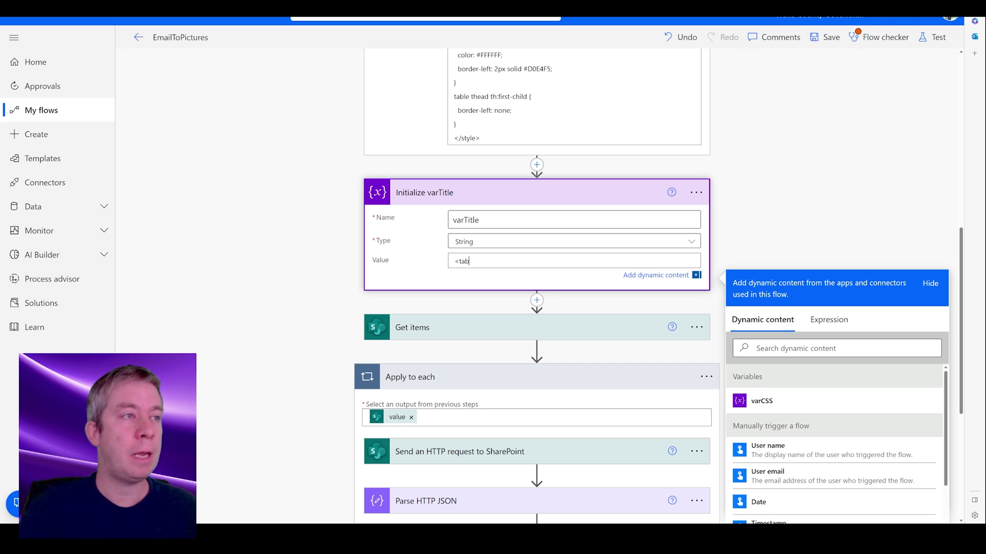
type("e>")
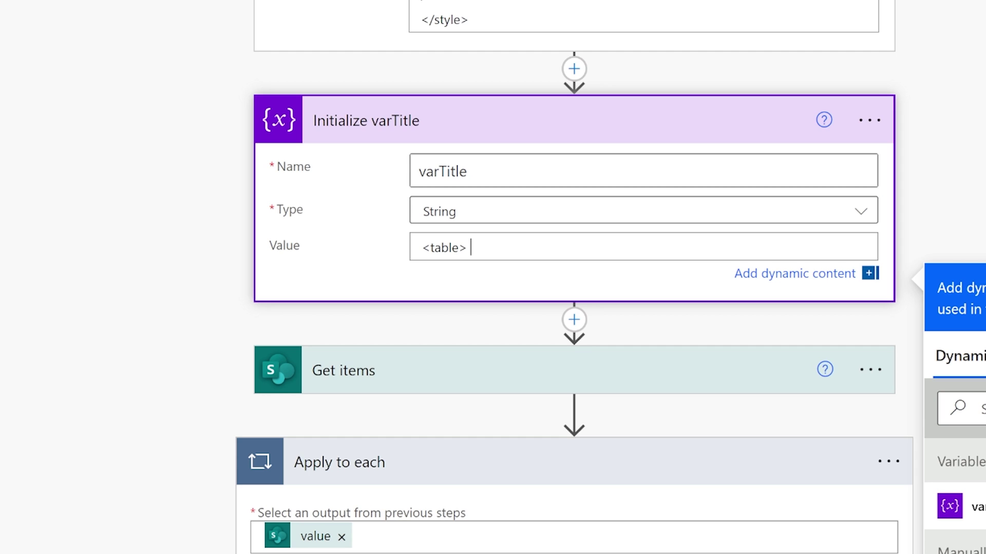
type(" <tr> <th>")
type("Title <")
type("/th")
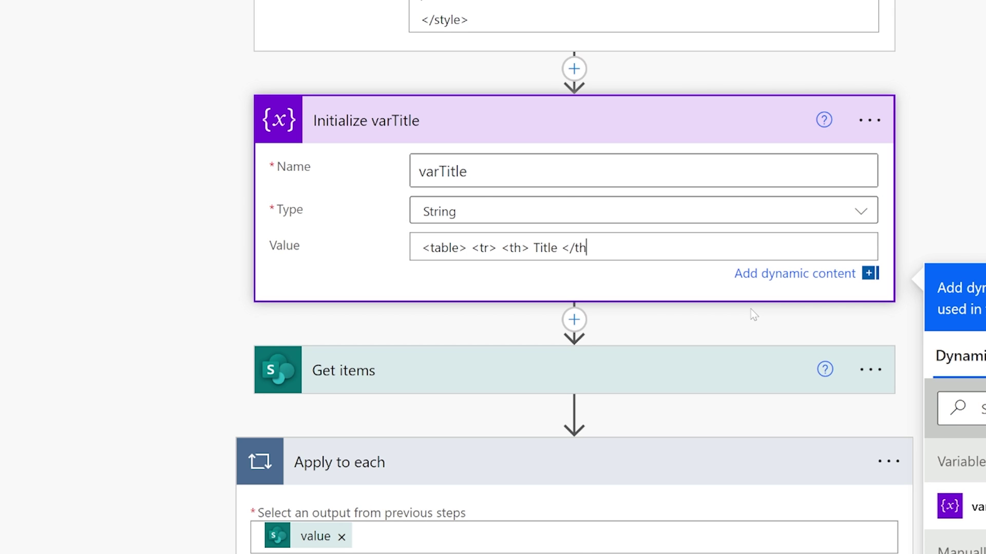
type("> <Approved>")
key("shift+Left")
key("shift+Left")
key("shift+Left")
key("shift+Left")
key("shift+Left")
key("shift+Left")
key("shift+Left")
key("shift+Left")
key("shift+Left")
key("shift+Left")
key("BackSpace")
type("<th> Approve")
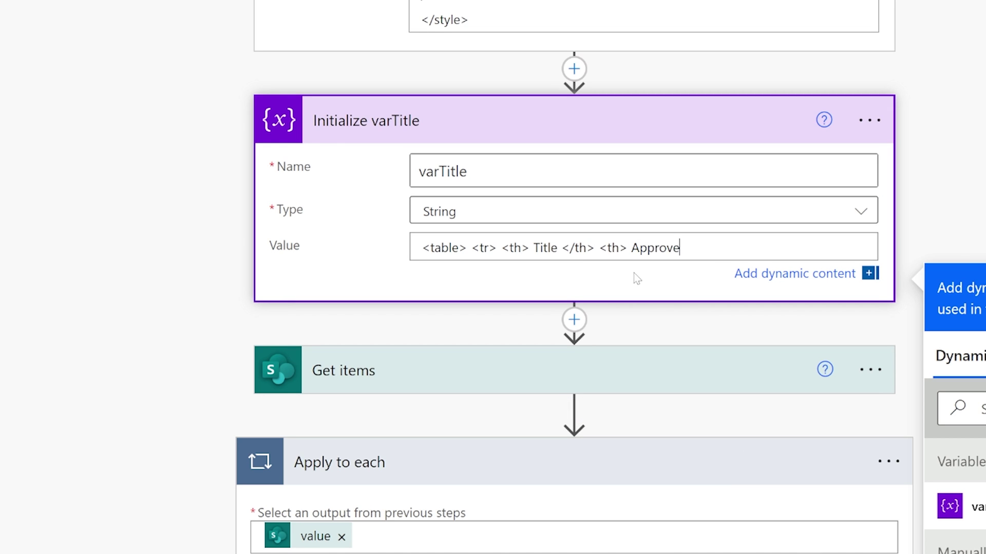
type("d </th>")
type(" <th> ")
type("Classification ")
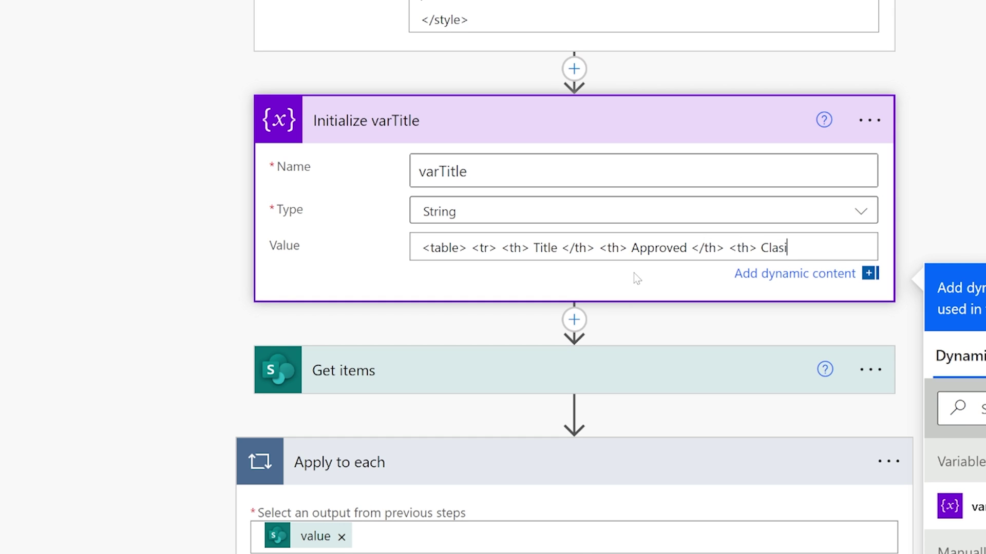
type("</th> ")
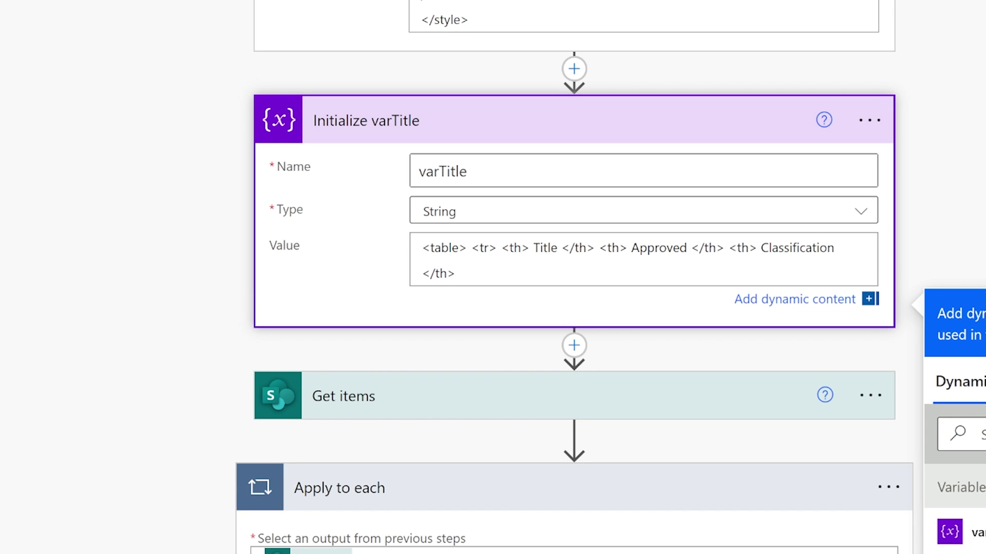
type("<th> My Image")
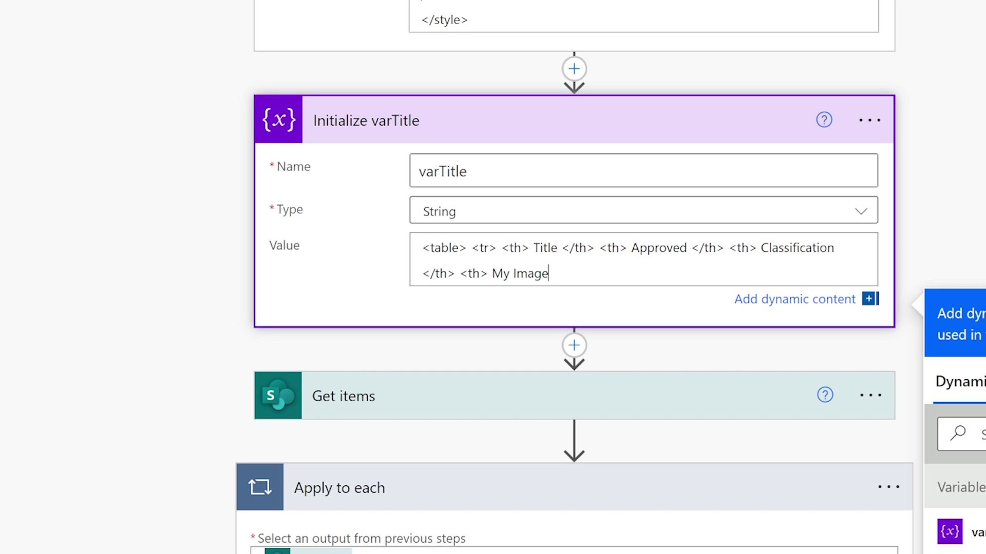
type(" Column </th>")
left_click(411, 120)
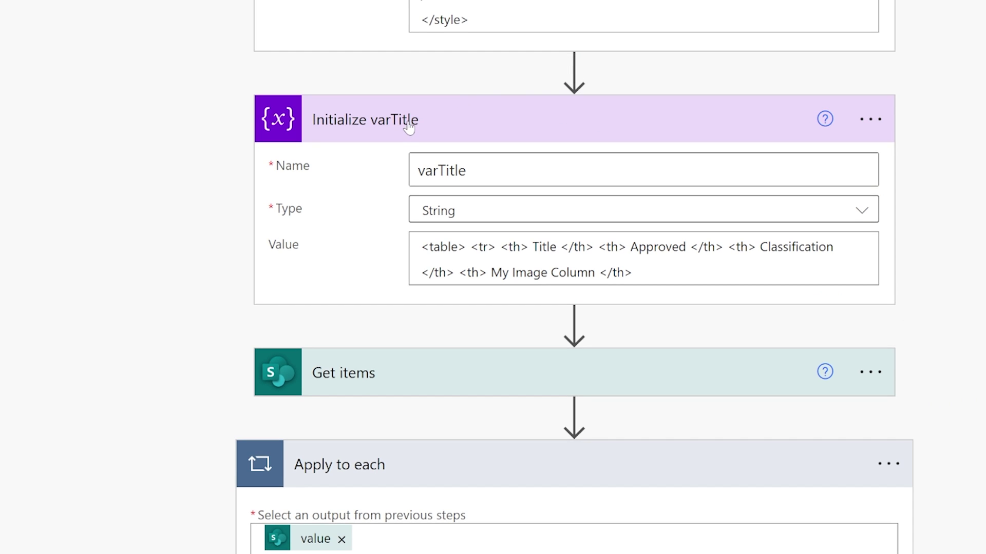
scroll(496, 214, "up", 15)
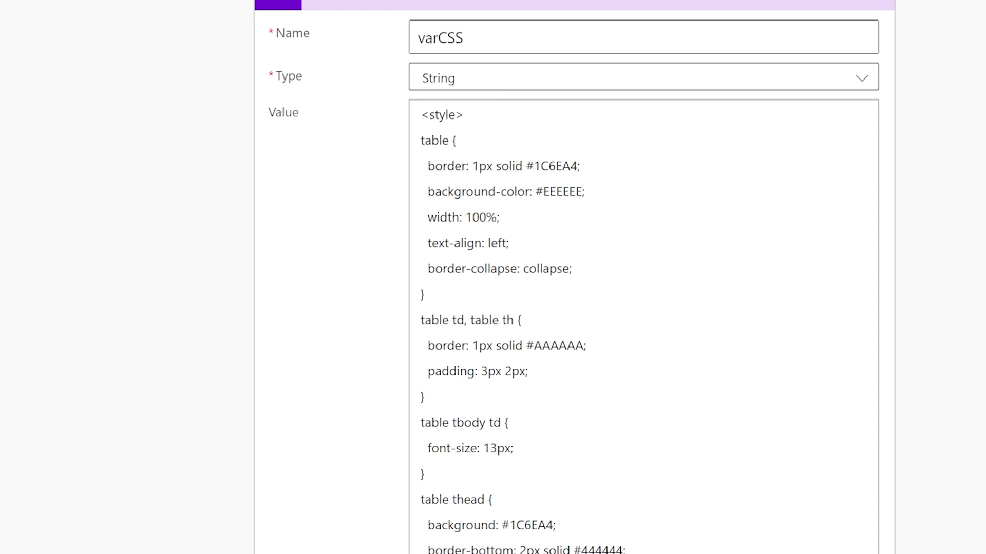
left_click(390, 5)
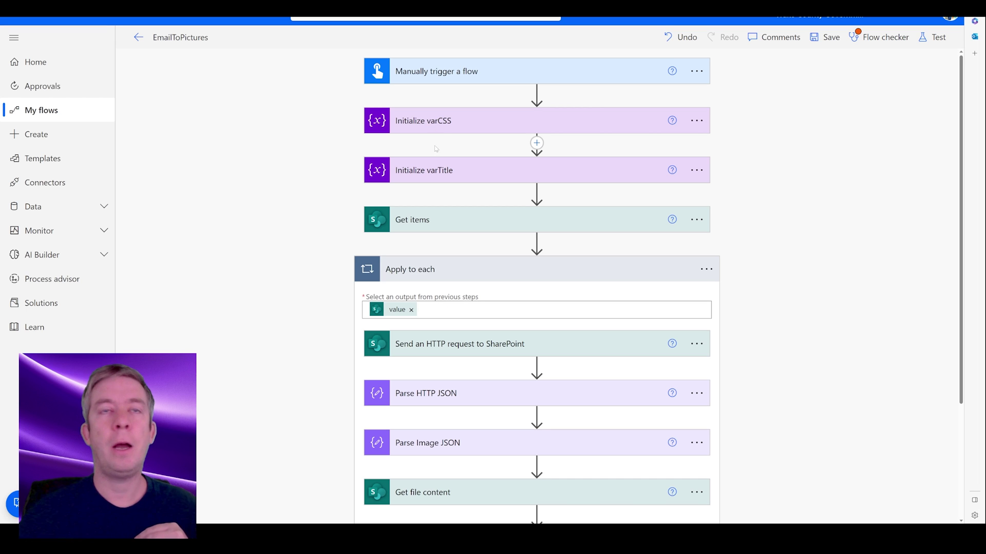
Insert an Initialize variable action after varTitle and rename it Initialize varRows.
mouse_move(574, 120)
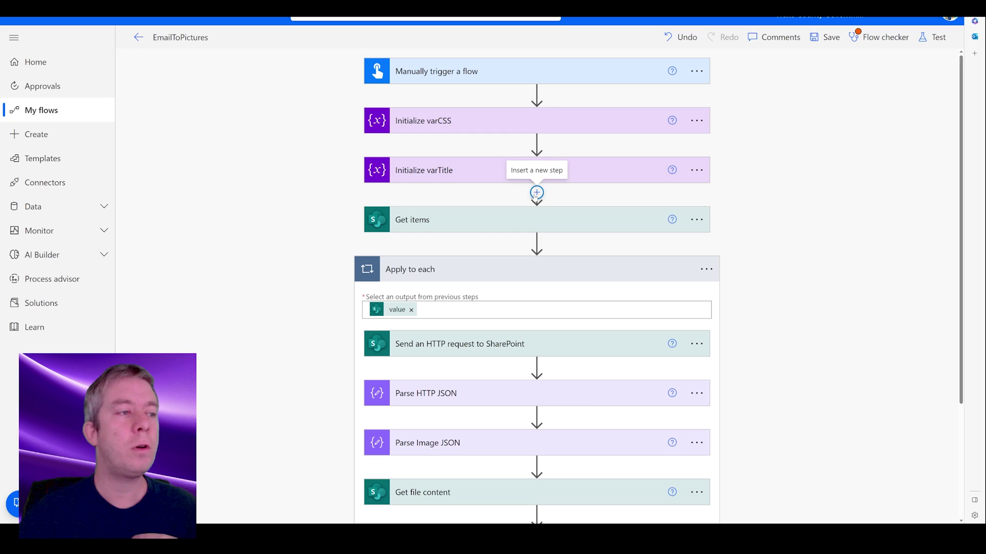
left_click(536, 193)
left_click(528, 208)
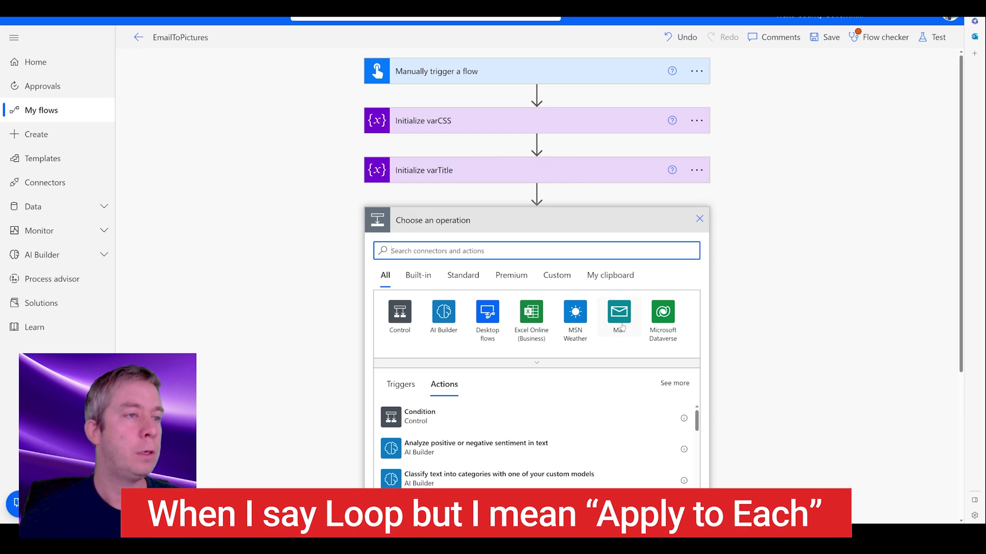
type("variable")
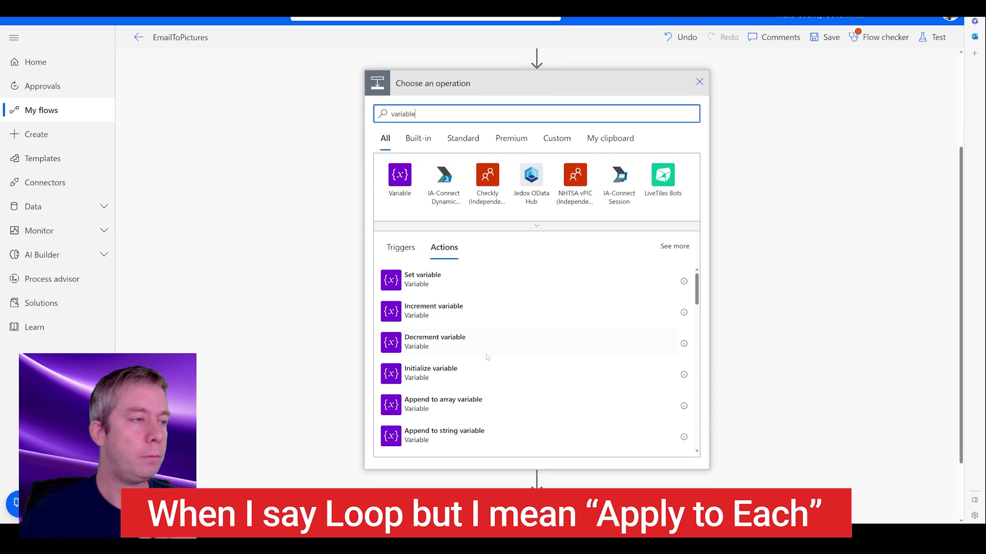
scroll(490, 308, "down", 3)
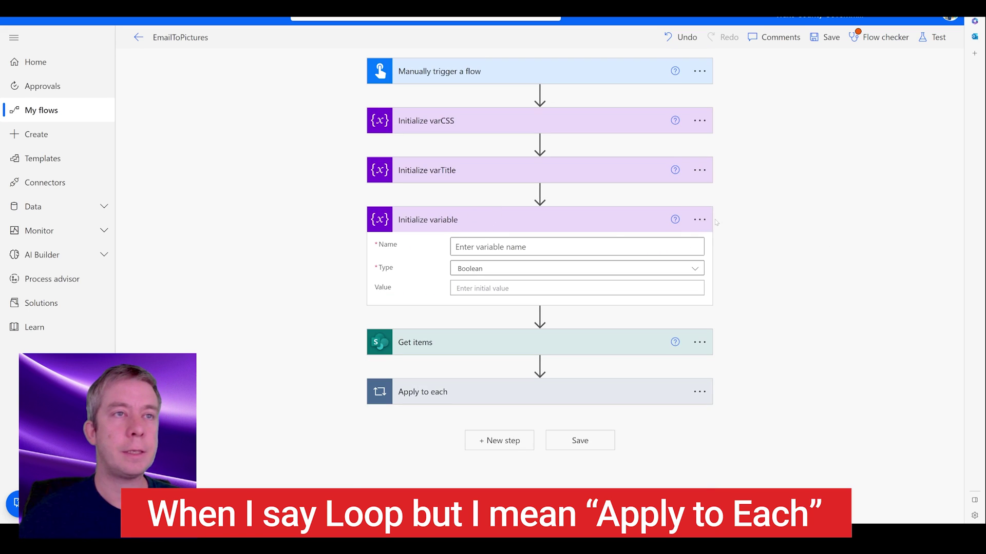
left_click(700, 220)
left_click(745, 257)
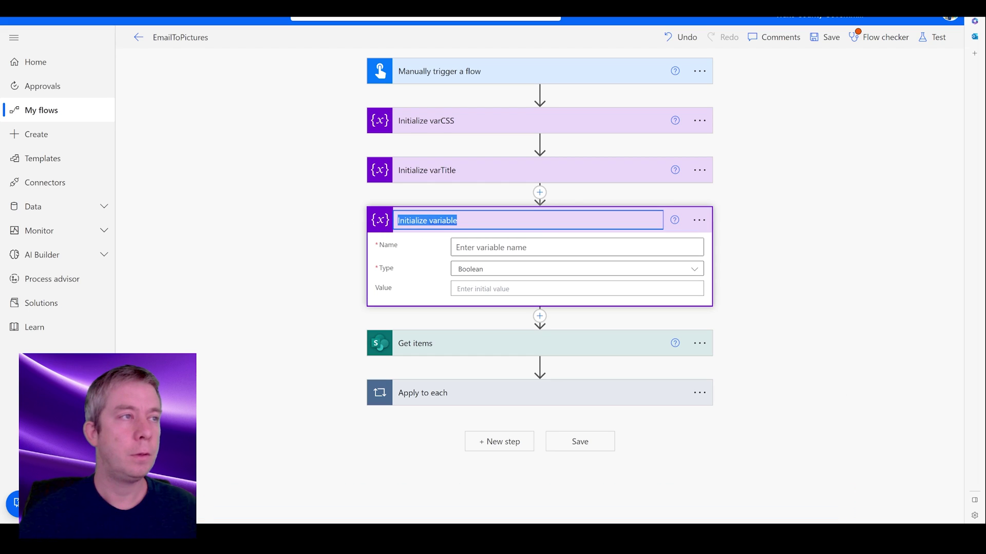
double_click(441, 221)
type("varRow")
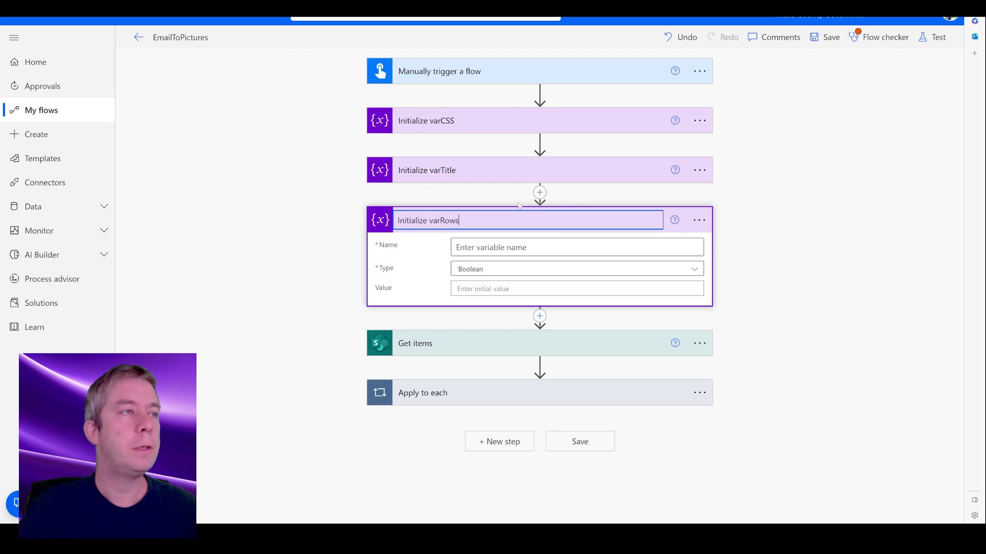
type("s")
key("Return")
Set the varRows variable type to String and begin its name with 'var'.
left_click(503, 269)
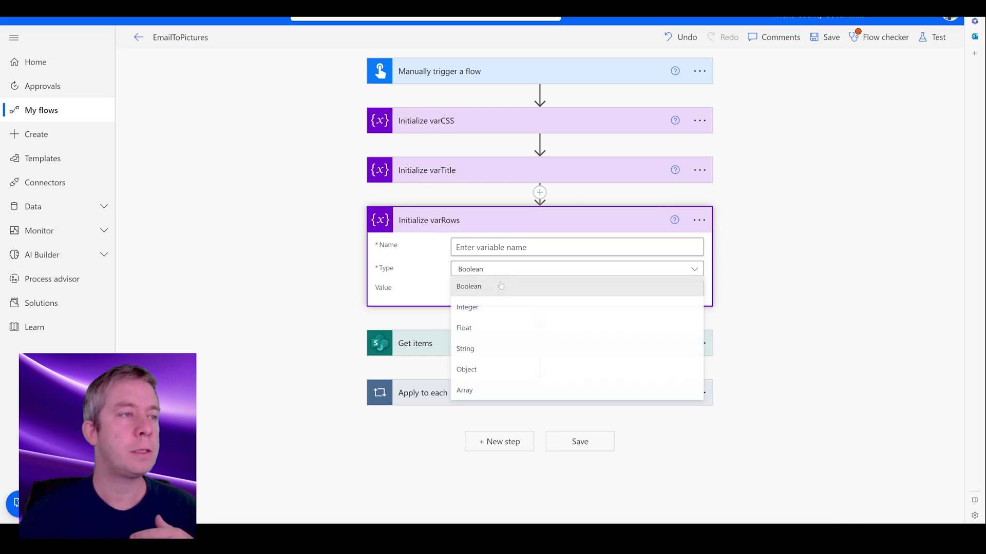
left_click(465, 349)
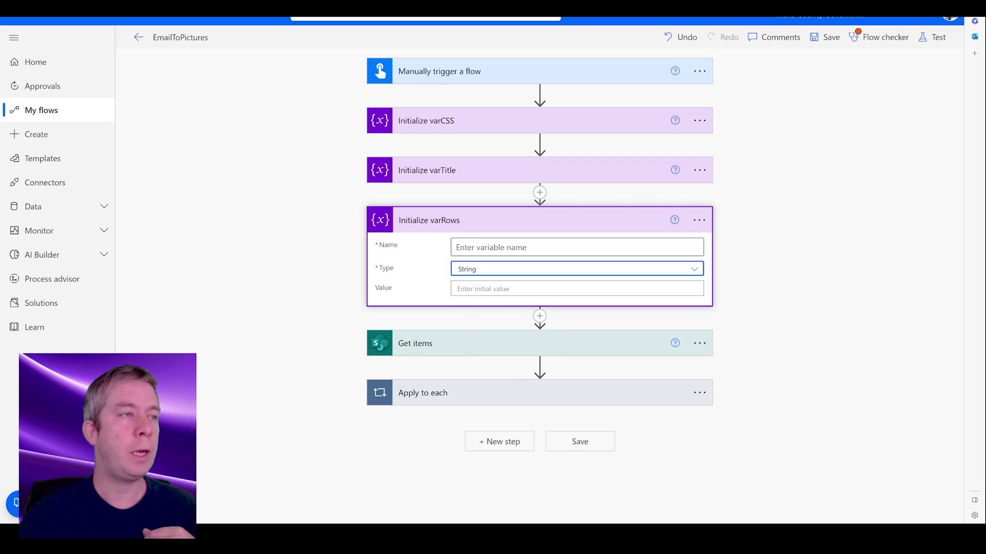
left_click(488, 247)
type("varRows")
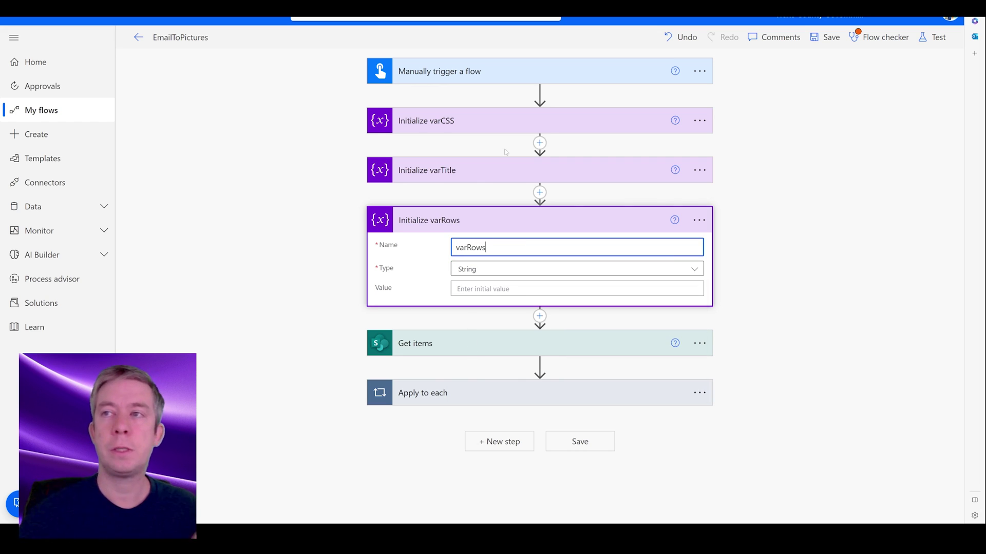
left_click(463, 392)
Add an Append to string variable action after Get file content that targets varRows.
scroll(536, 362, "down", 5)
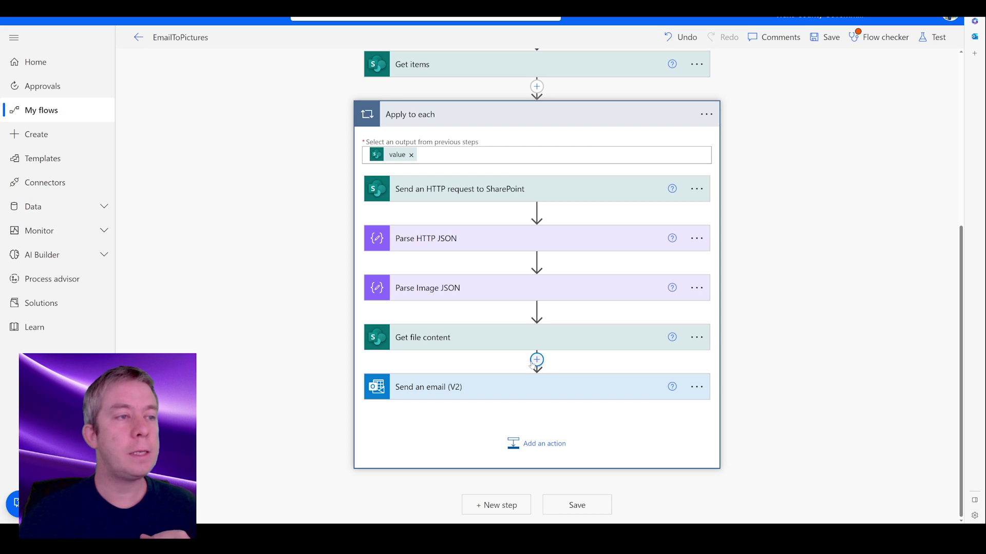
left_click(537, 359)
left_click(528, 377)
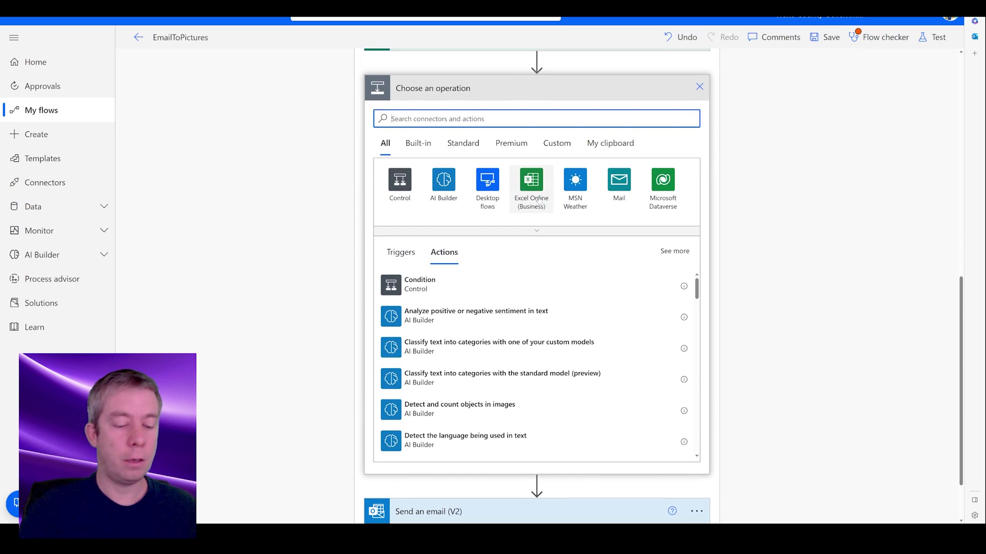
type("append")
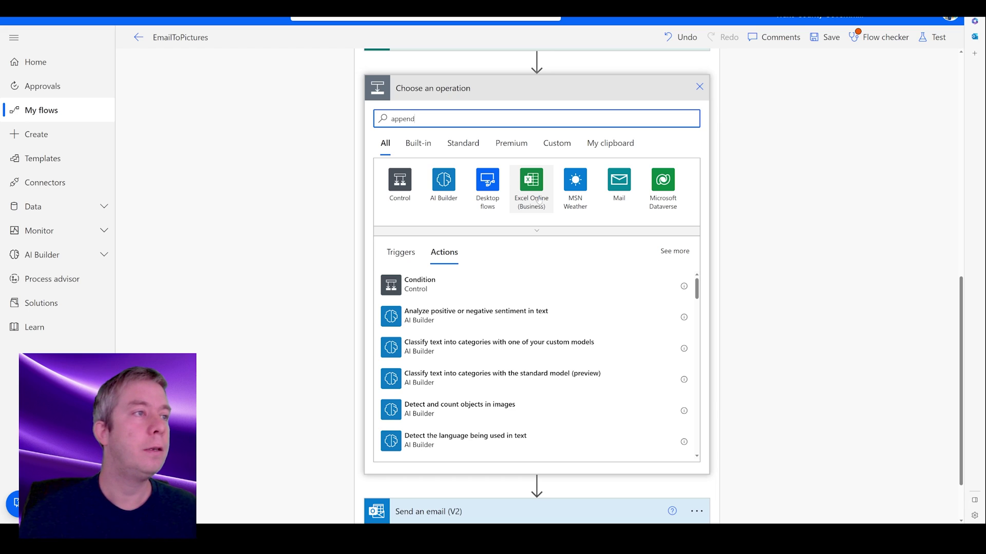
left_click(444, 347)
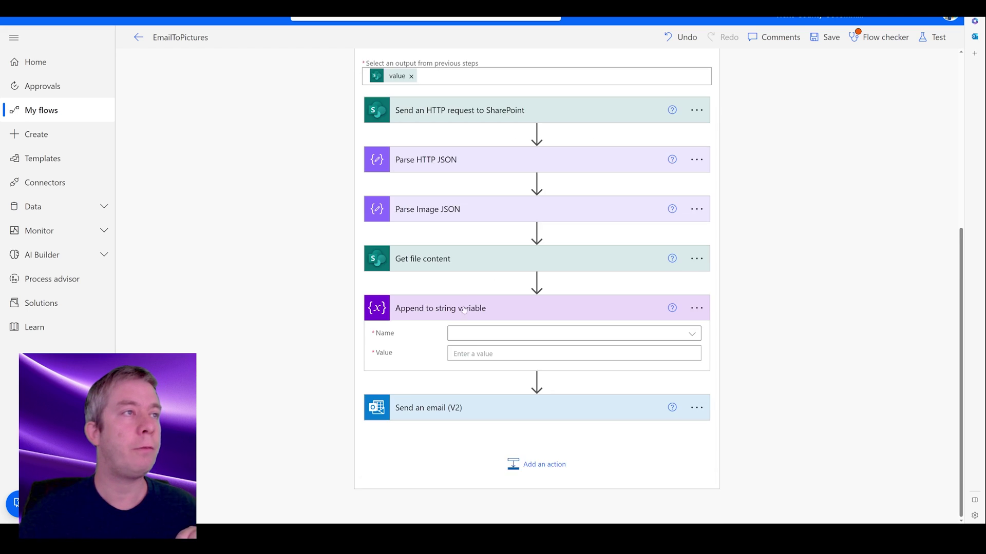
left_click(559, 315)
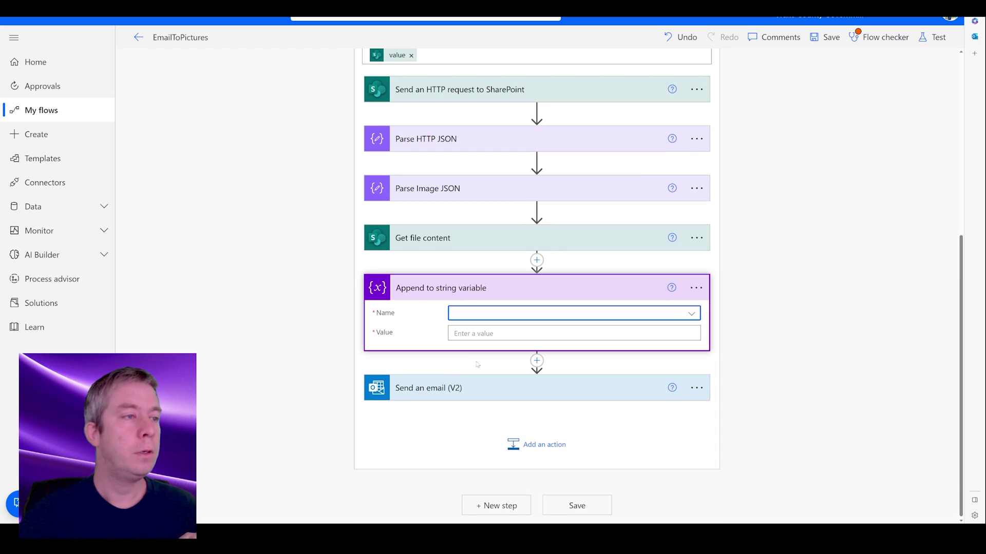
left_click(488, 320)
left_click(472, 353)
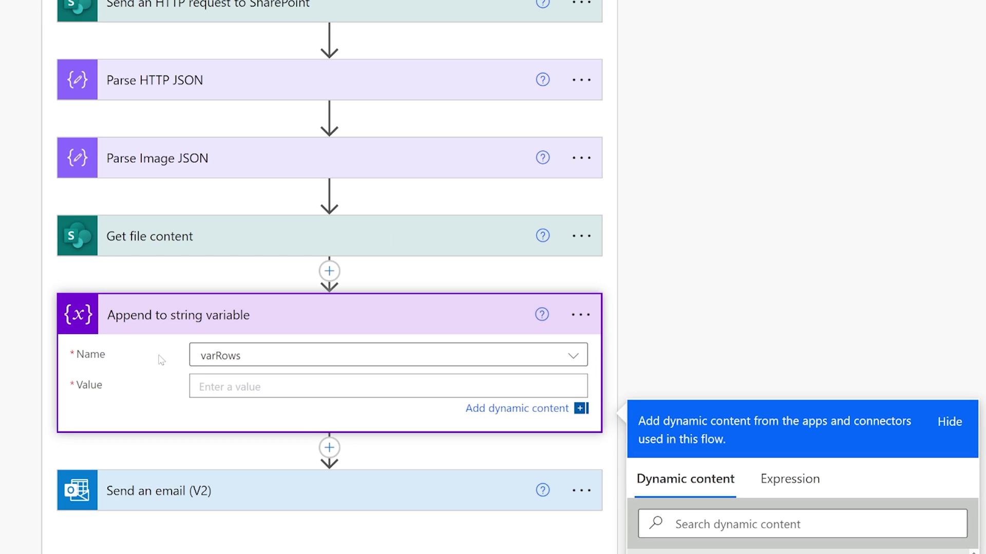
Begin the varRows value with <tr> <td> followed by the Title token.
type("<tr> <td>")
scroll(837, 308, "down", 3)
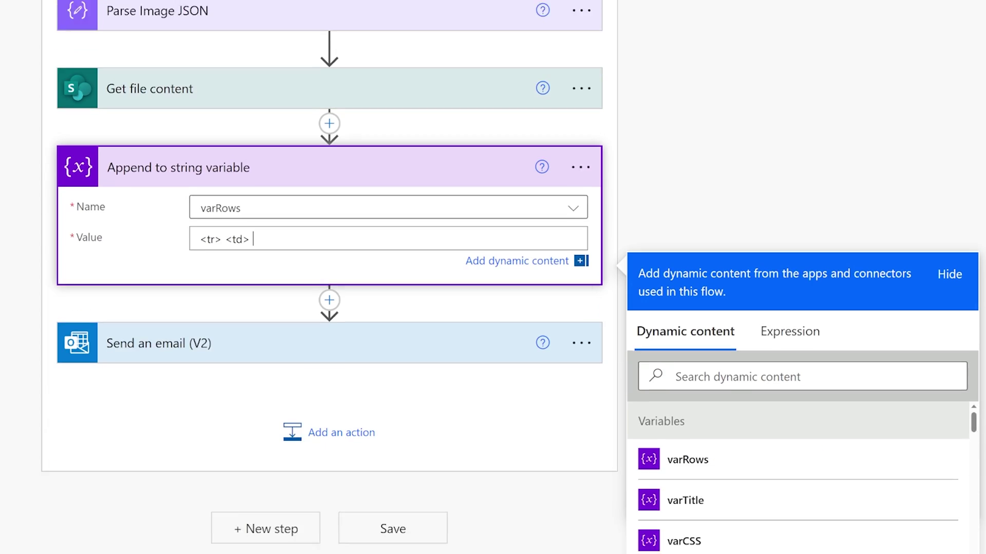
left_click(711, 311)
type("title")
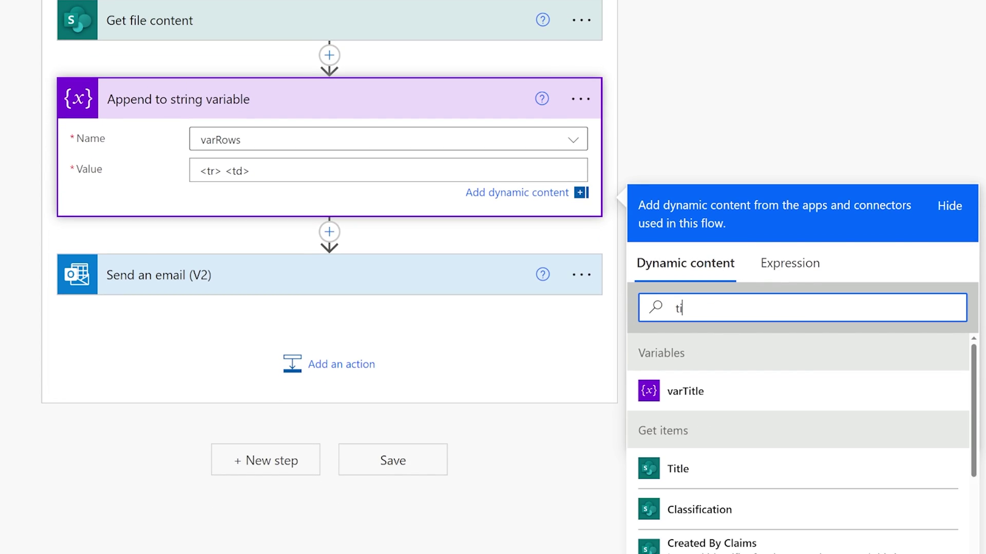
left_click(642, 480)
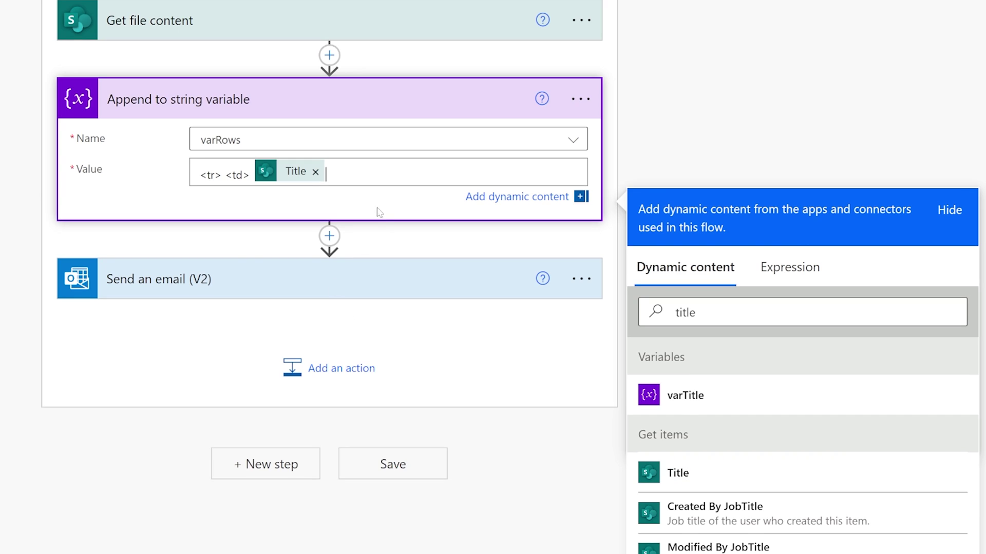
Add a cell with the parsed Approved value and replace the SharePoint Title with the parsed Title.
type("</td> <td>")
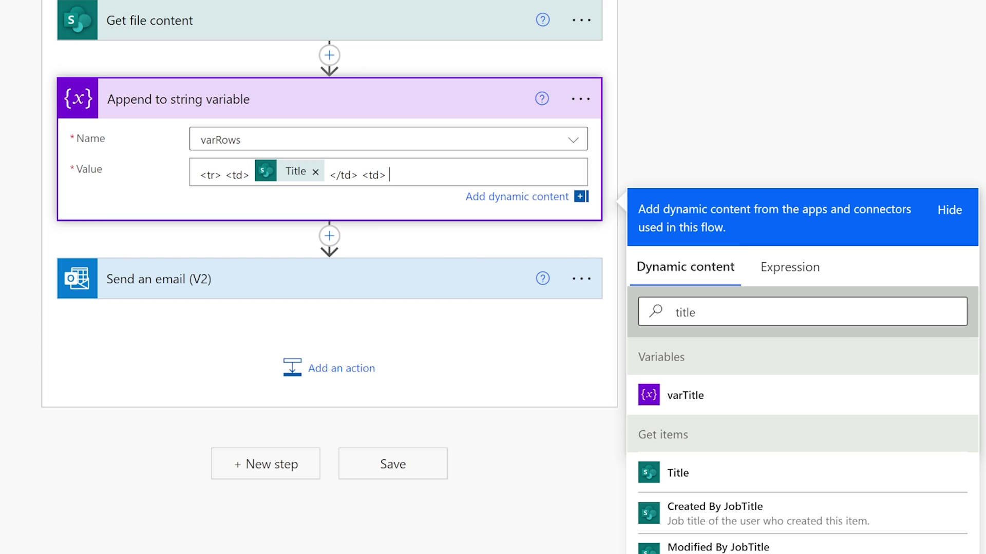
double_click(685, 312)
key("BackSpace")
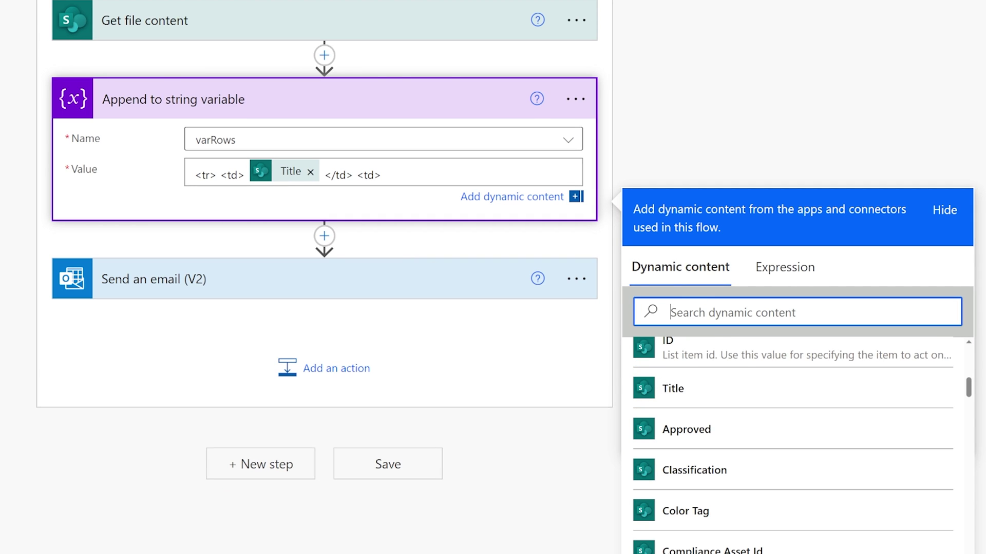
type("approved")
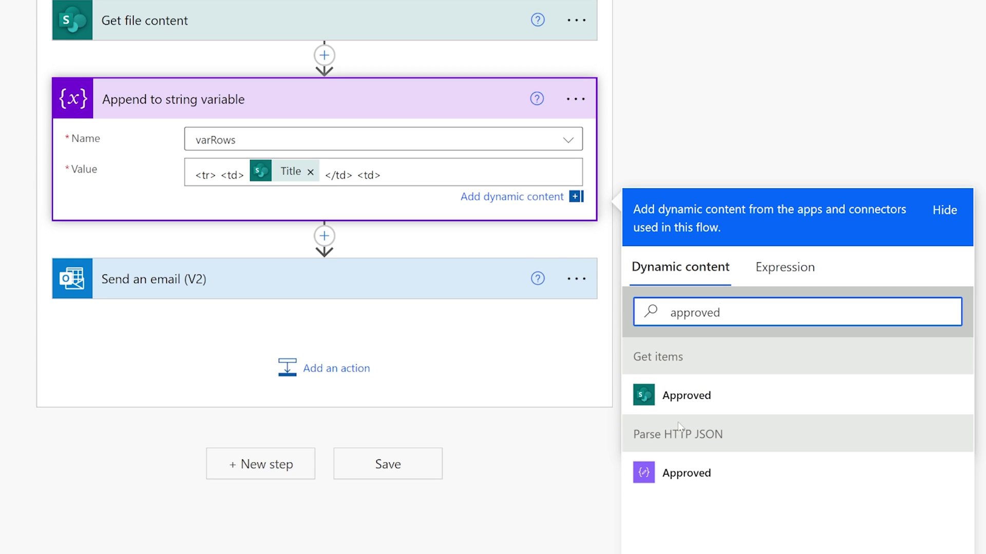
left_click(693, 476)
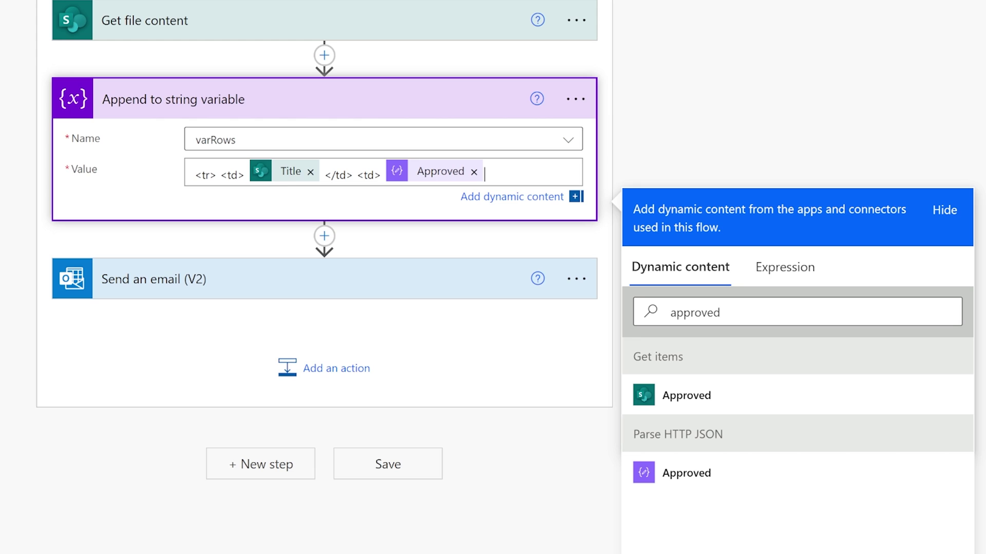
left_click(310, 172)
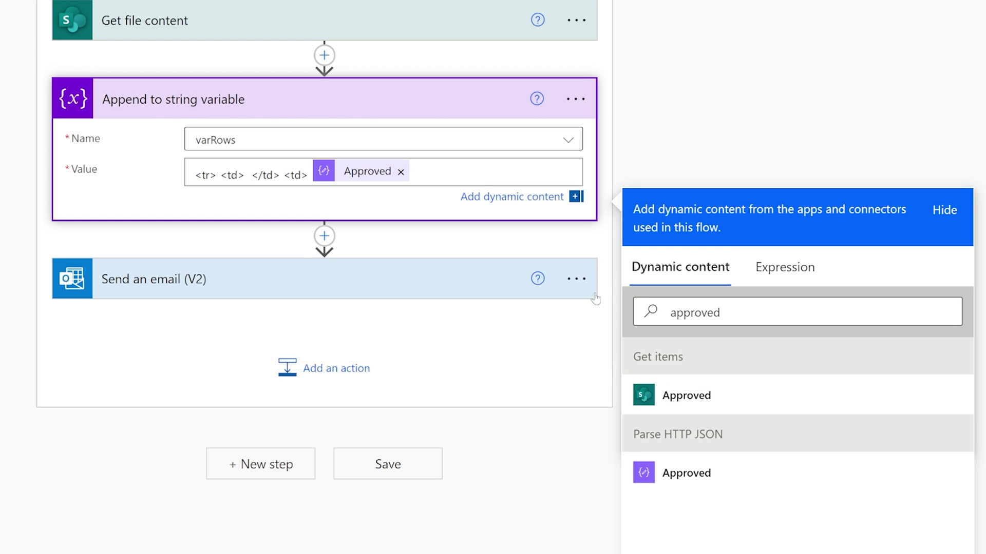
double_click(694, 312)
type("title")
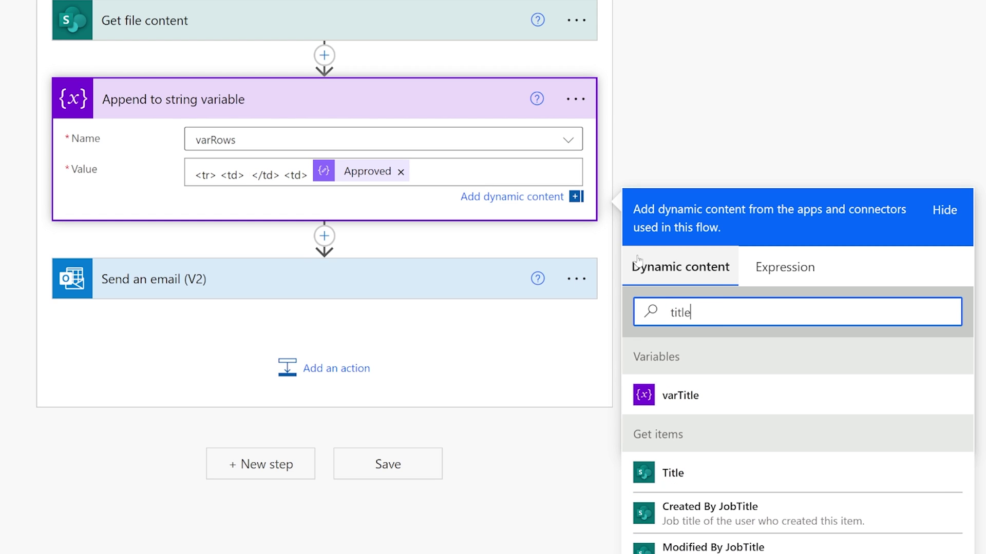
left_click(705, 476)
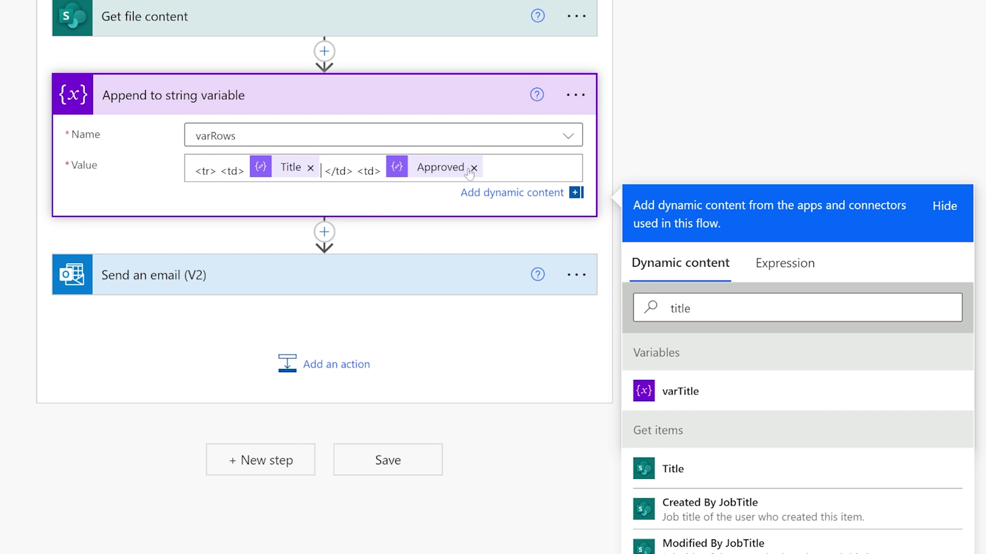
Add a cell with the parsed Classification value and a closing </td> <td>.
type("/td")
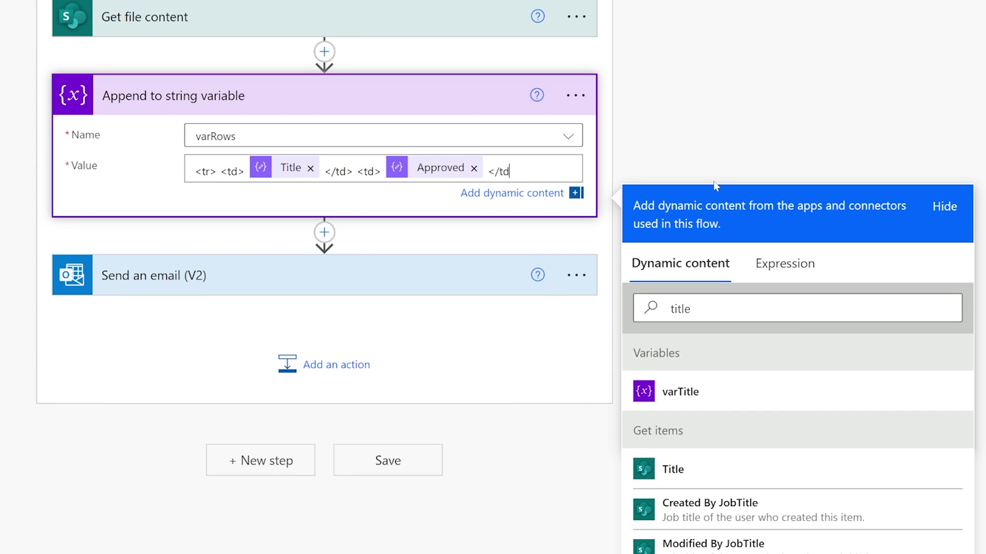
type("> <td>")
key("Tab")
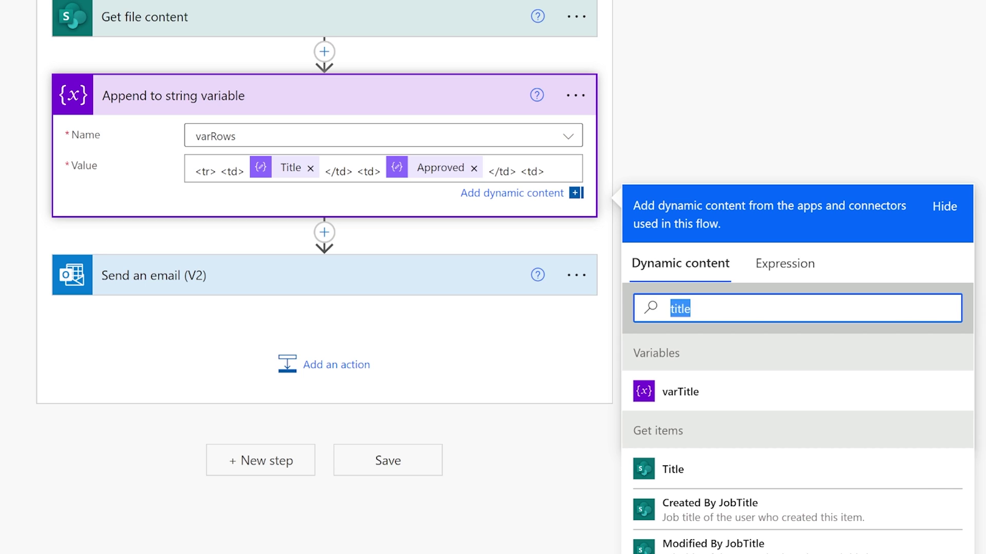
type("class")
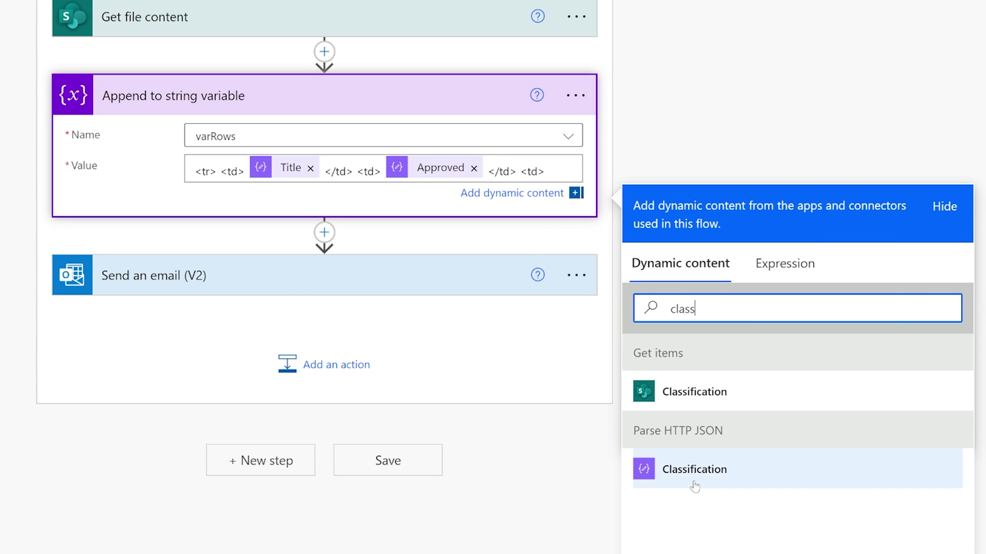
left_click(695, 483)
type("</td> ")
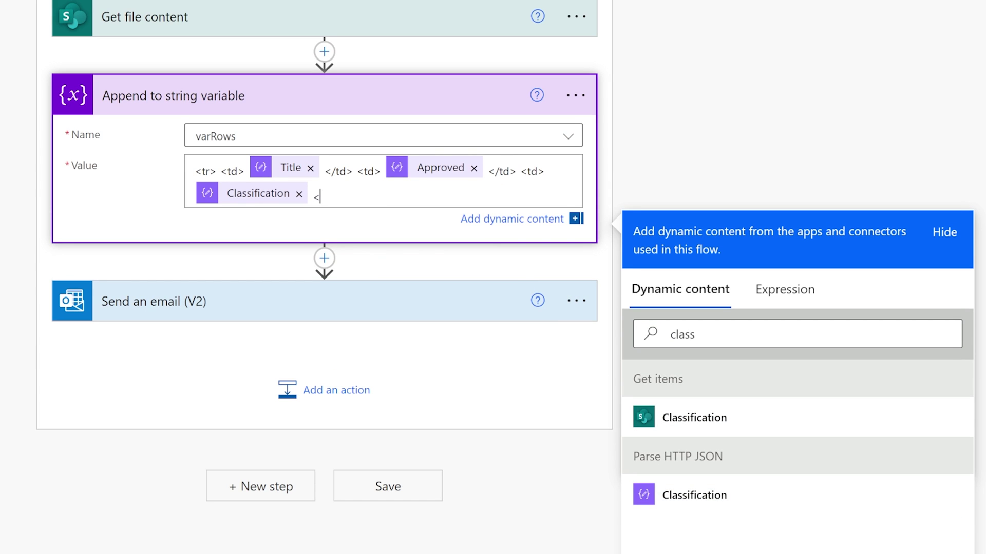
type("<td>")
double_click(846, 338)
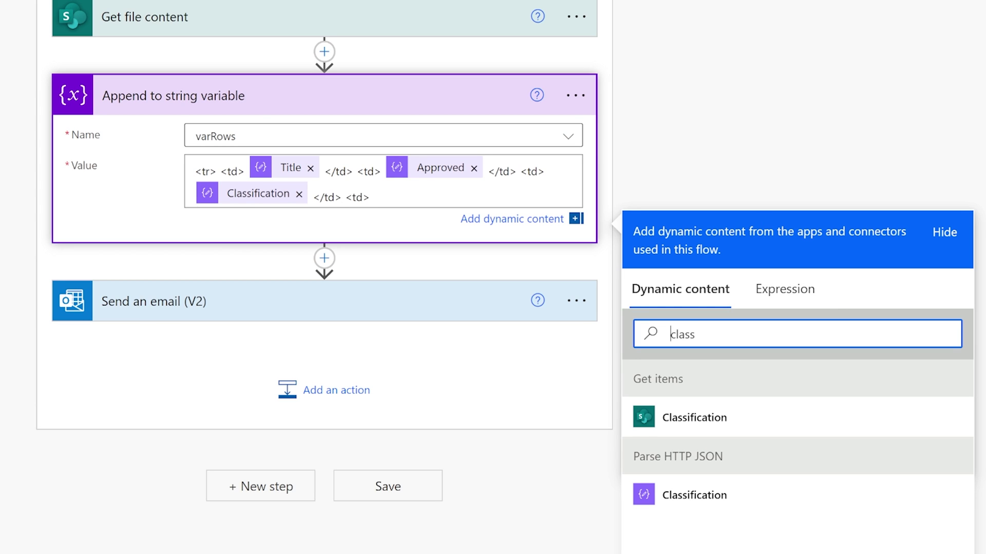
type("myspquestions.onmicrosoft.com")
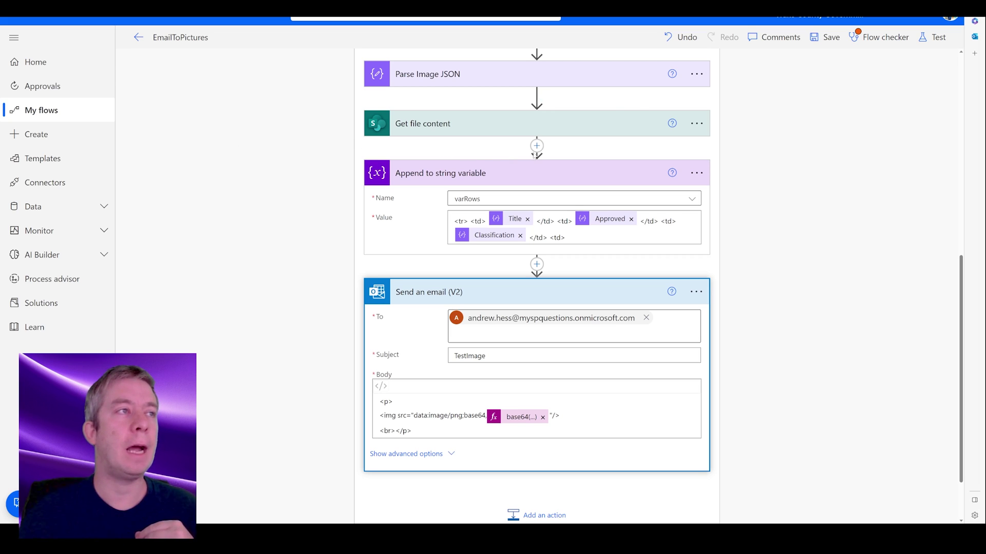
Add a Compose action after Get file content and paste the email's img tag into its Inputs.
left_click(537, 147)
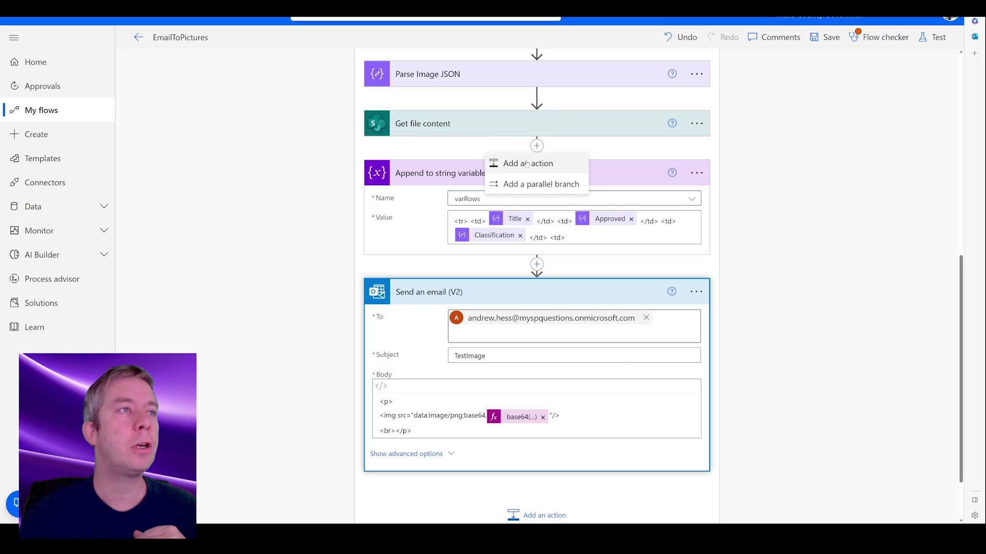
left_click(528, 161)
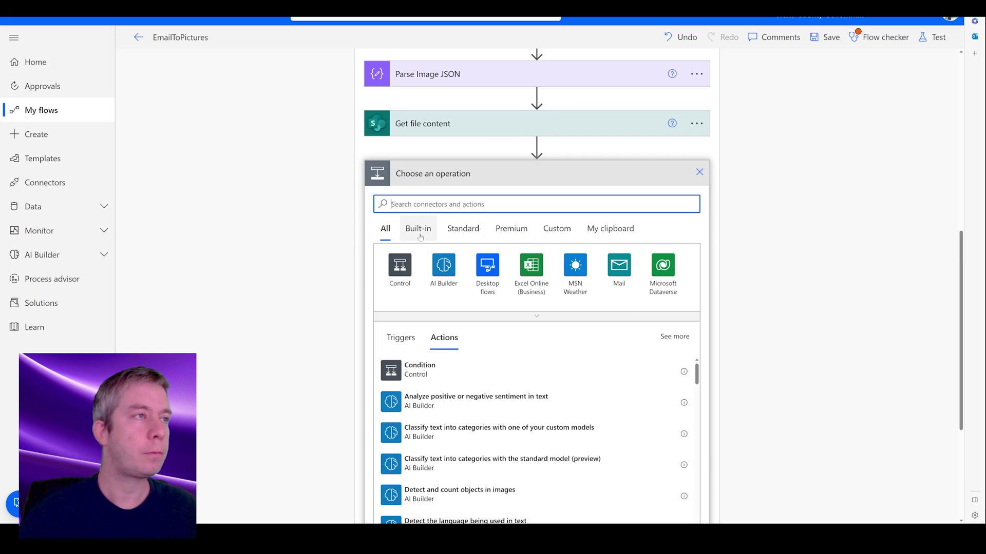
type("compose")
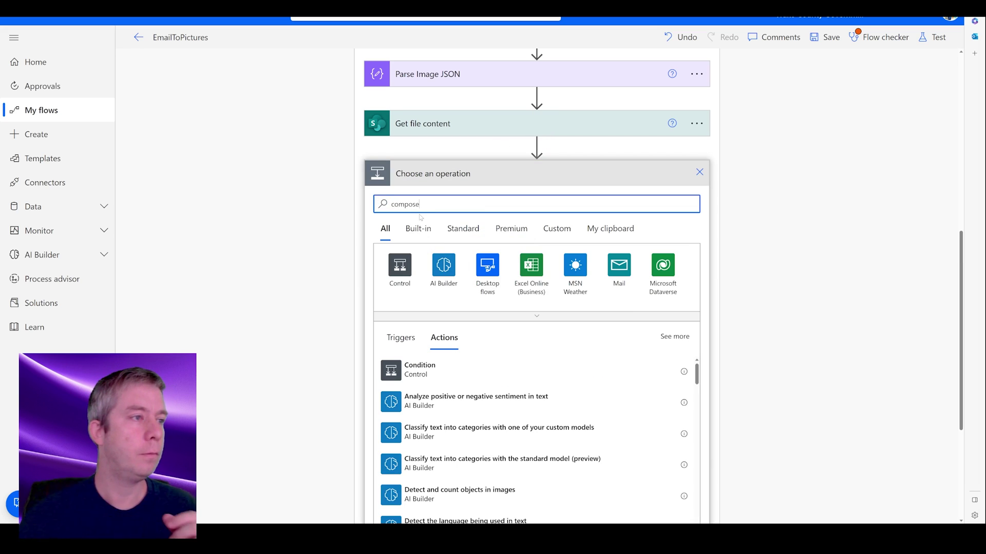
left_click(444, 364)
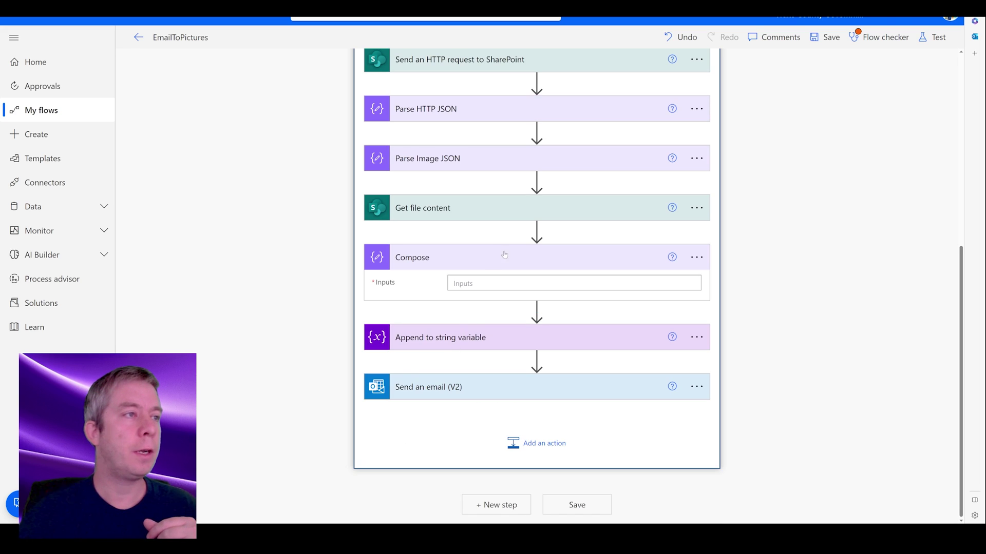
left_click(452, 390)
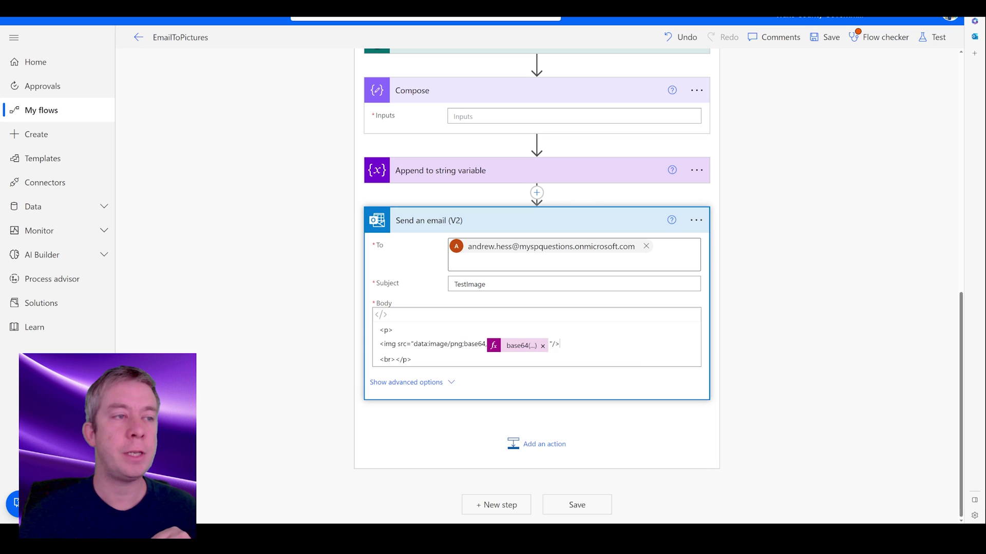
left_click_drag(560, 345, 380, 345)
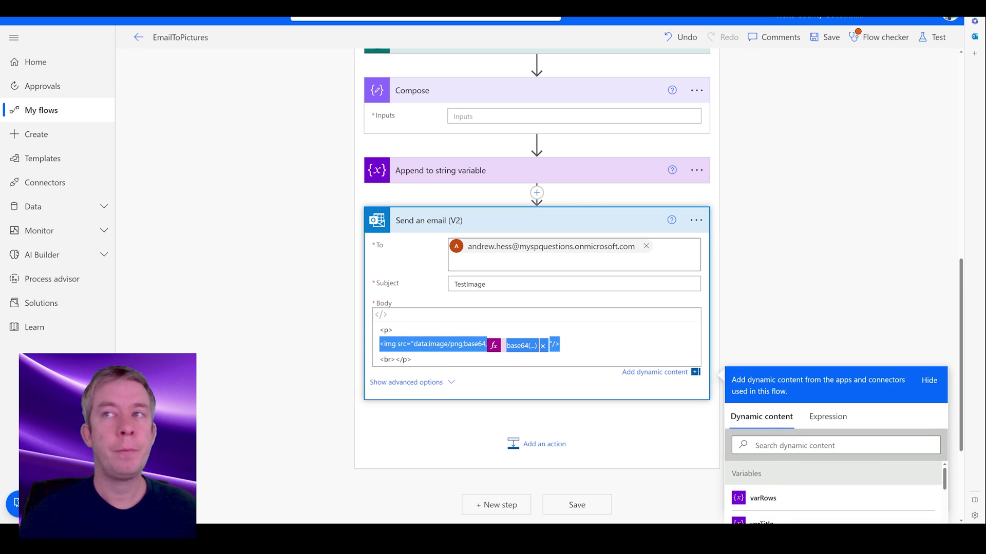
key("ctrl+c")
left_click(574, 116)
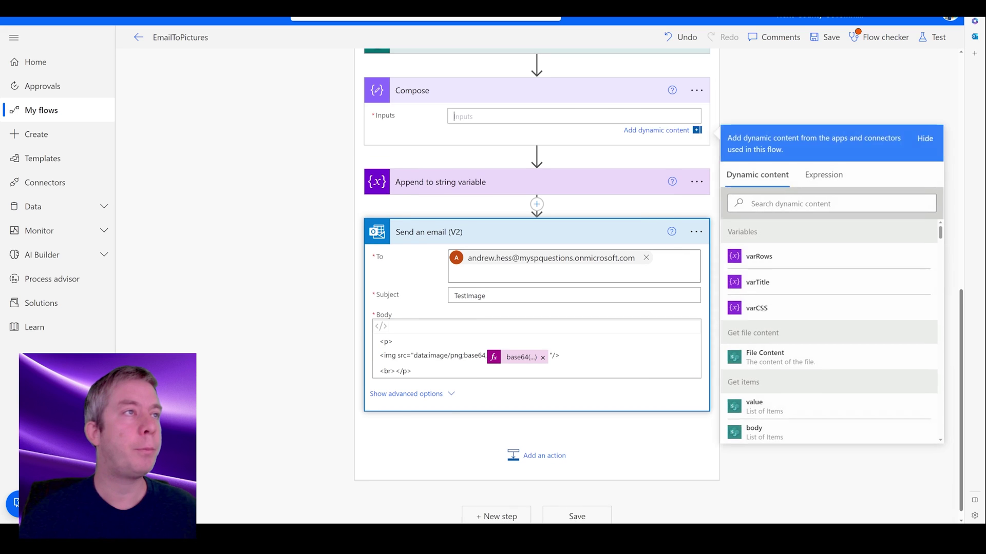
key("ctrl+v")
left_click(767, 97)
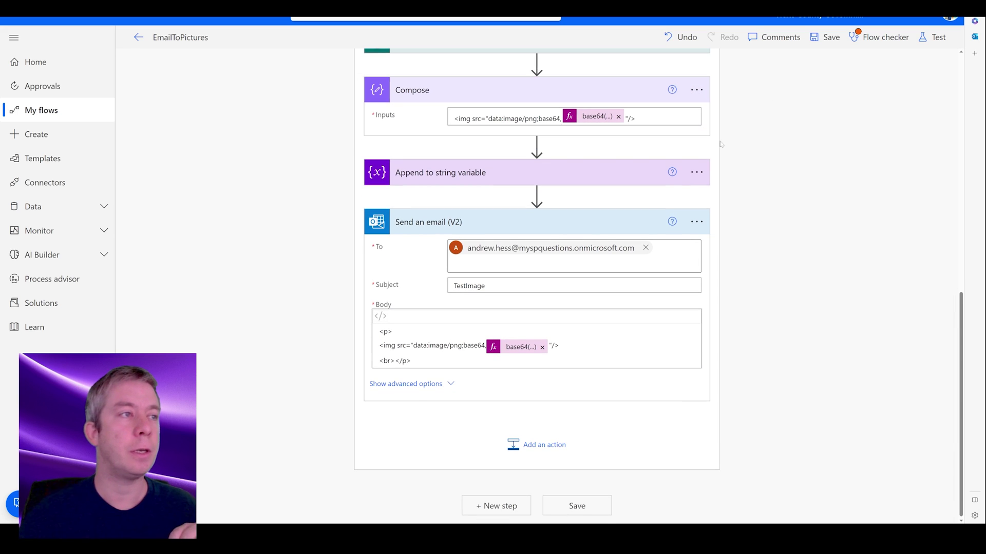
Append the Compose Outputs and /td to the varRows row value.
left_click(451, 177)
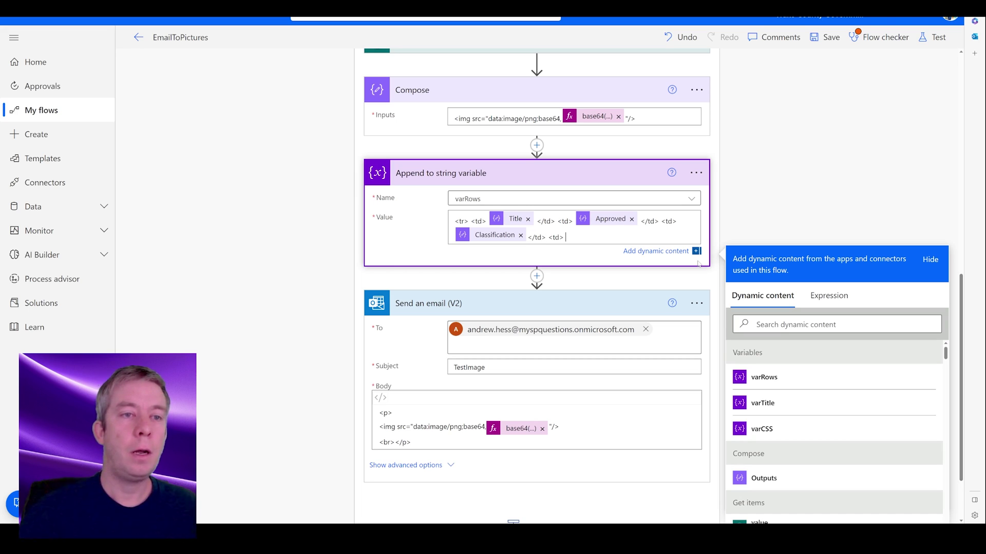
left_click(792, 477)
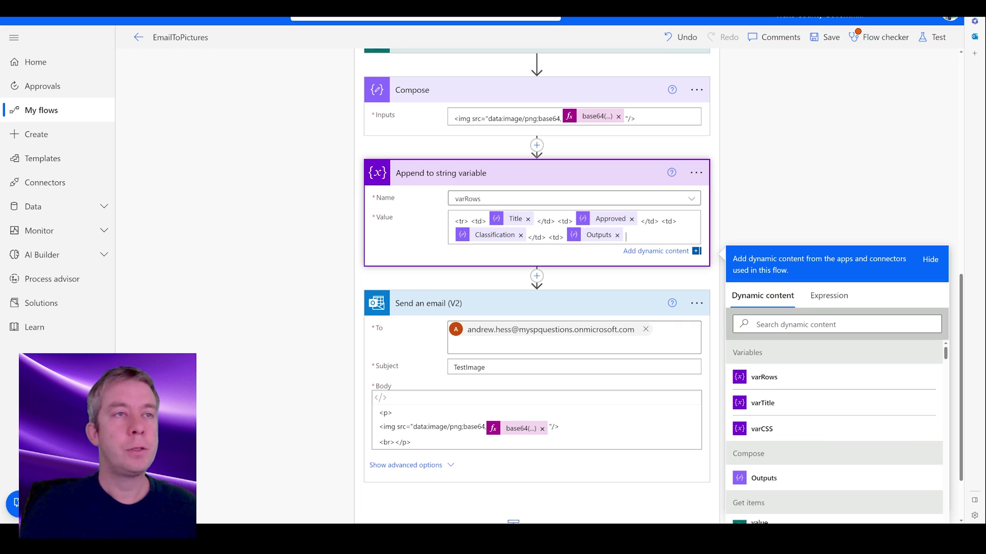
type("/td>")
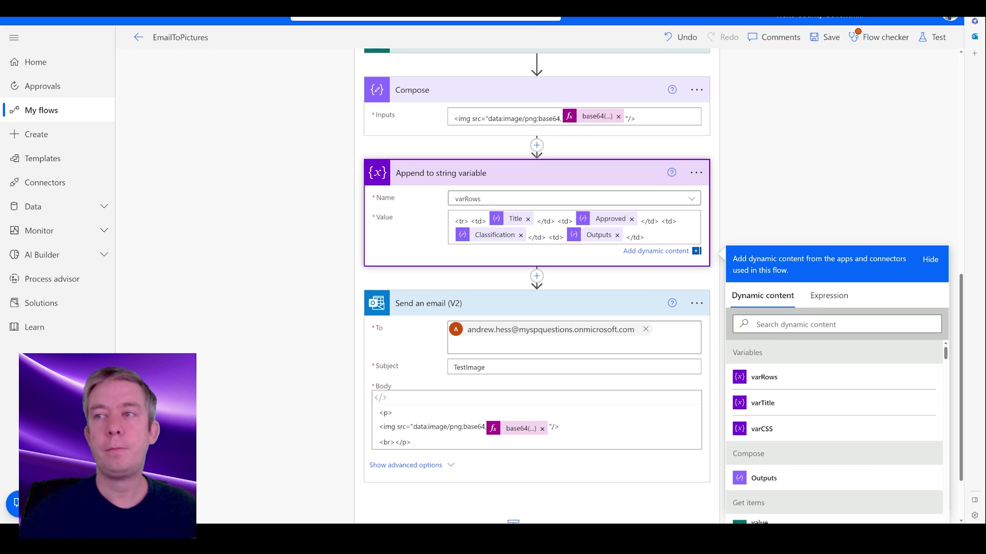
left_click(461, 186)
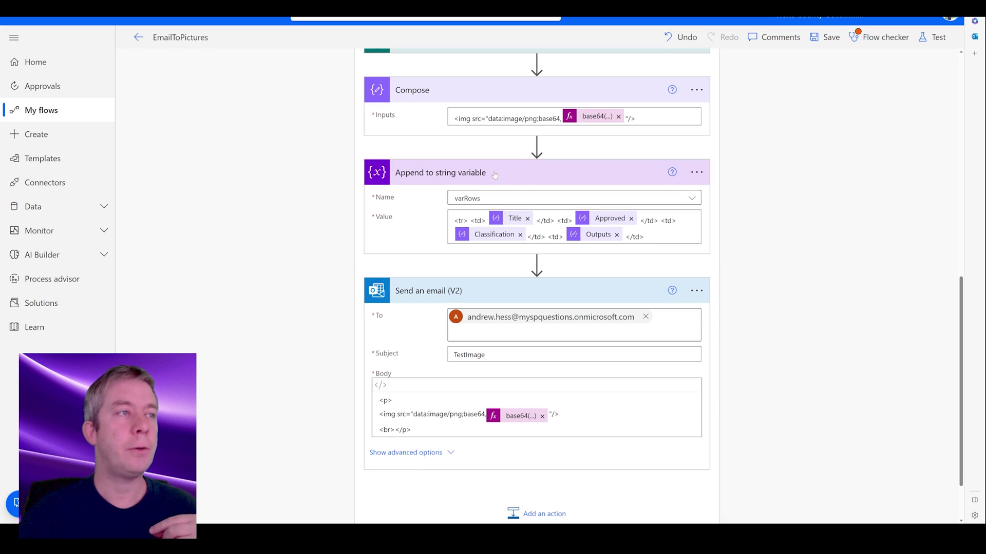
Move the Send an email (V2) action out of Apply to each so it follows the loop.
scroll(480, 334, "down", 2)
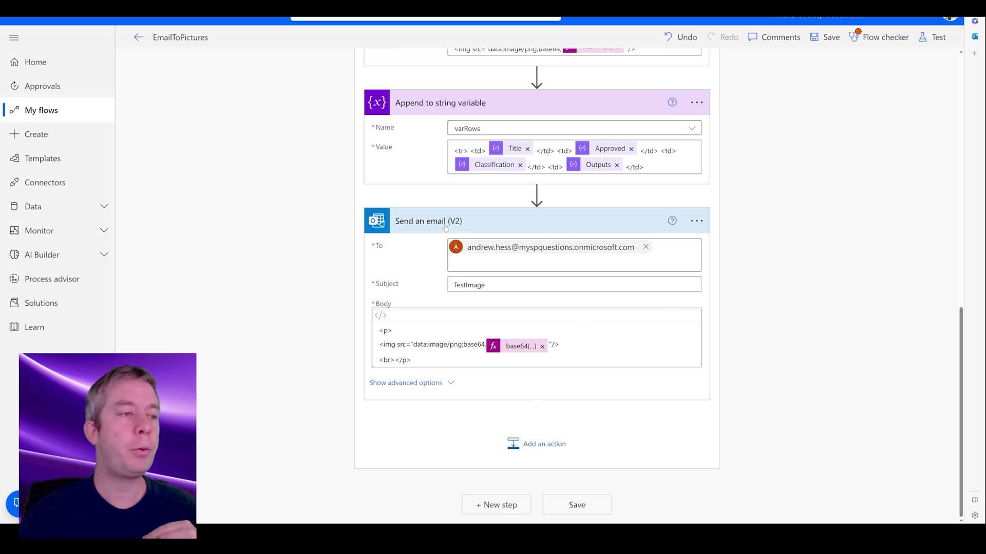
scroll(626, 276, "up", 6)
scroll(626, 276, "down", 1)
scroll(528, 231, "up", 8)
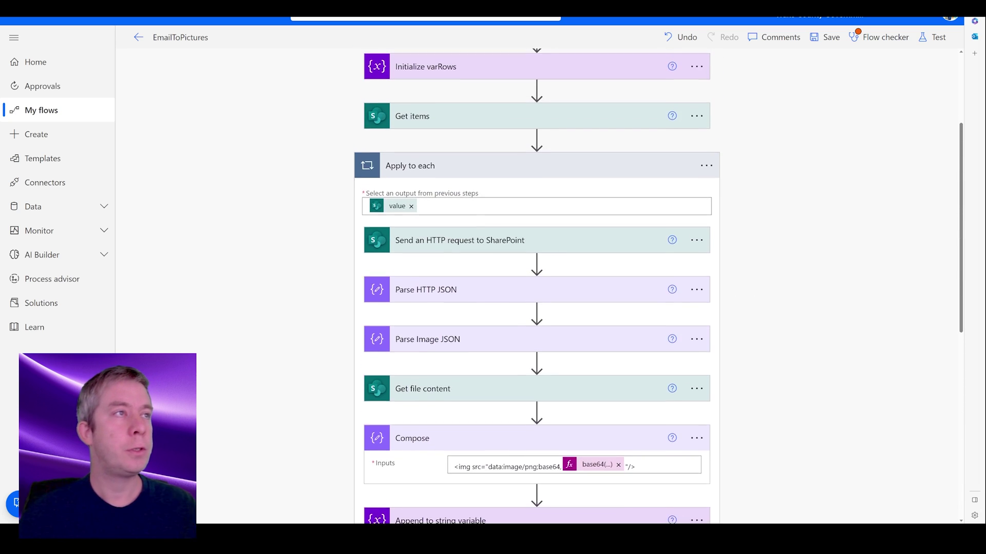
left_click(434, 178)
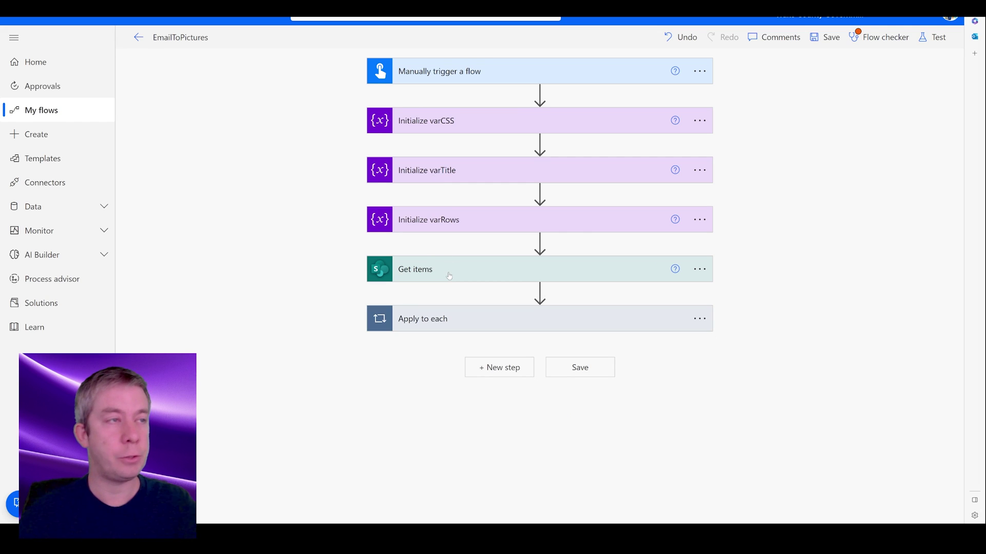
key("ctrl+minus")
key("ctrl+minus")
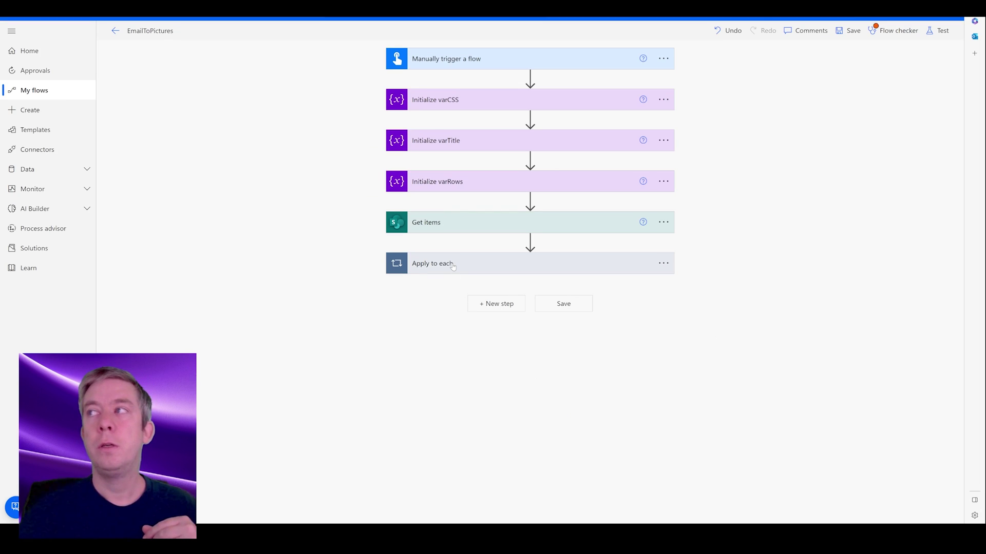
left_click(453, 266)
scroll(462, 283, "down", 7)
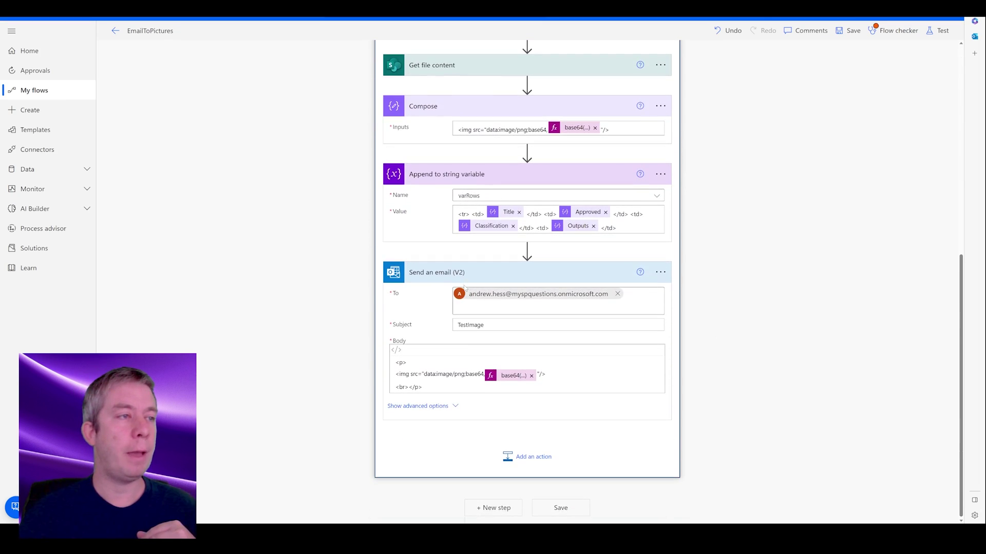
left_click_drag(463, 286, 470, 487)
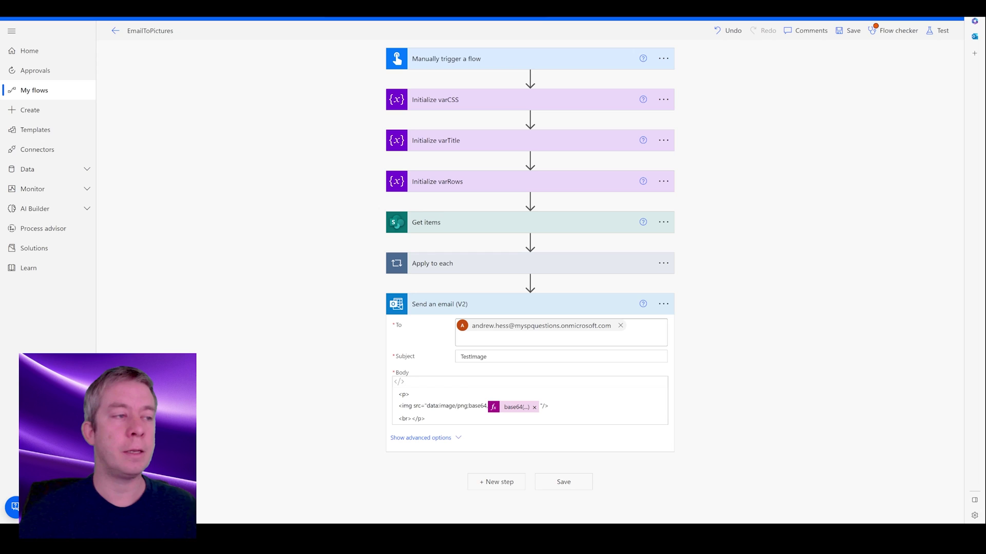
Replace the email body's img tag line with the varCSS, varTitle and varRows tokens.
left_click_drag(549, 406, 399, 406)
key("BackSpace")
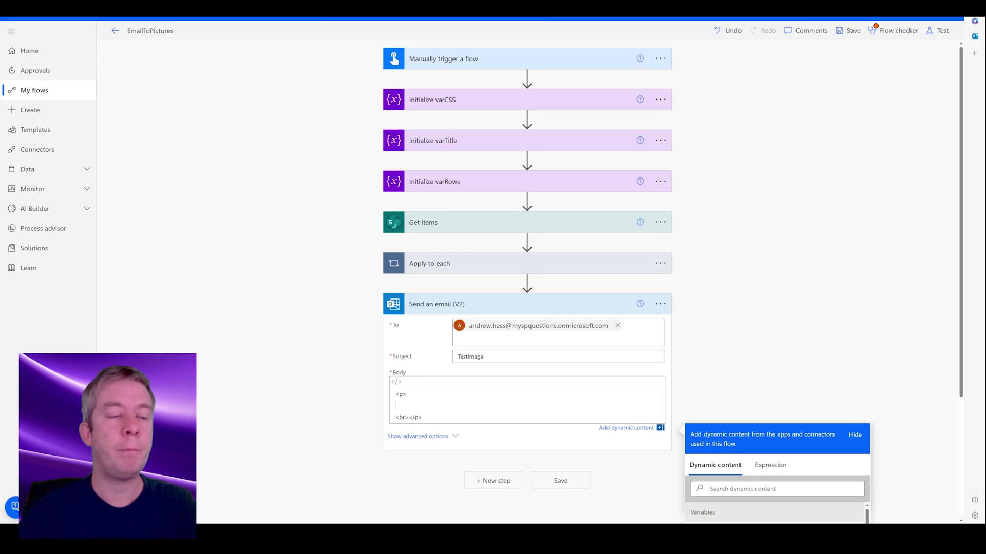
left_click(714, 411)
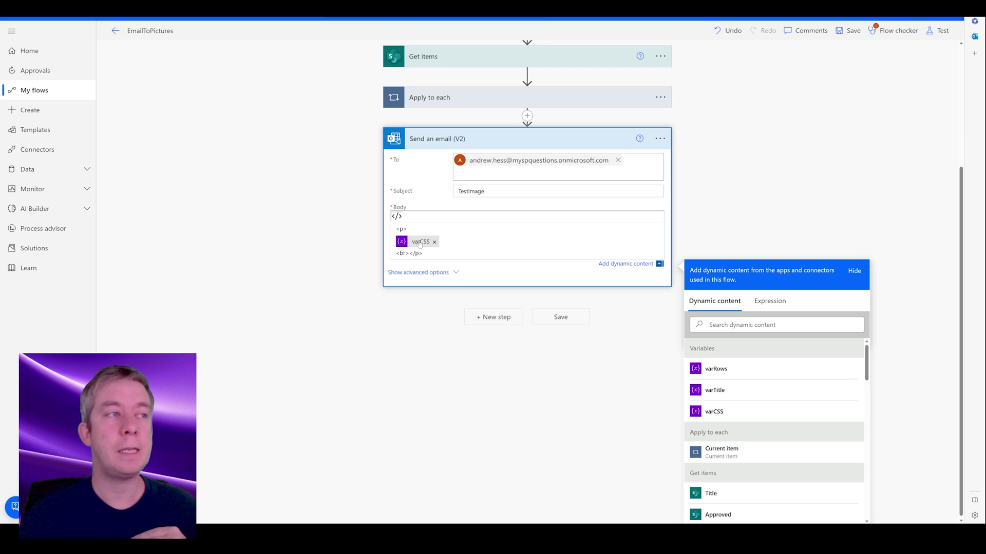
left_click(732, 394)
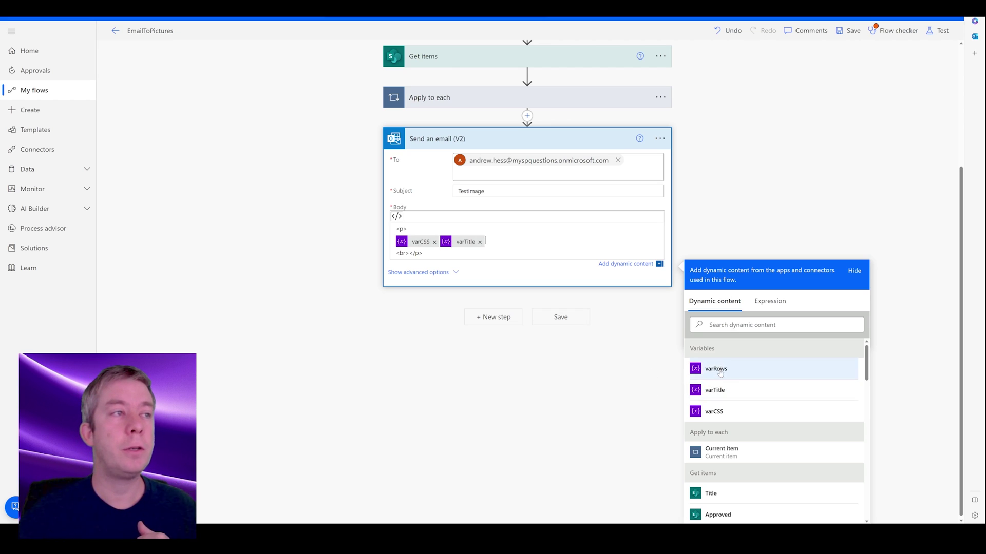
left_click(718, 371)
left_click(738, 218)
Review the Get items and Apply to each steps, leaving both collapsed.
scroll(738, 218, "up", 3)
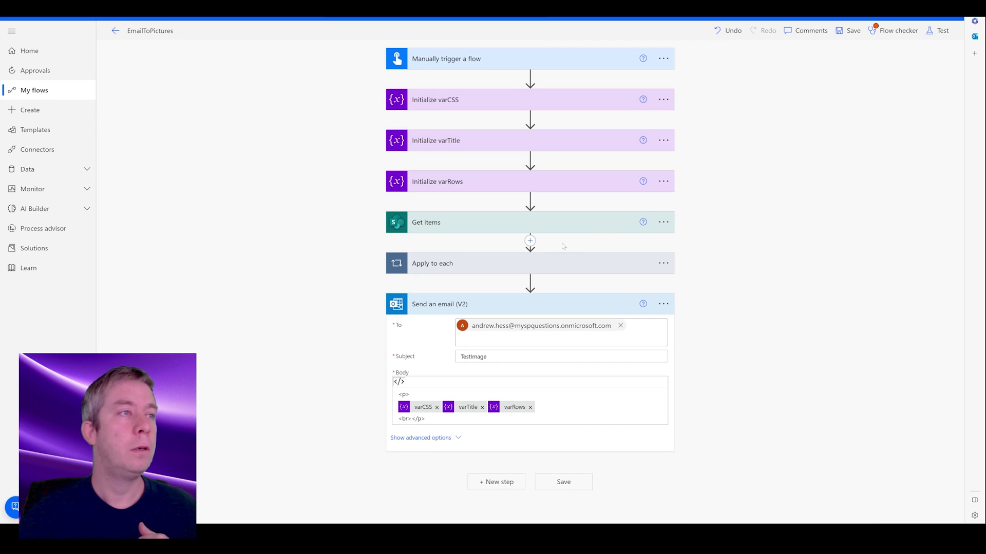
left_click(451, 229)
left_click(451, 228)
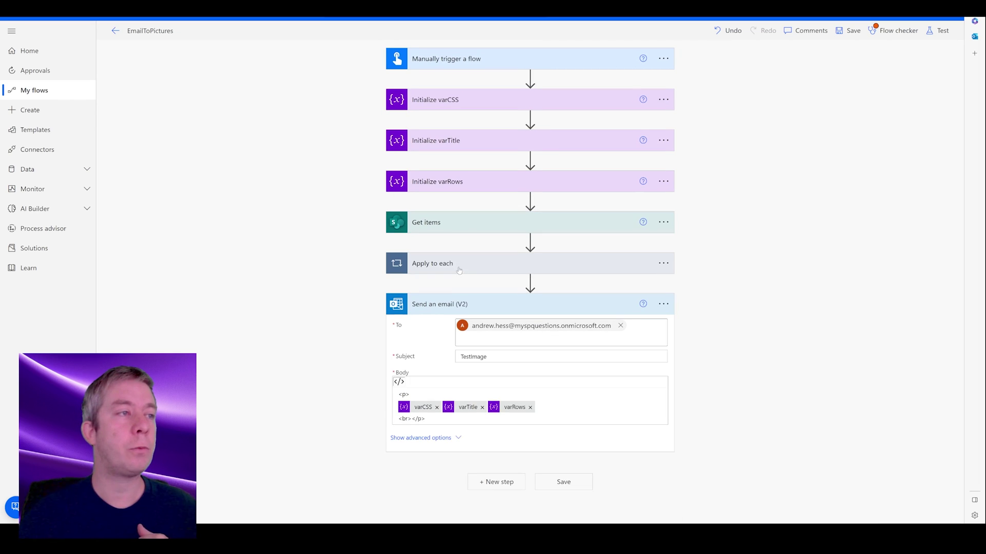
left_click(459, 267)
scroll(467, 352, "down", 4)
scroll(467, 353, "down", 3)
scroll(448, 277, "up", 7)
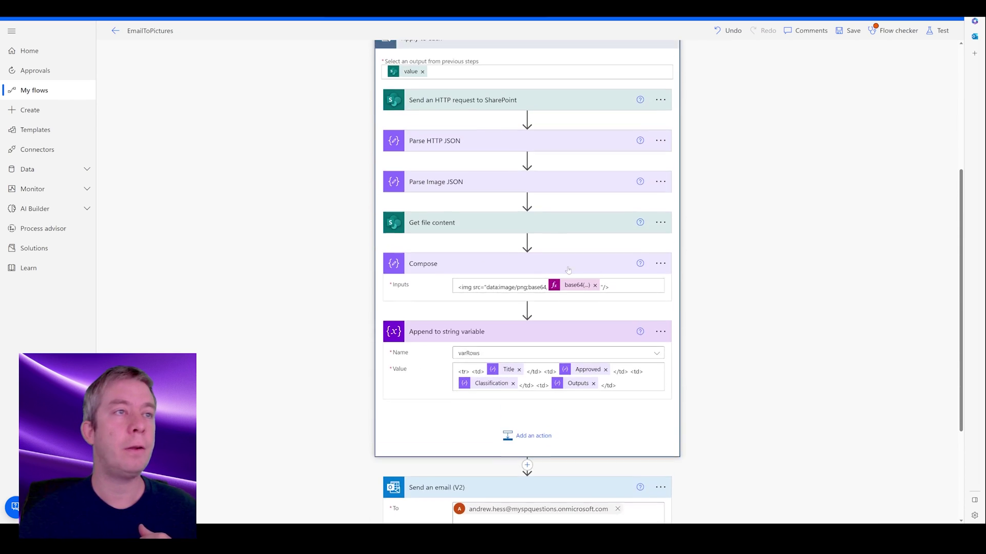
left_click(448, 275)
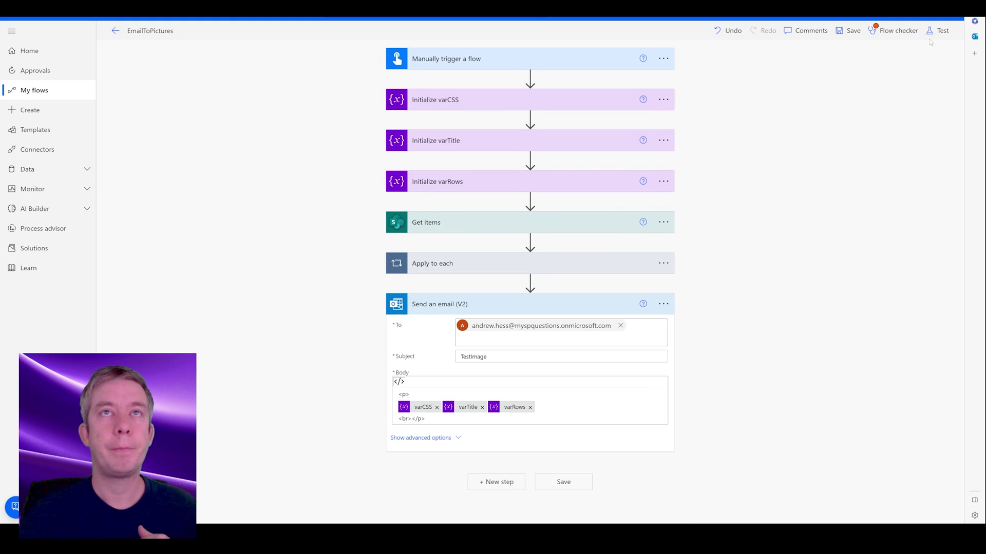
Save the flow and start a manually triggered test run.
left_click(938, 31)
left_click(794, 82)
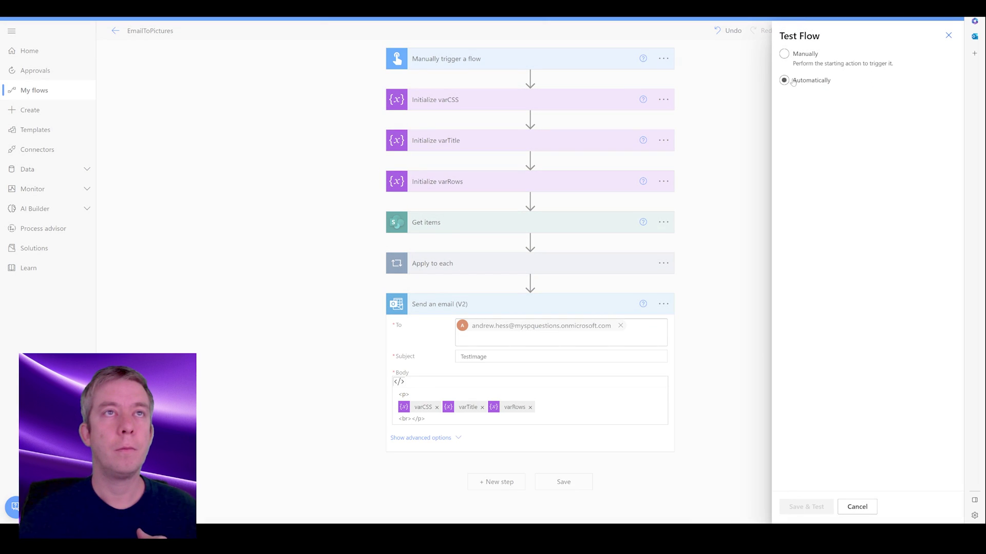
left_click(813, 115)
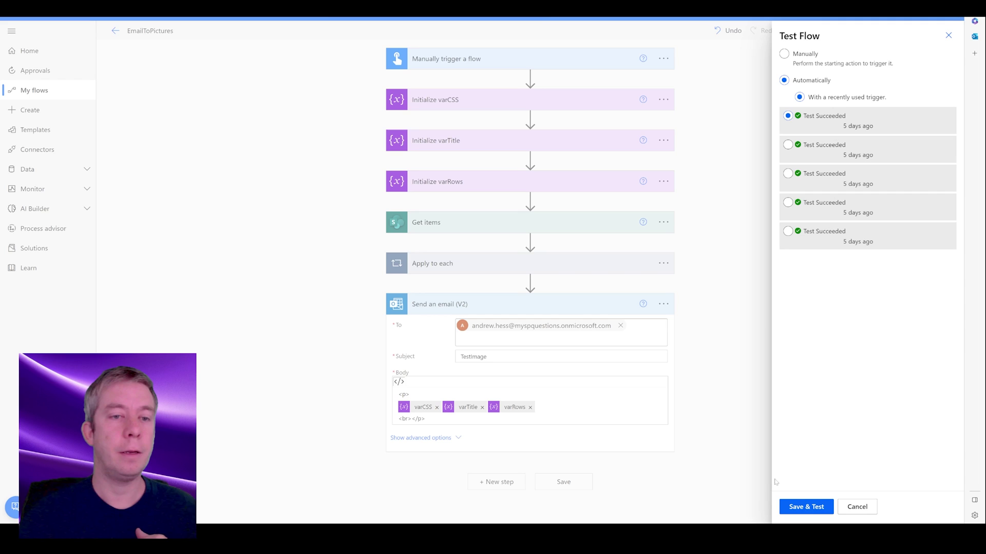
left_click(784, 54)
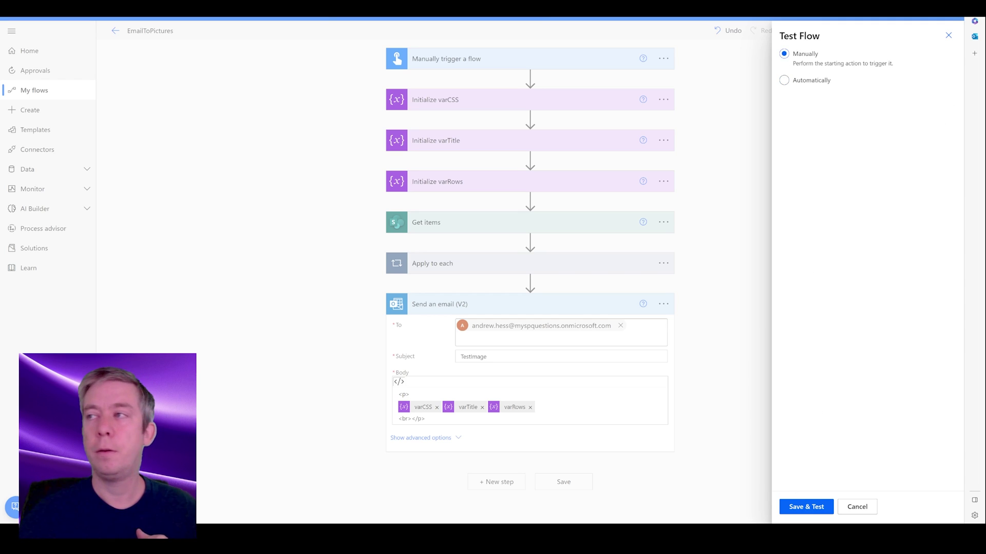
left_click(792, 516)
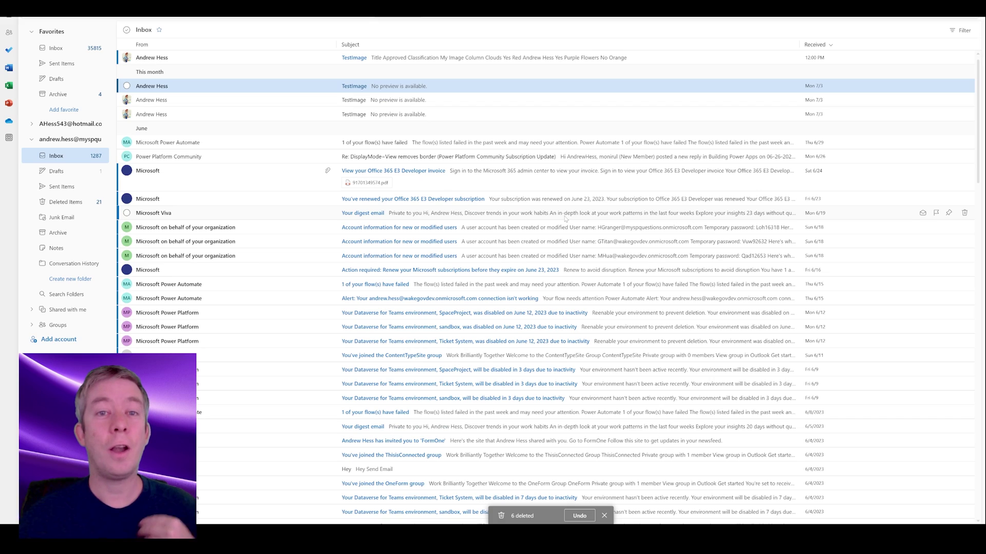
Open the newest TestImage email and scroll through its unevenly sized table images.
left_click(288, 57)
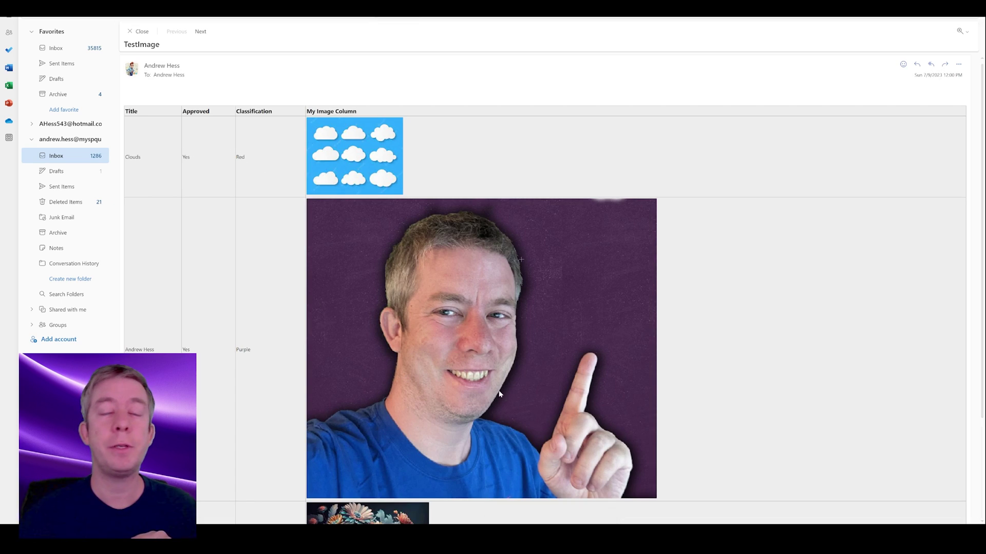
scroll(341, 271, "down", 3)
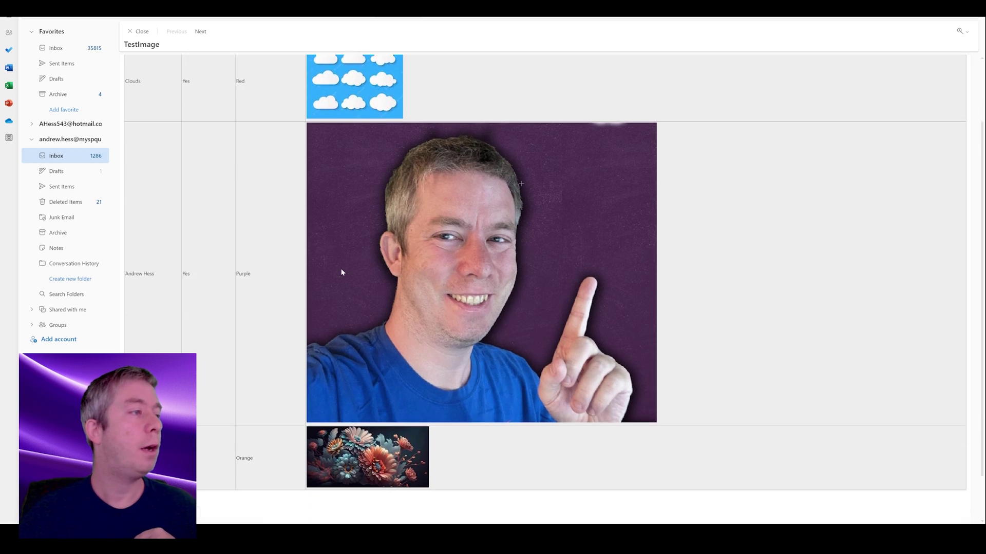
scroll(378, 122, "up", 3)
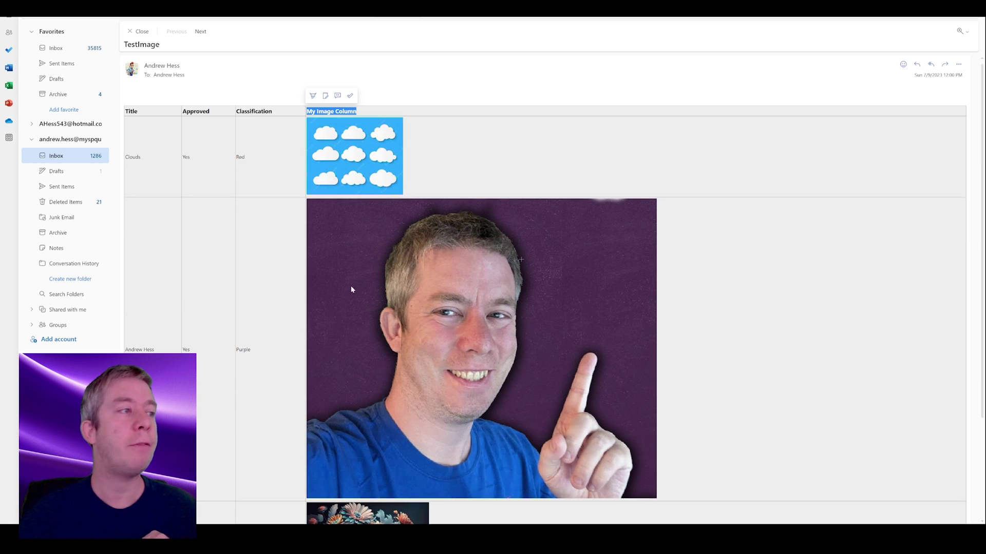
scroll(335, 421, "down", 3)
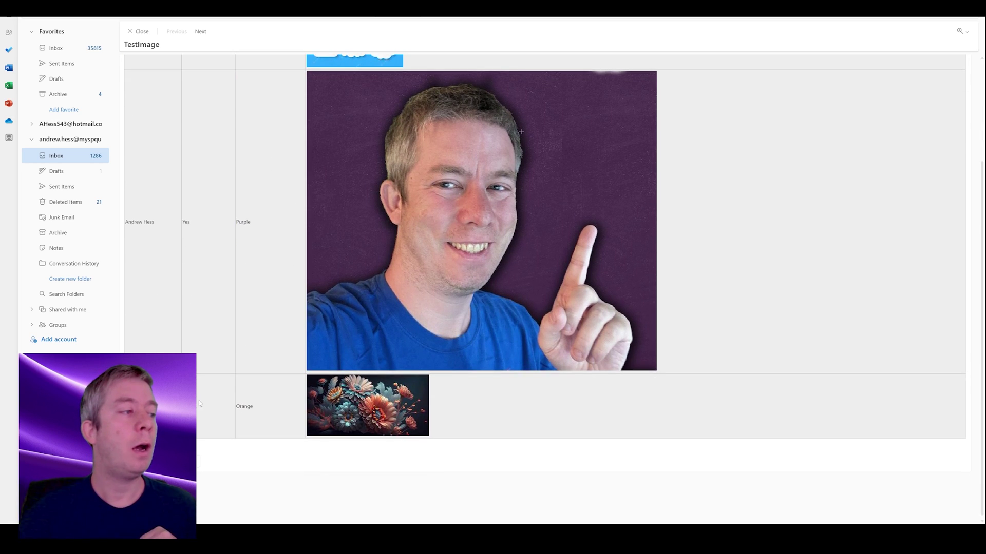
scroll(214, 232, "up", 3)
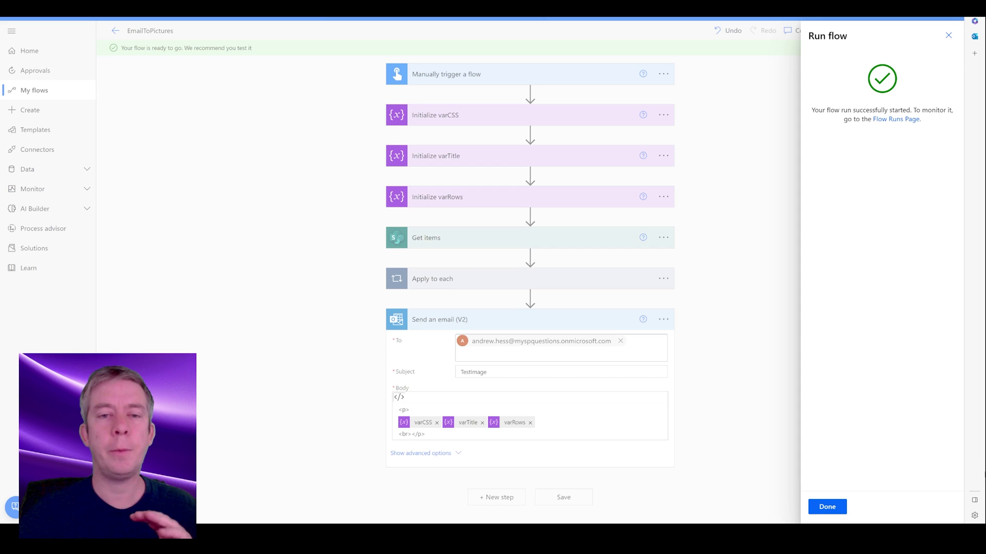
Add width="100" height="100" to the img tag in the Compose step.
left_click(820, 508)
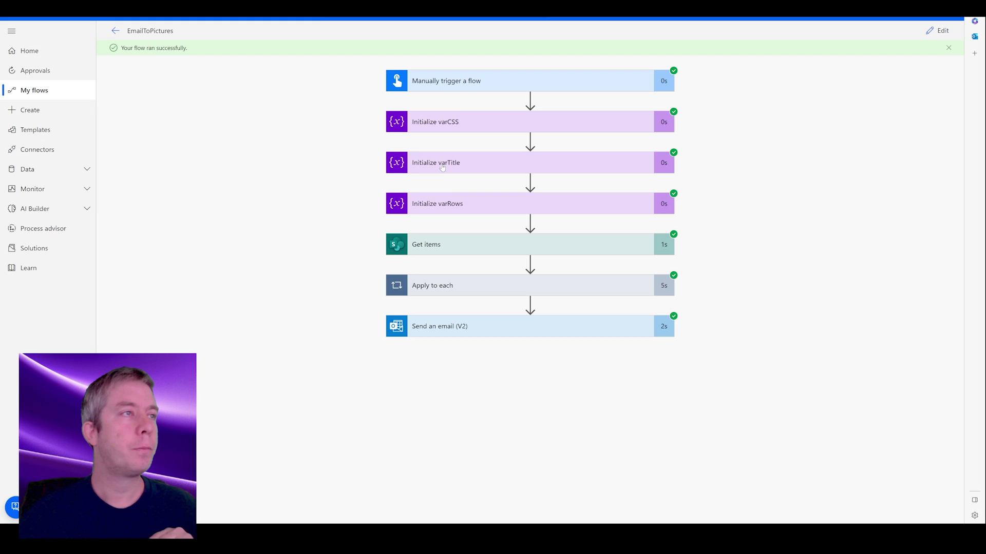
left_click(445, 211)
left_click(443, 205)
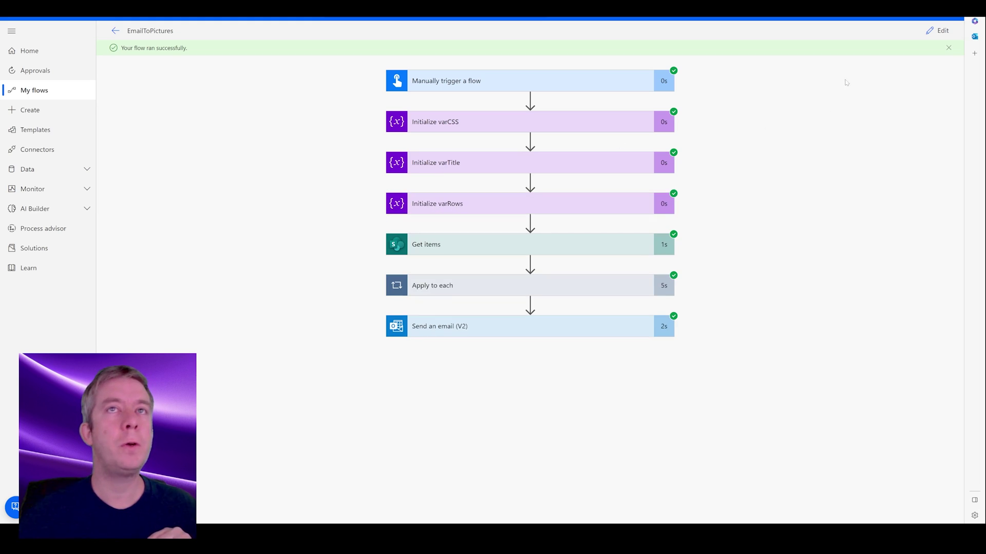
left_click(939, 30)
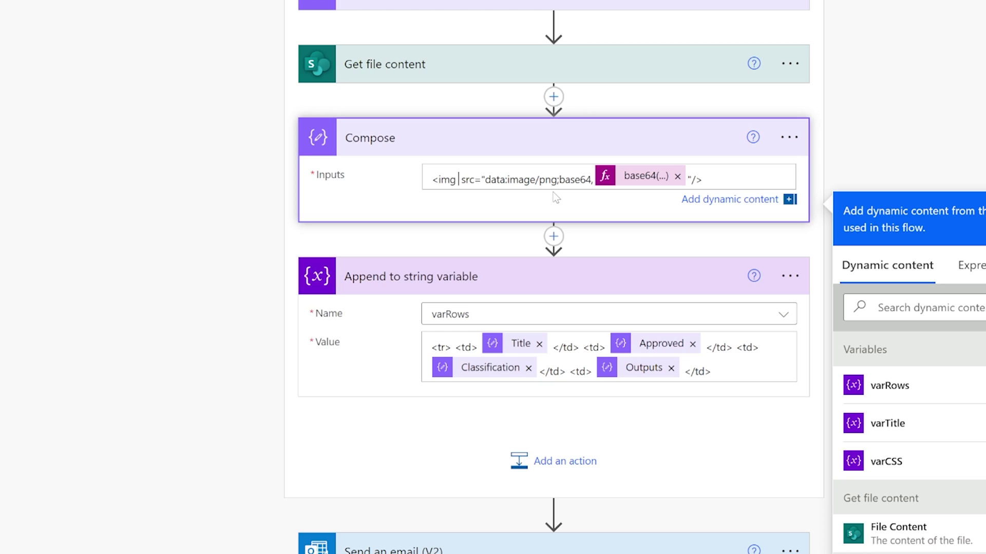
type("width=")
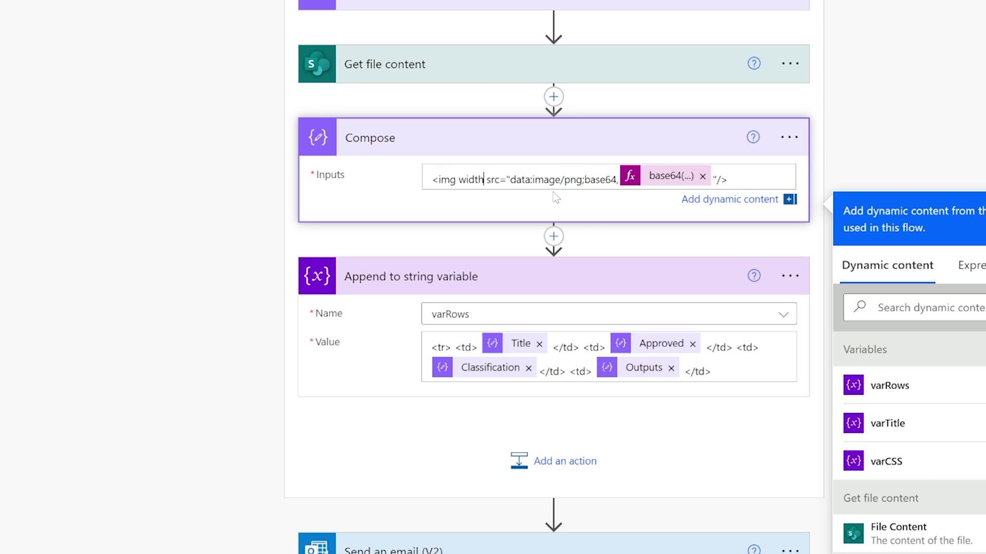
type("\"")
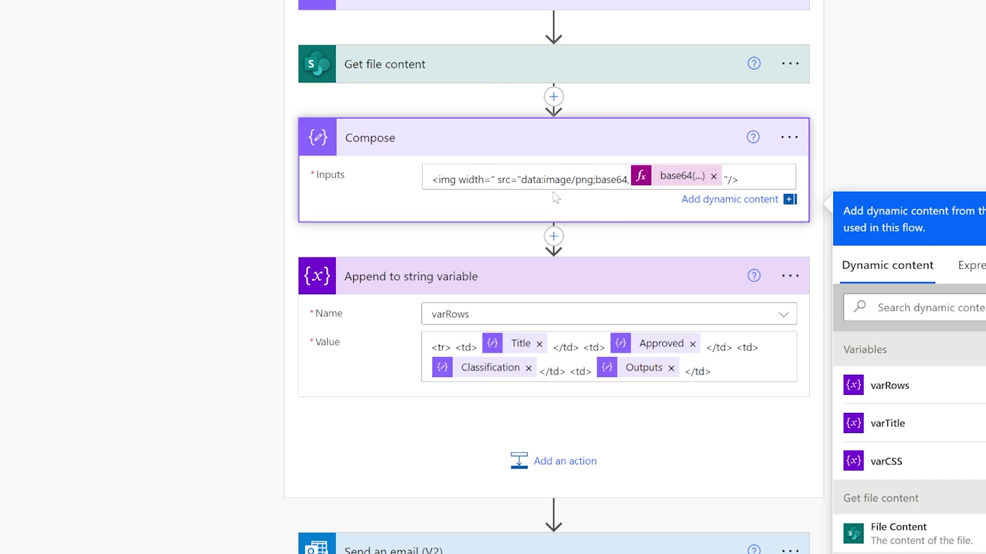
type("100\" height")
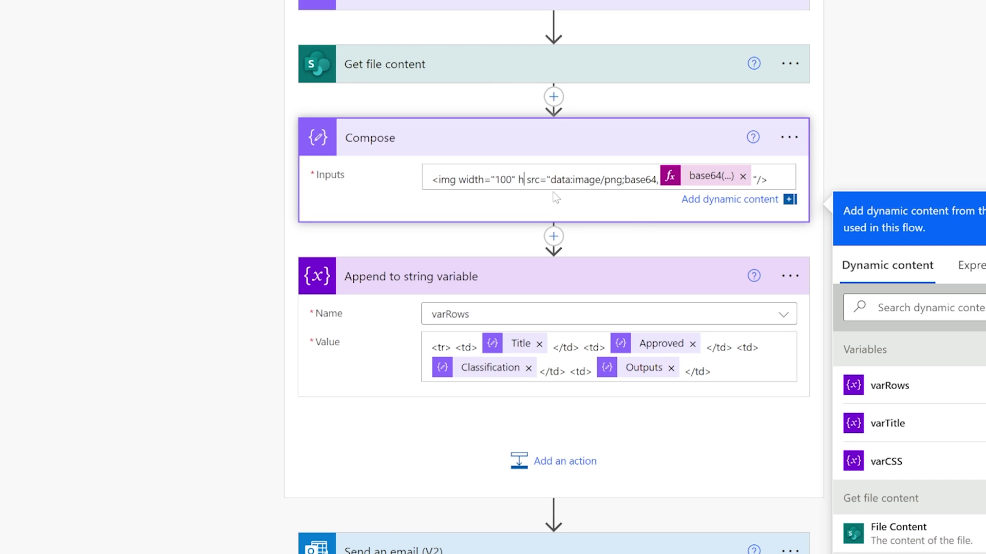
type("=\"10")
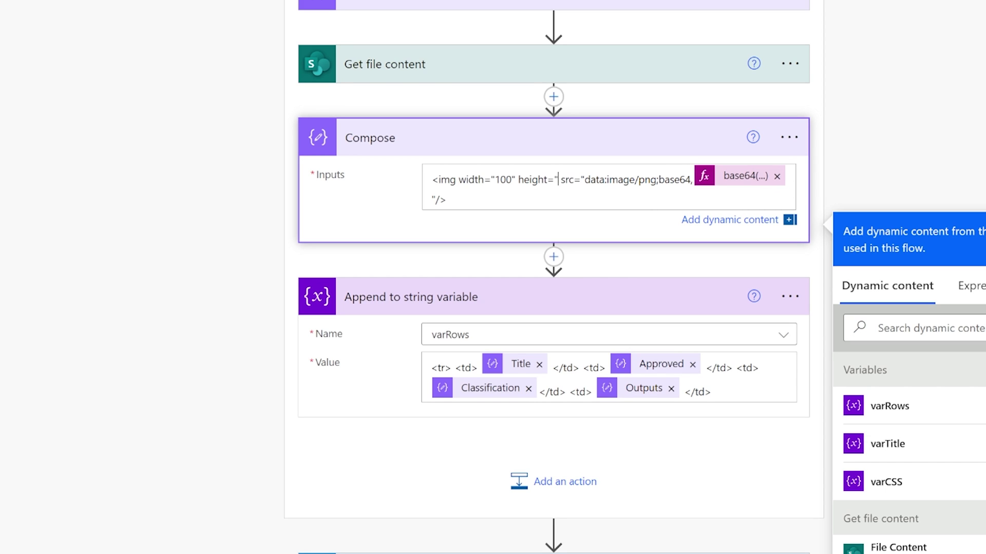
type("0\"")
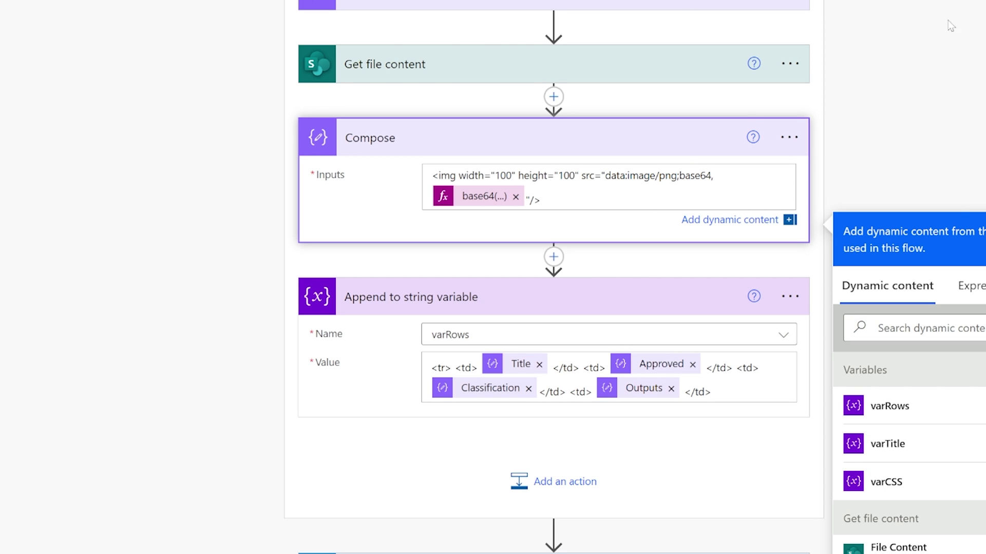
left_click(956, 207)
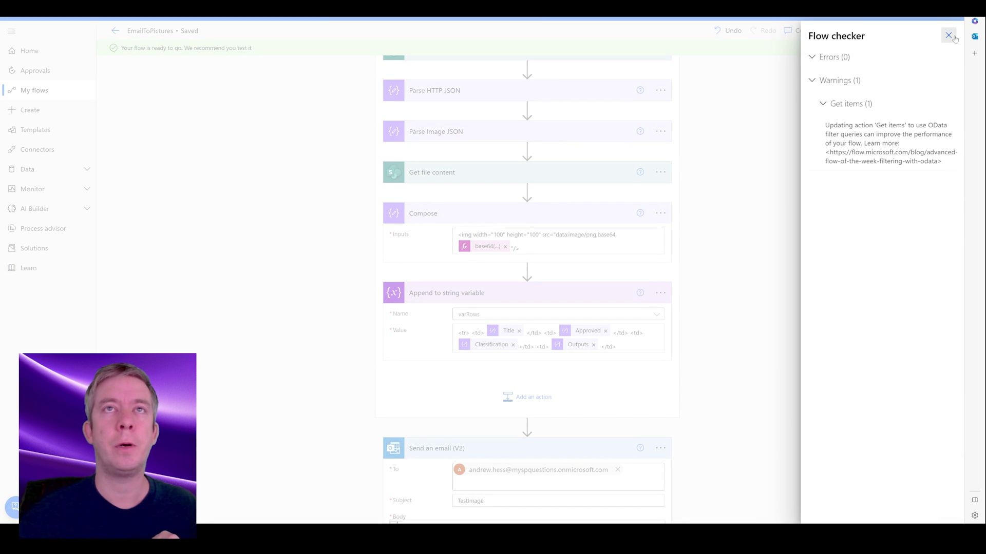
Close the flow checker results and confirm the new test run.
left_click(948, 36)
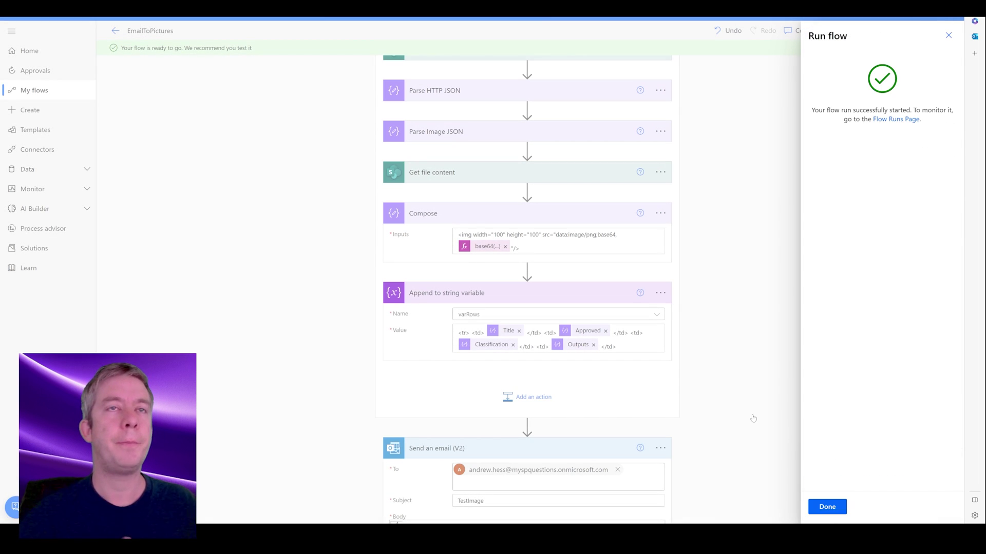
left_click(837, 508)
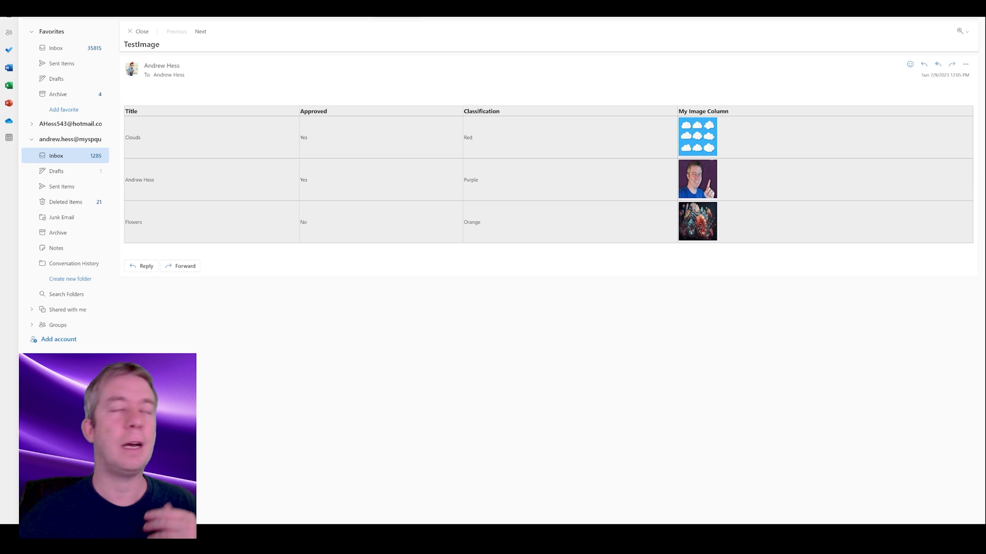
Select the Clouds title text in the TestImage email, then clear the selection.
left_click_drag(128, 121, 223, 150)
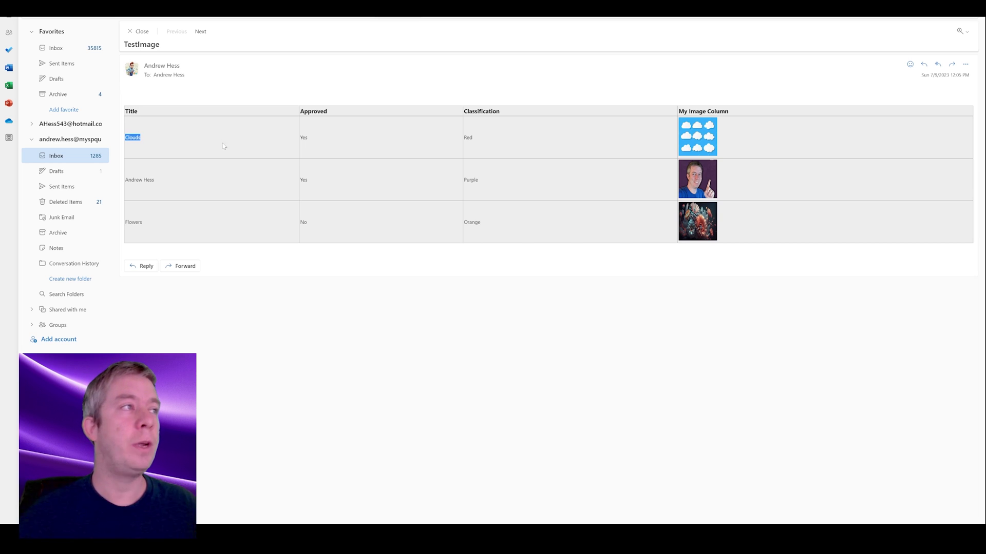
left_click(345, 148)
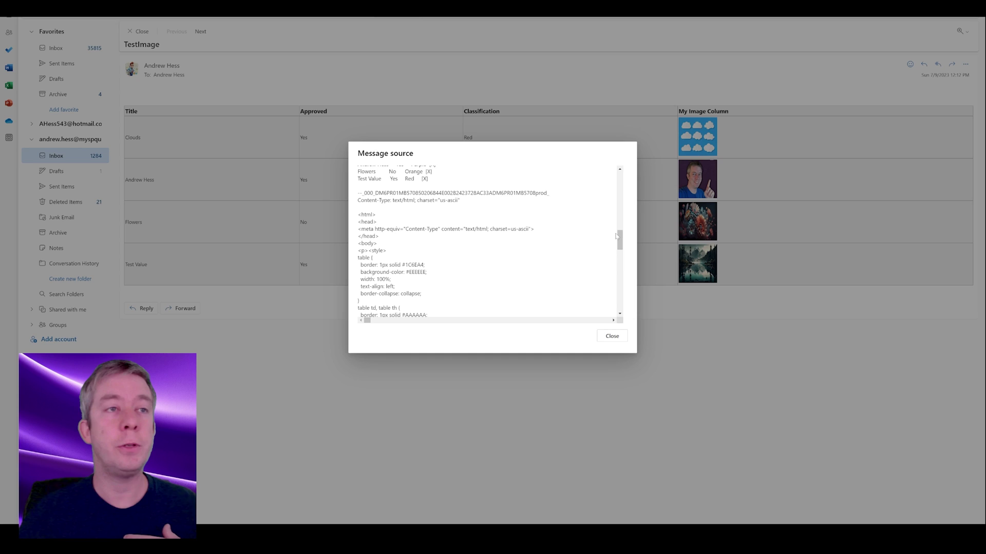
Check the table HTML for width="100" height="100" image tags, then close the message source.
left_click_drag(620, 236, 620, 240)
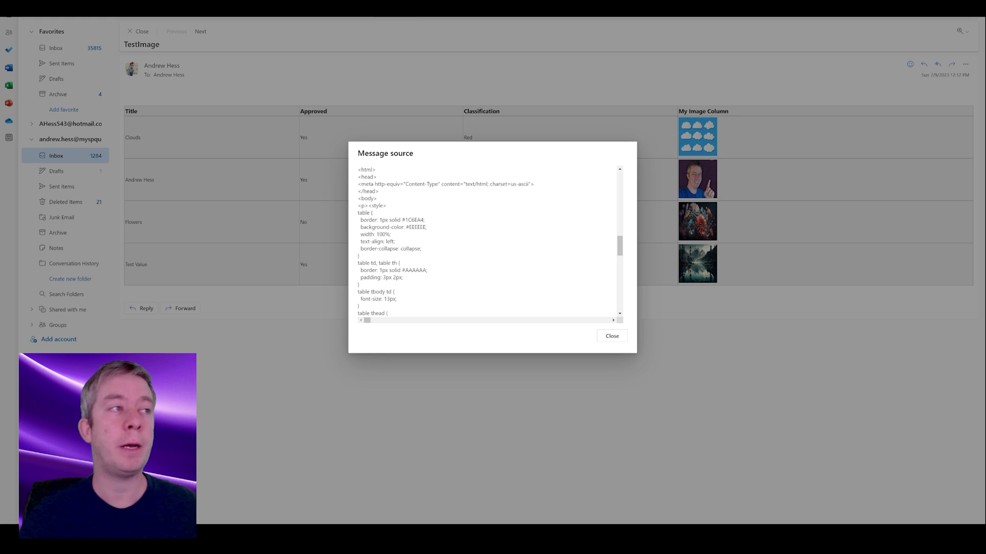
scroll(359, 206, "down", 5)
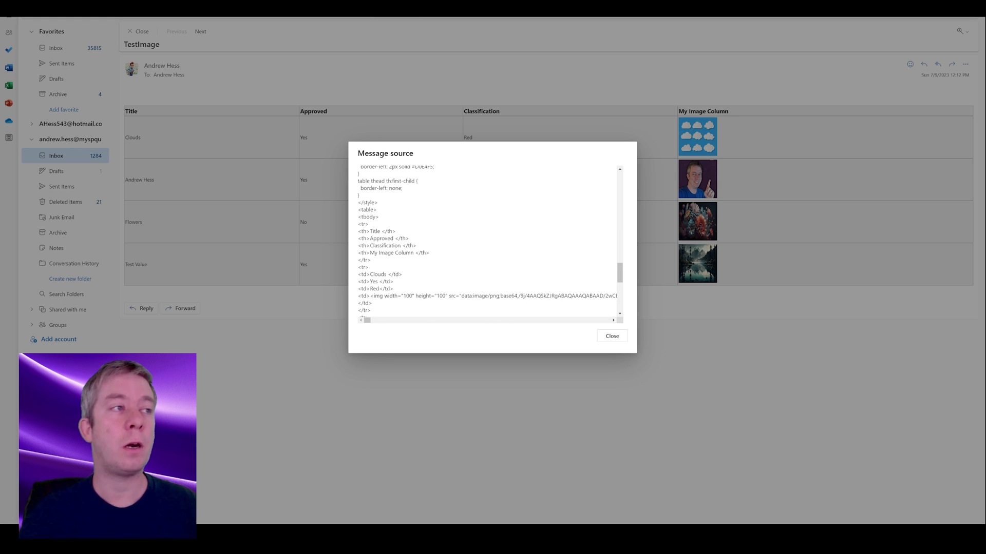
left_click_drag(358, 202, 429, 253)
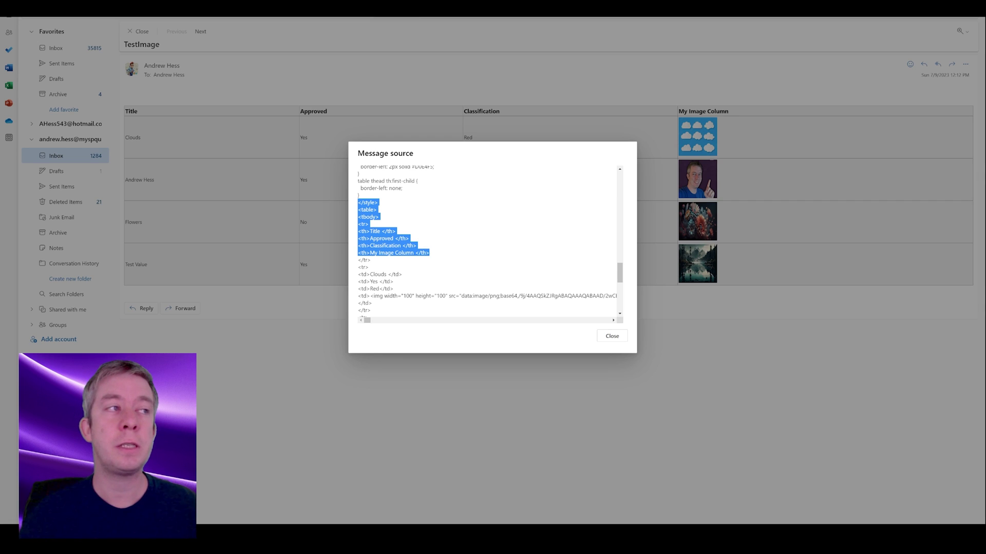
left_click(429, 253)
scroll(488, 241, "down", 2)
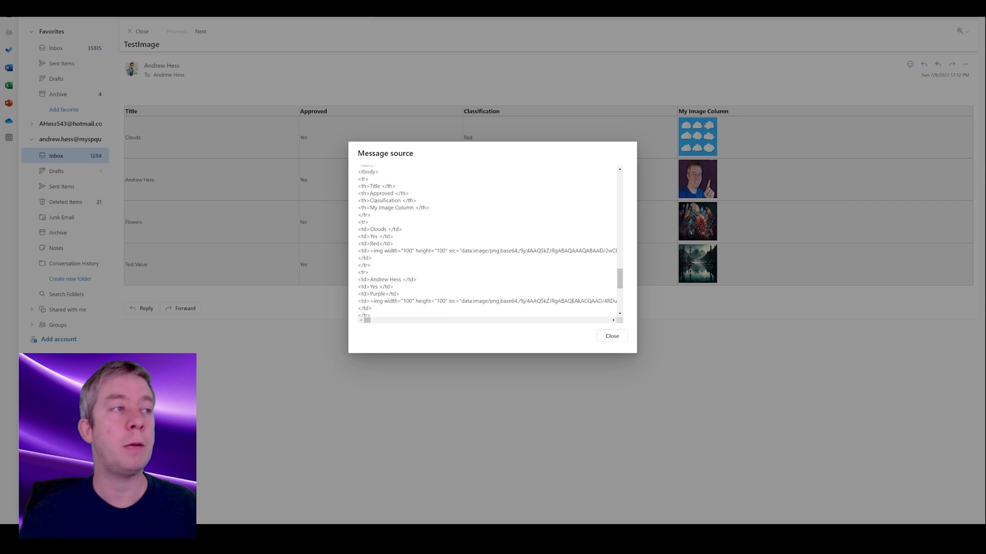
left_click_drag(358, 229, 506, 251)
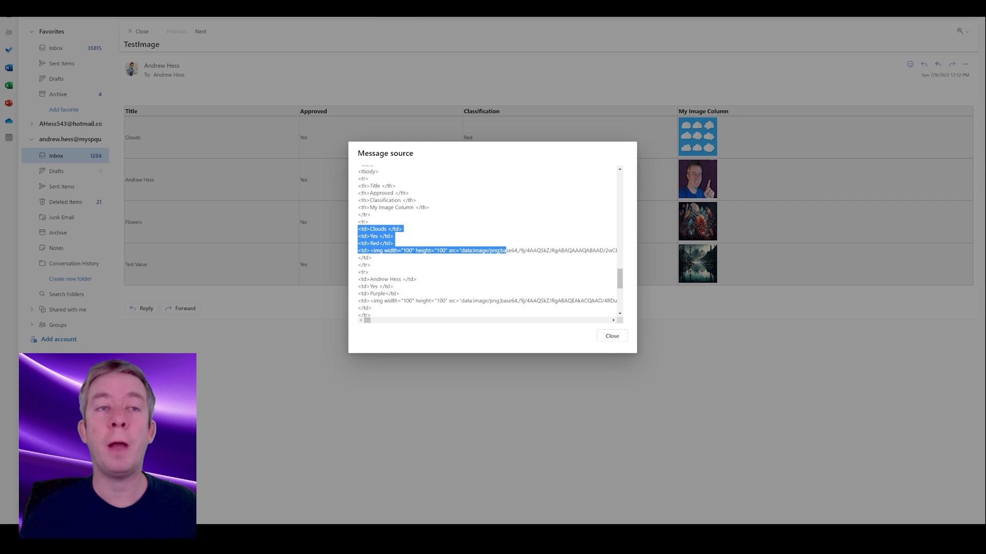
scroll(506, 252, "down", 2)
left_click(423, 252)
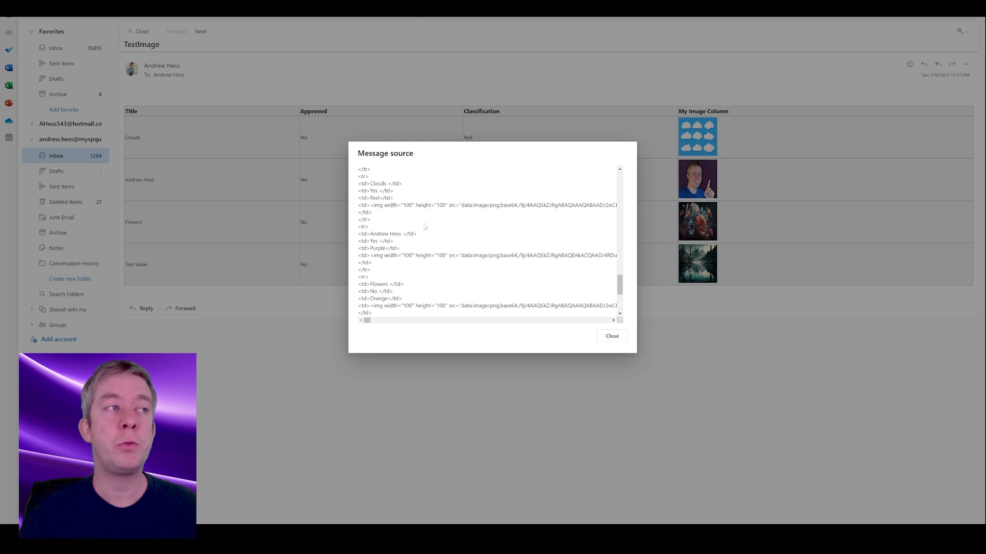
scroll(422, 251, "down", 4)
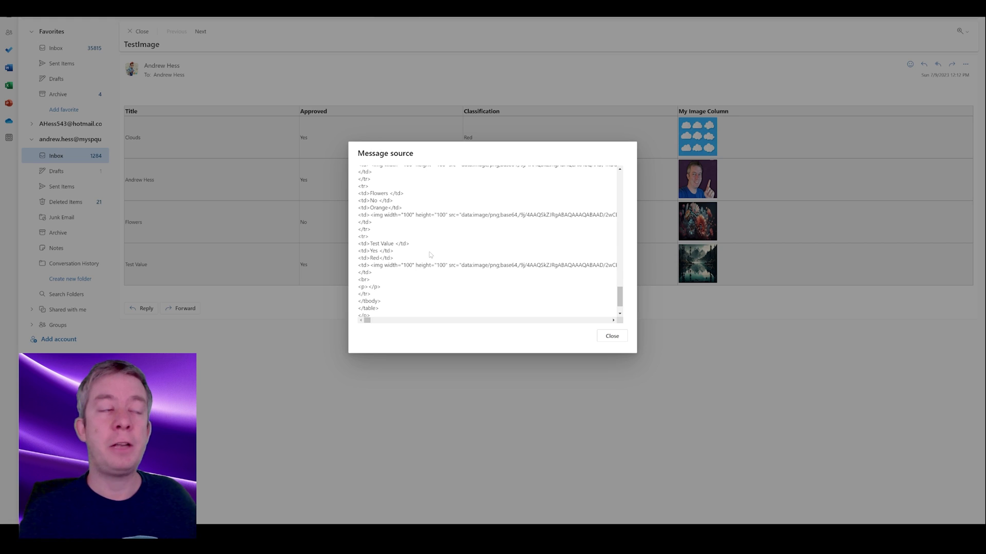
scroll(432, 254, "down", 3)
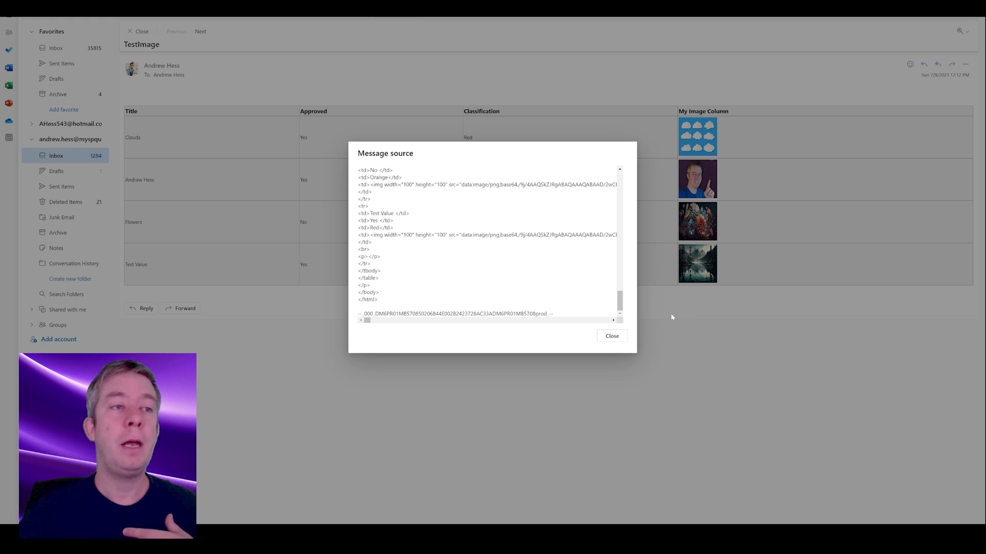
left_click(612, 336)
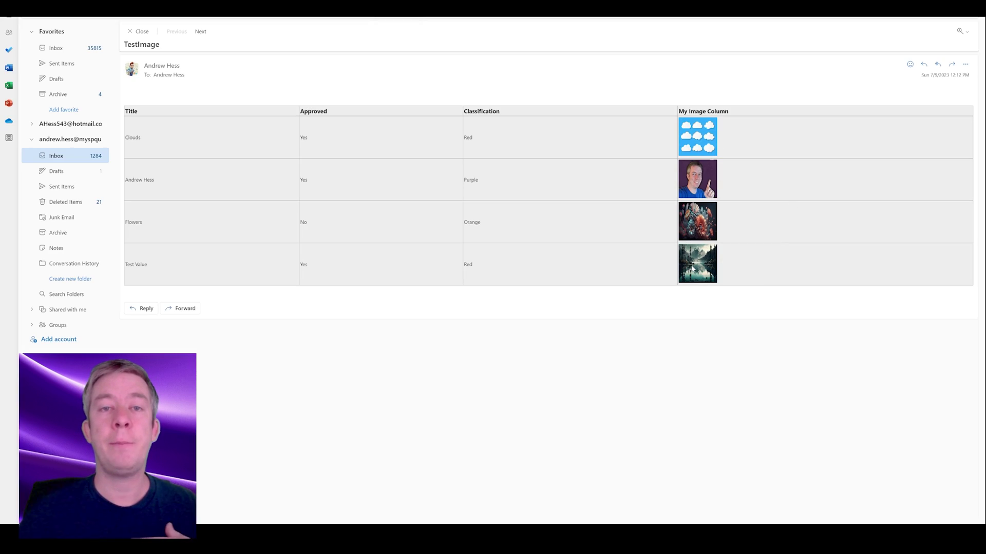